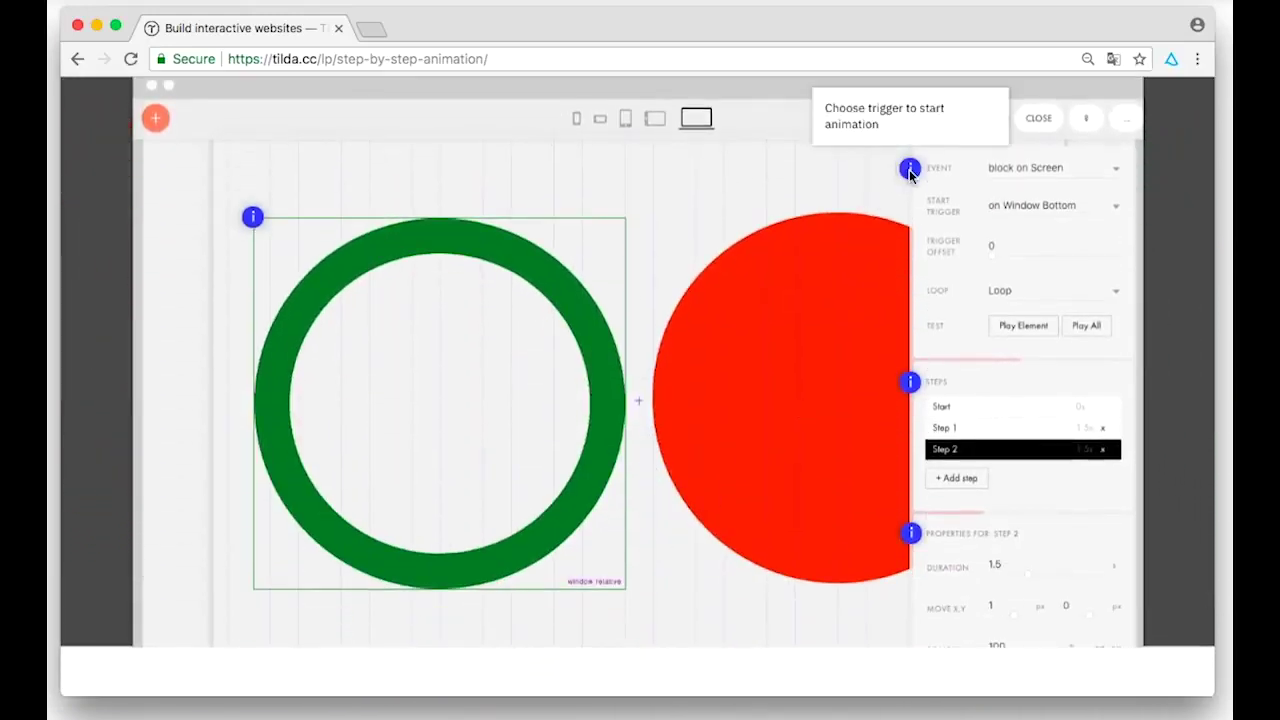
Step: Scroll down through the Tilda promo page
mouse_move(910, 535)
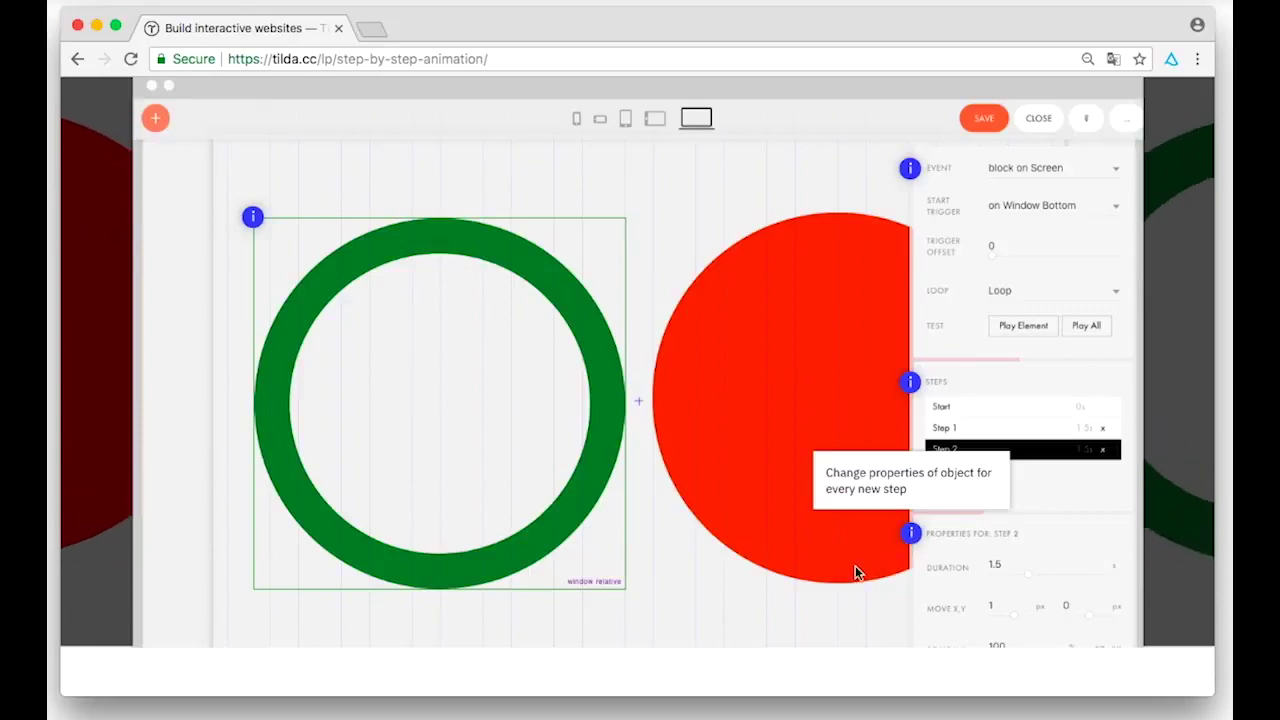
scroll(846, 568, down, 5)
scroll(846, 576, down, 9)
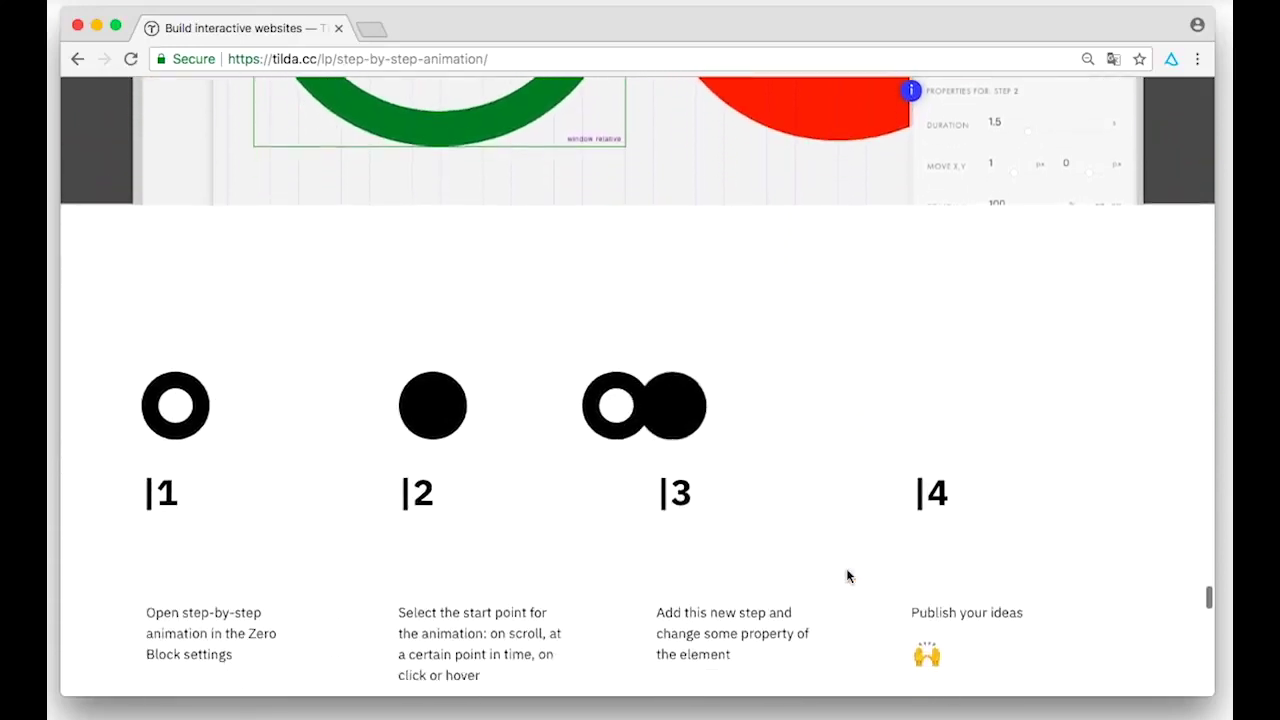
scroll(846, 576, down, 7)
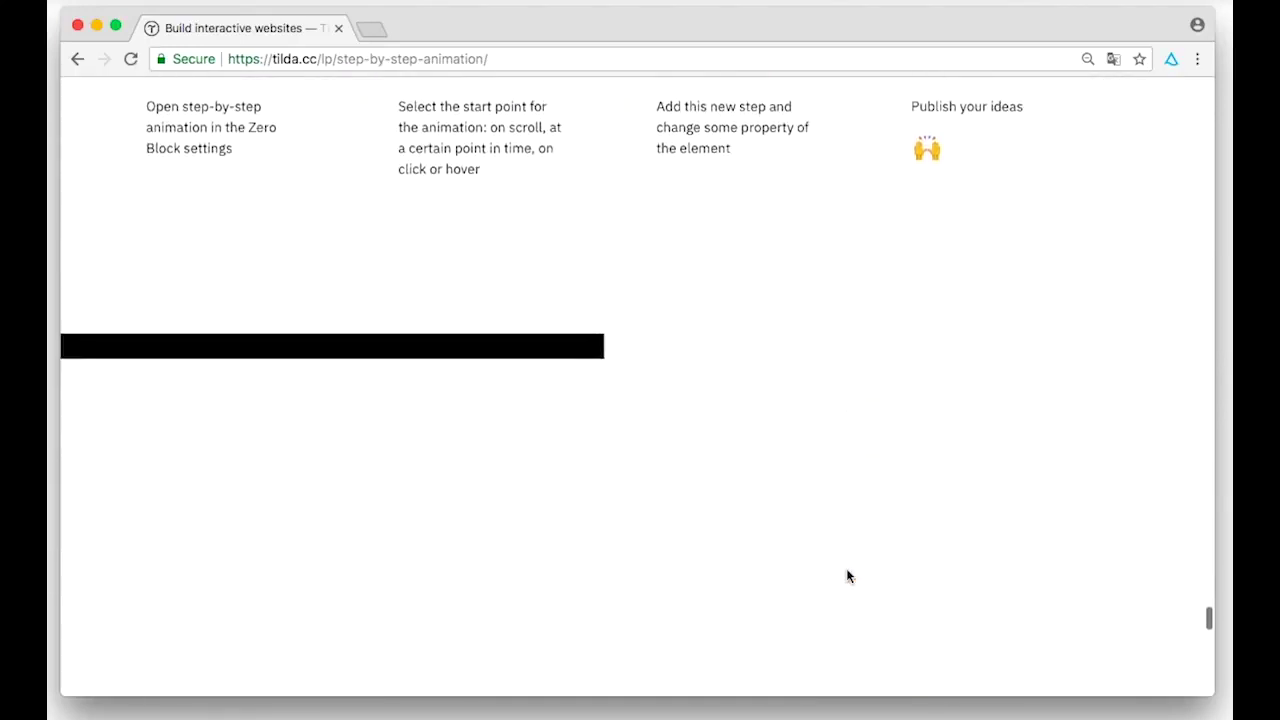
scroll(846, 576, down, 6)
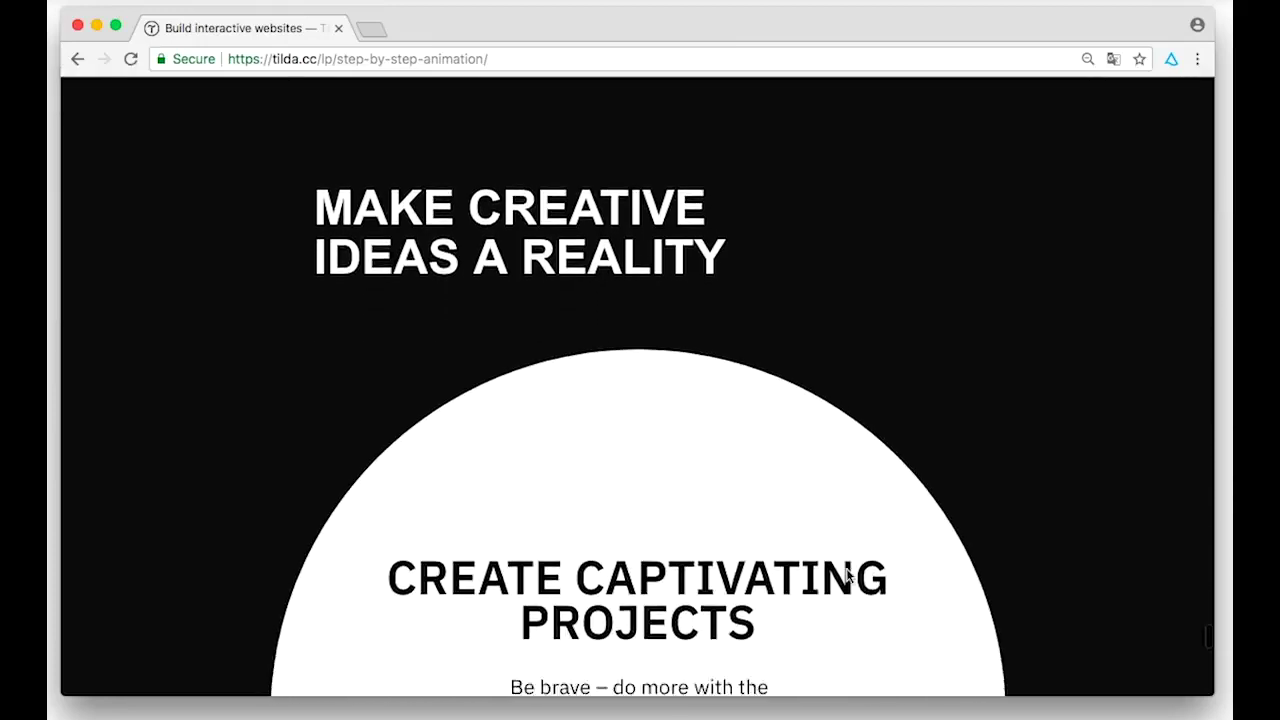
scroll(846, 576, down, 5)
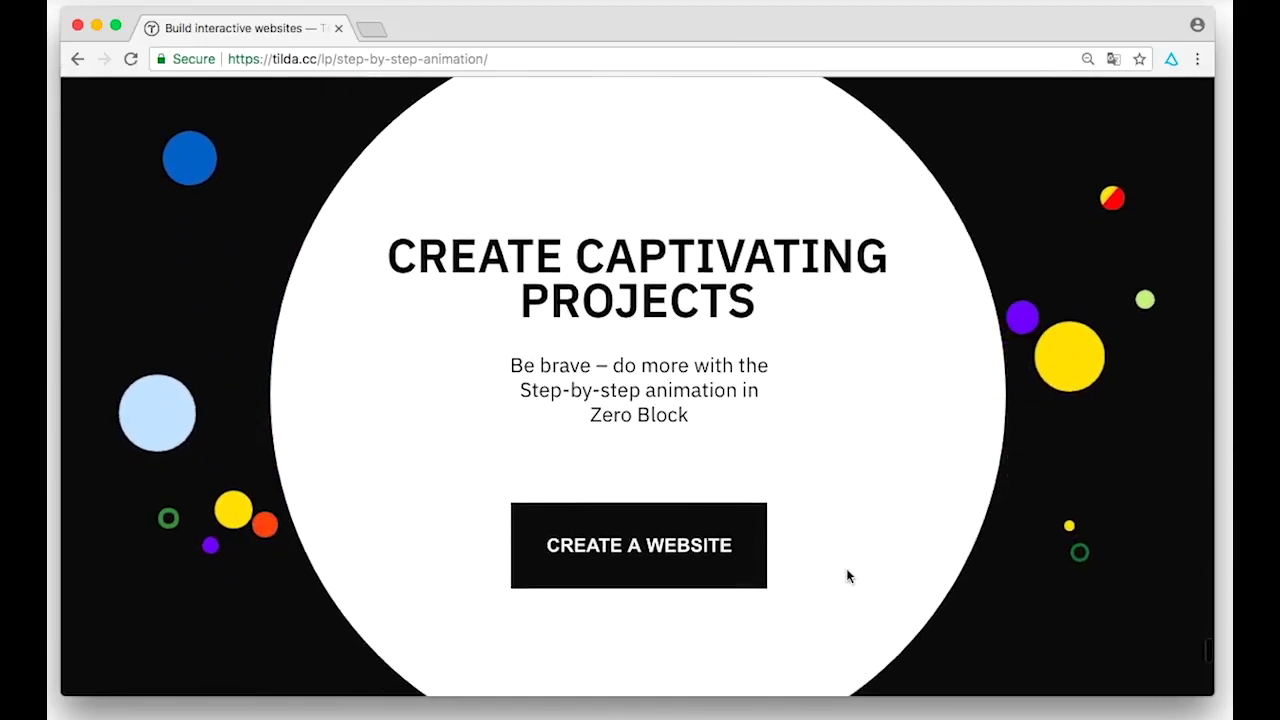
scroll(846, 569, down, 10)
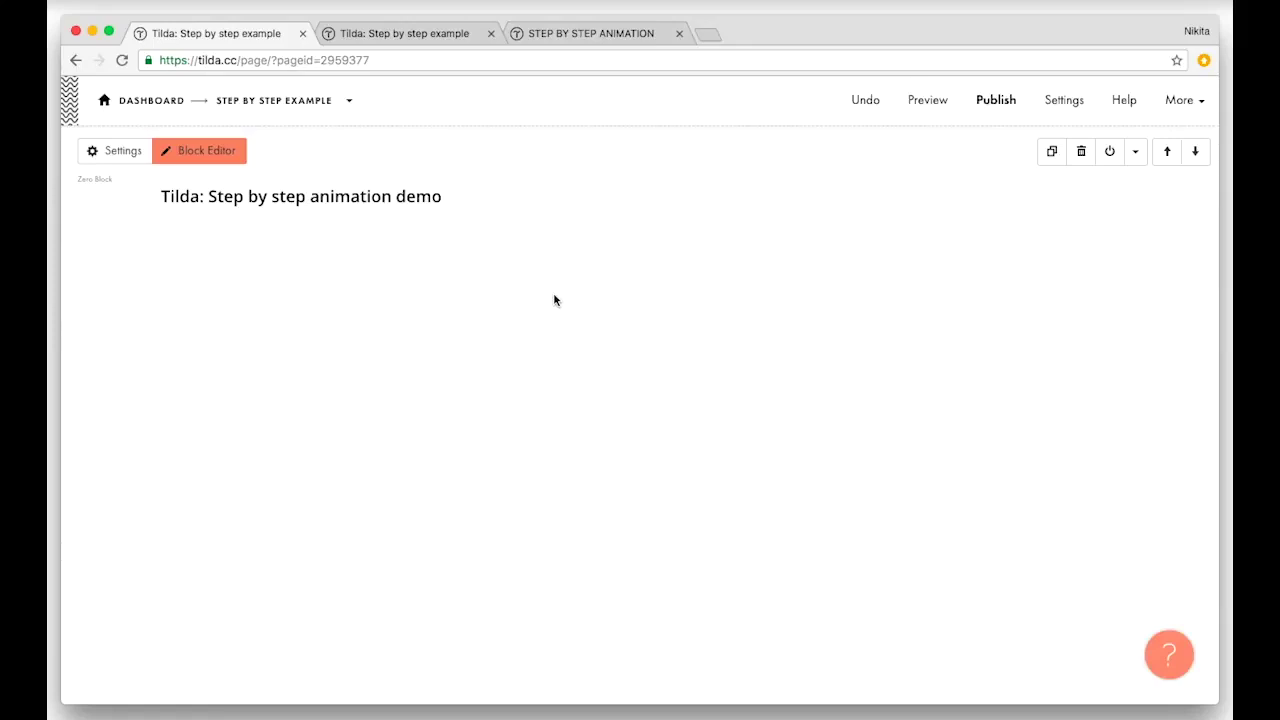
Step: Add and delete a test Zero Block, then open the demo Zero Block in Block Editor
scroll(554, 300, down, 10)
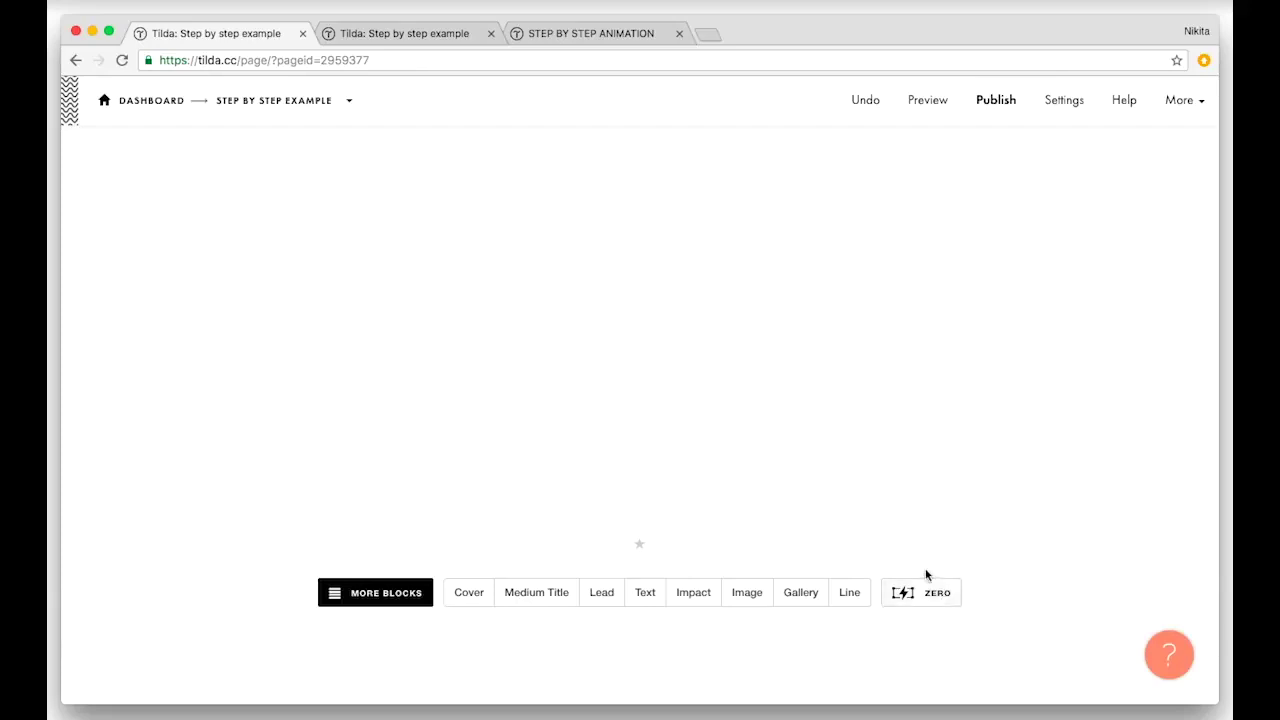
click(918, 594)
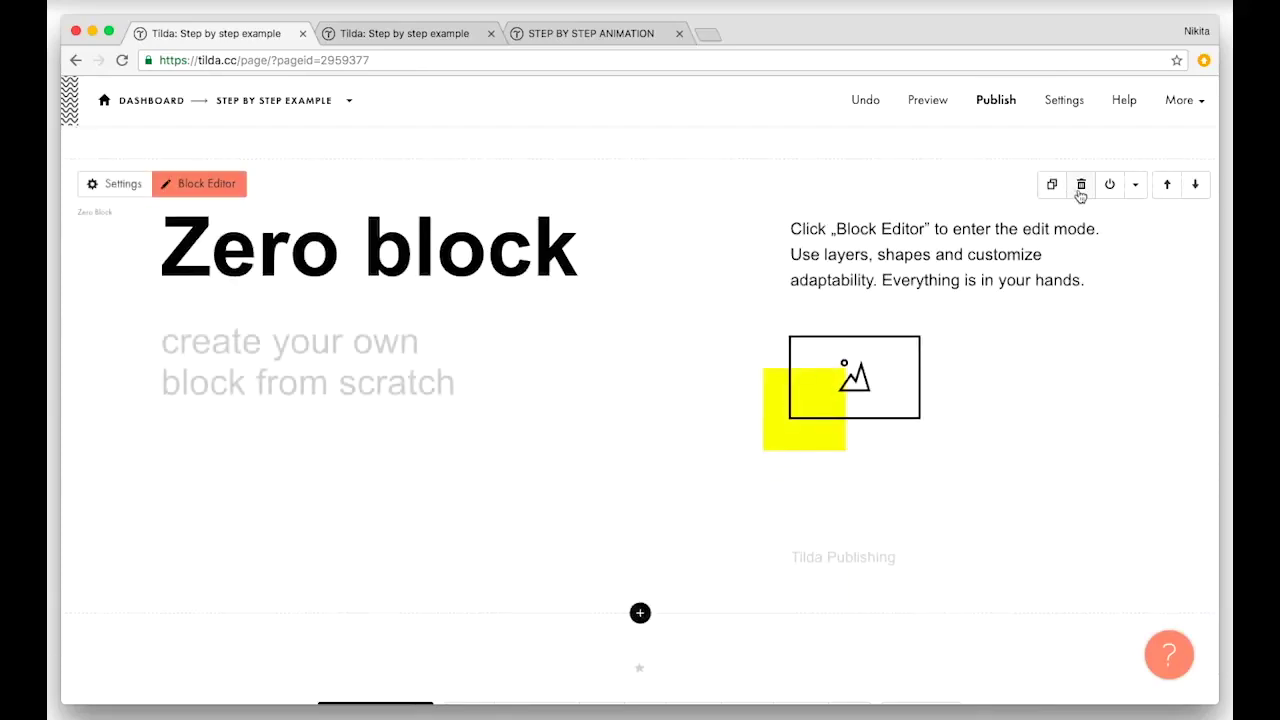
click(1080, 186)
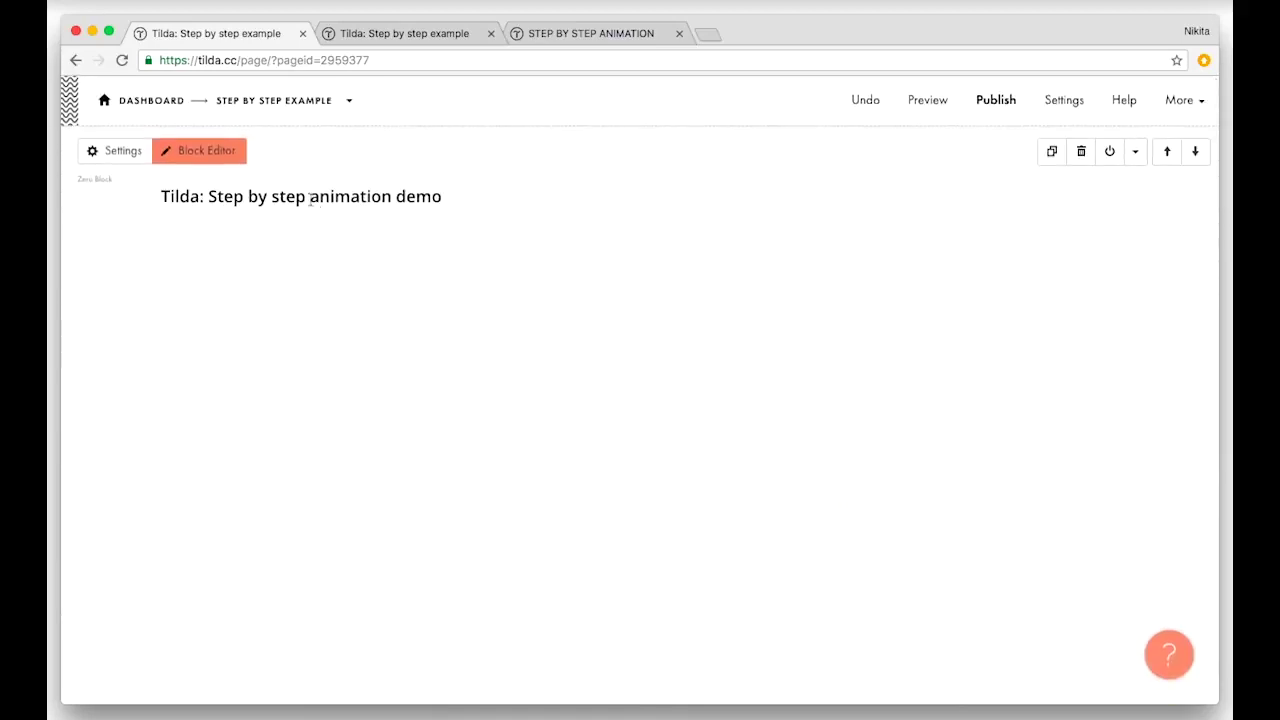
click(206, 152)
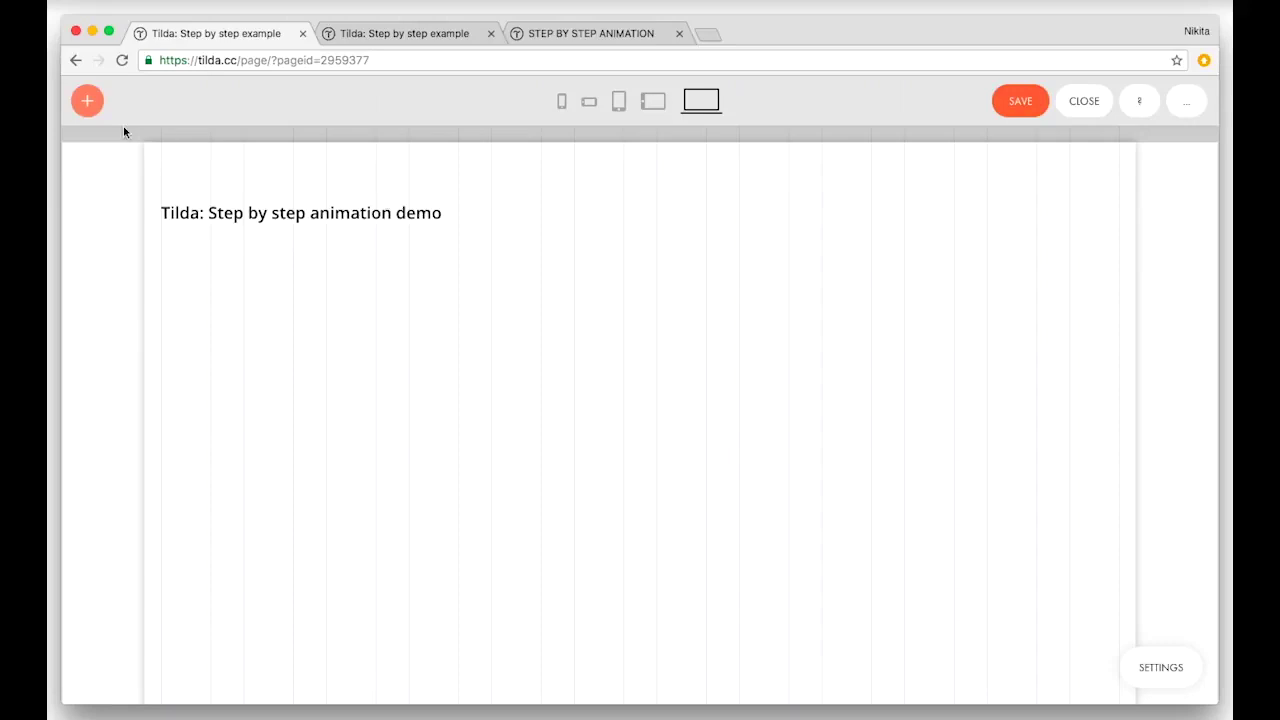
Step: Add a shape, place the yellow square below the title, and open its settings
click(94, 108)
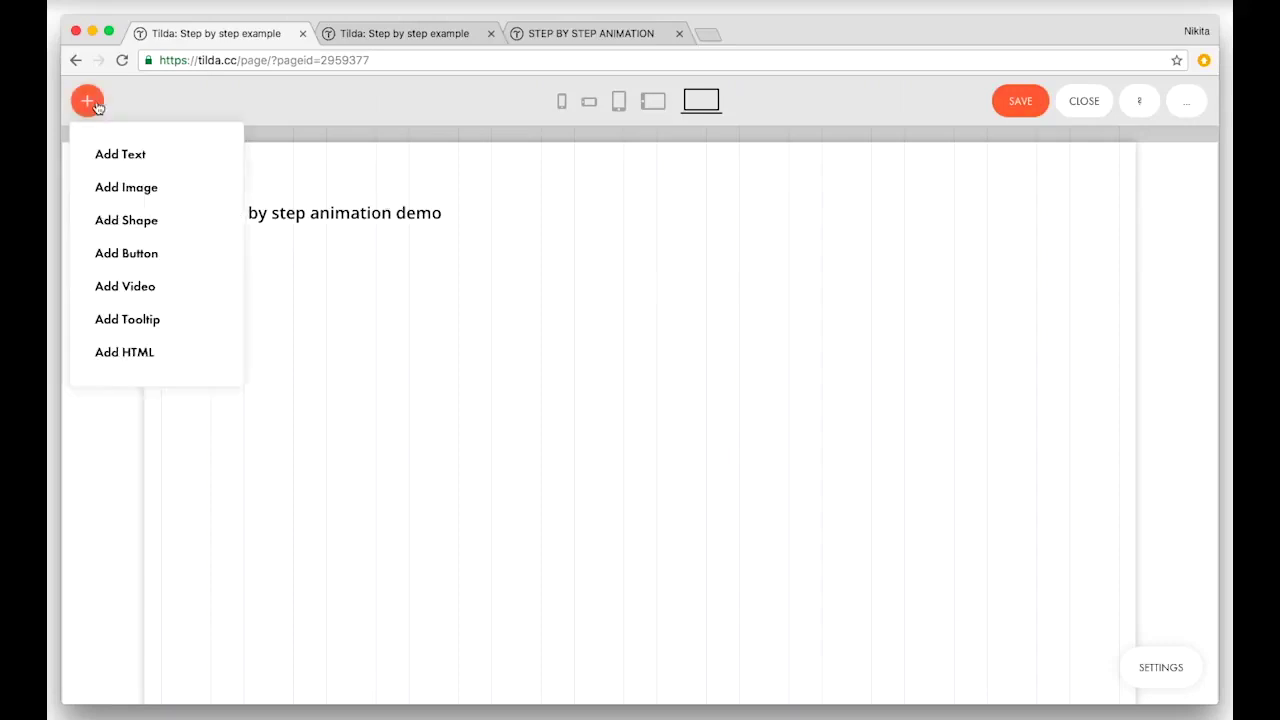
click(137, 219)
drag(168, 220, 207, 330)
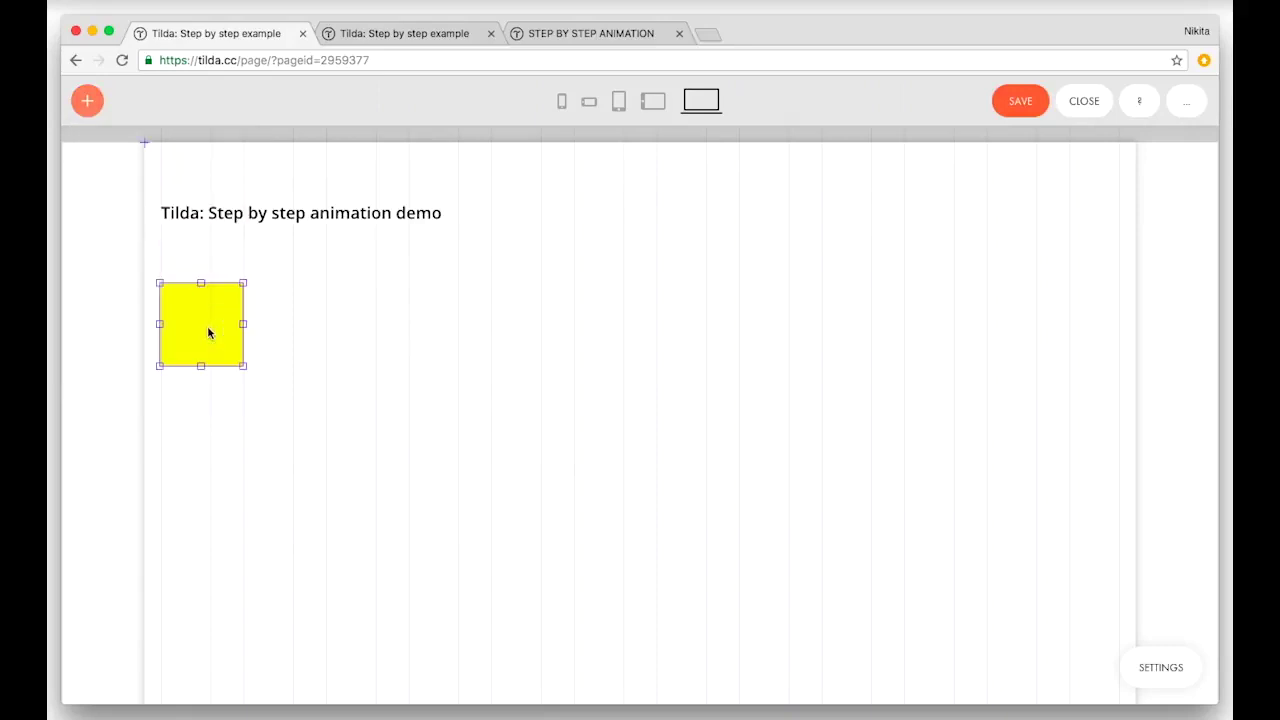
click(1168, 674)
scroll(1094, 384, down, 10)
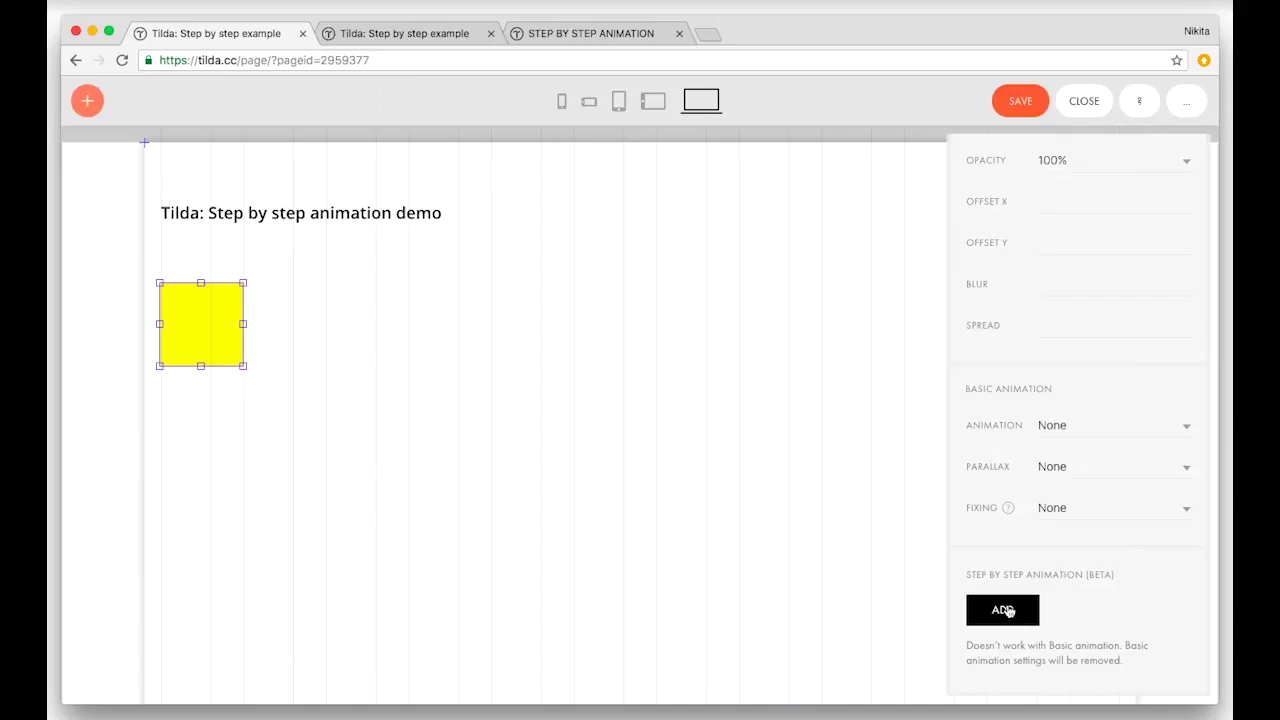
click(1111, 433)
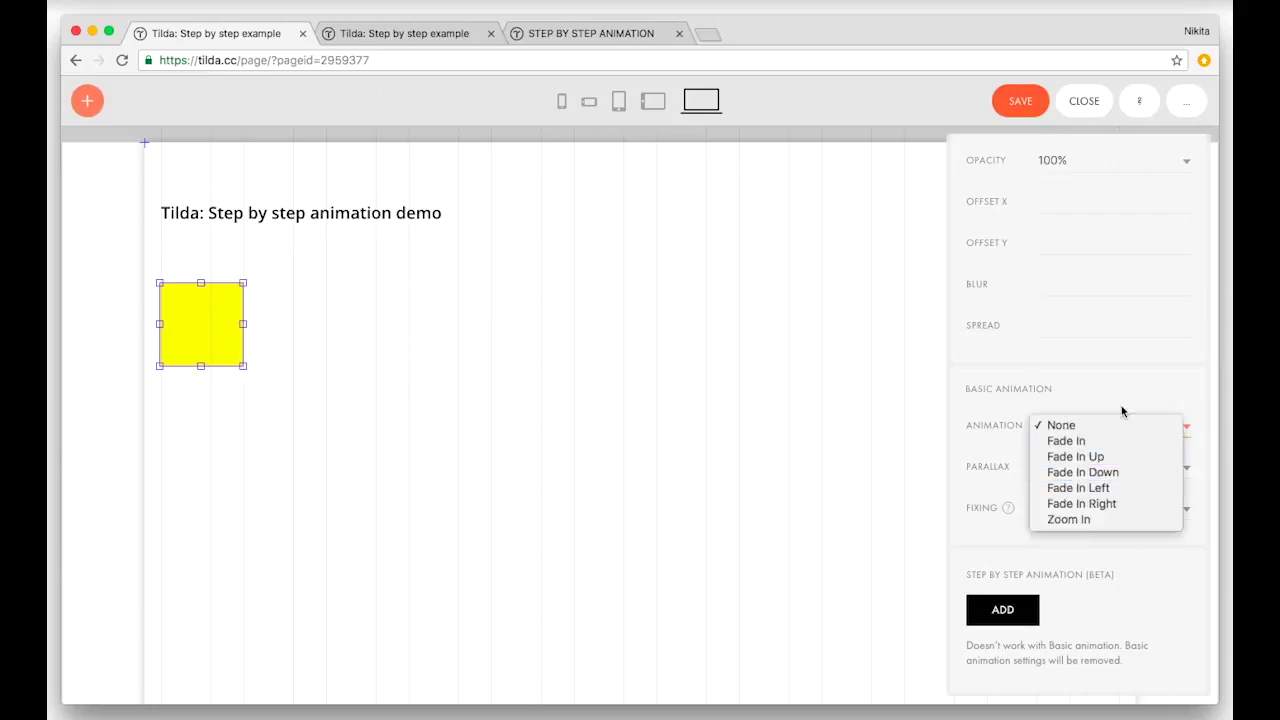
click(1118, 400)
click(1116, 466)
click(1116, 466)
click(1104, 507)
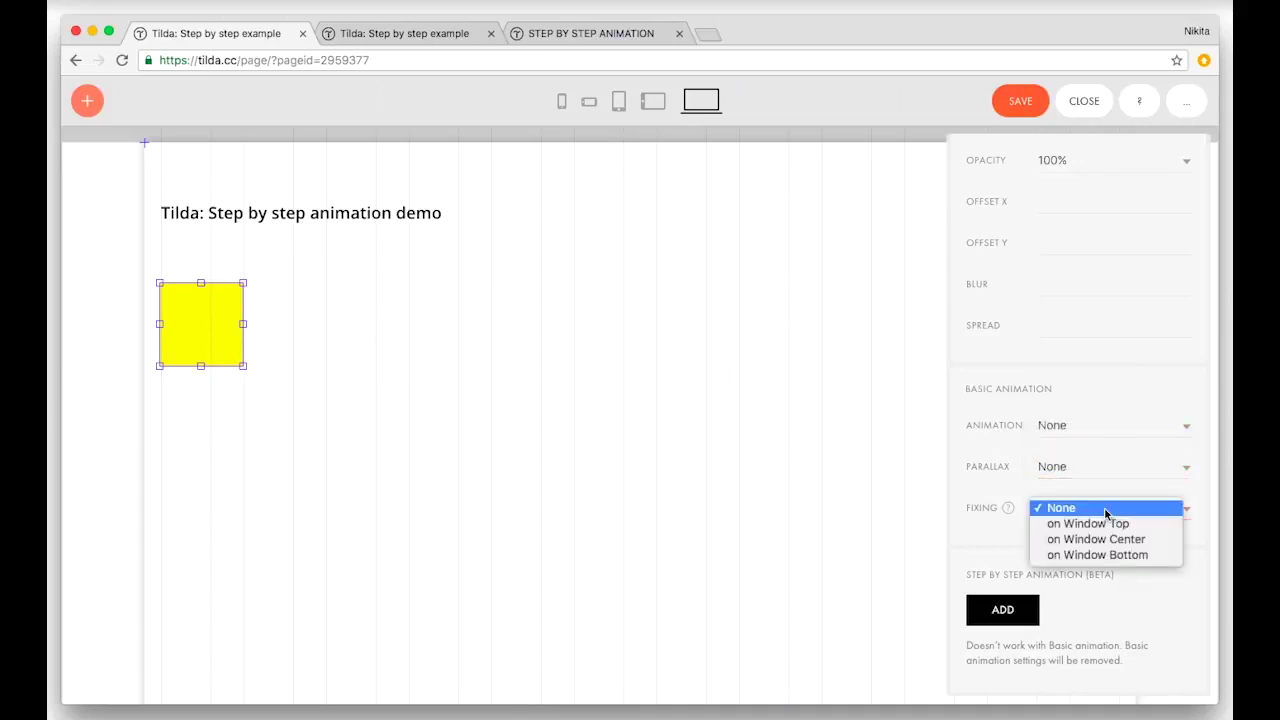
click(1020, 487)
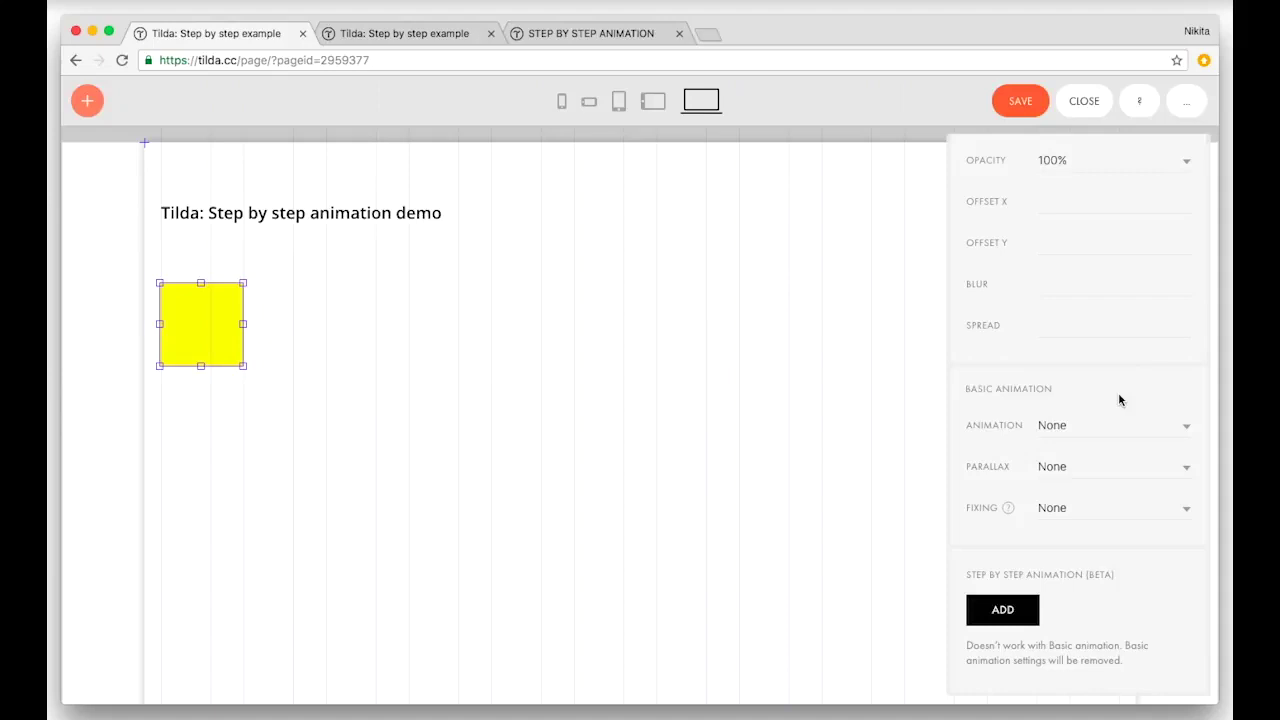
Step: Add a Step by Step Animation to the square with the 'element on Screen' event
click(1020, 612)
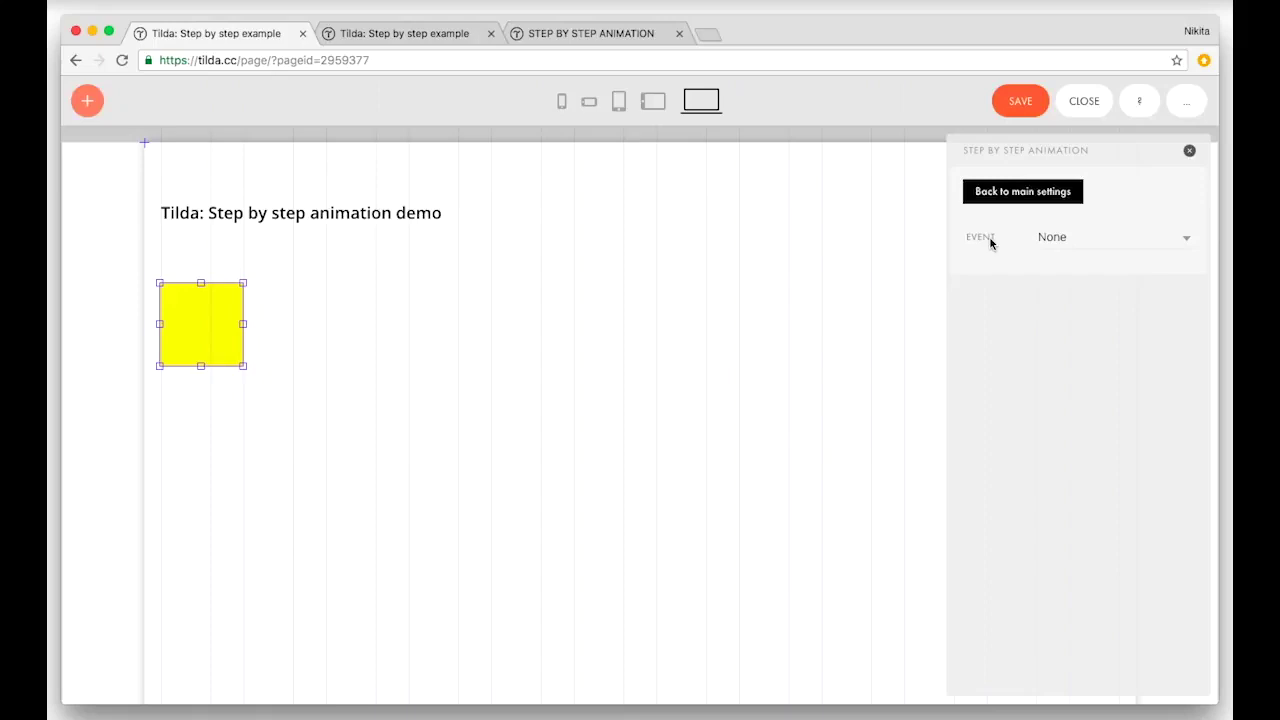
click(1103, 240)
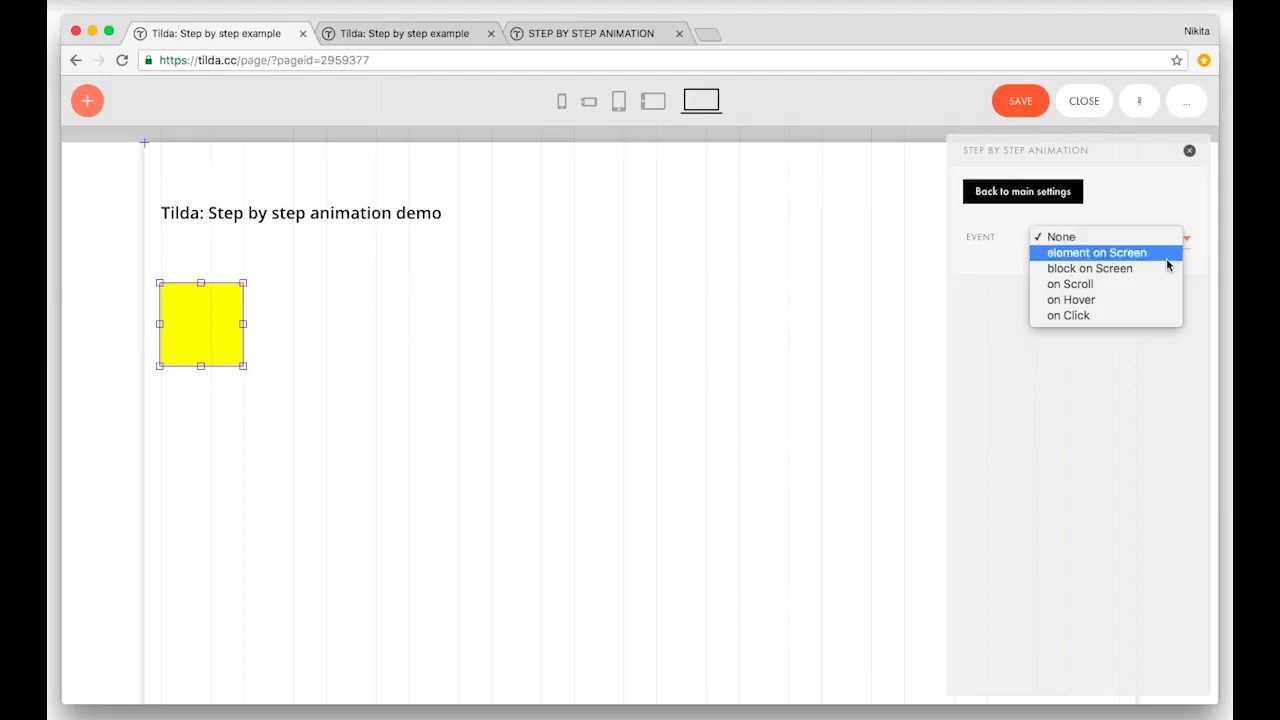
click(997, 292)
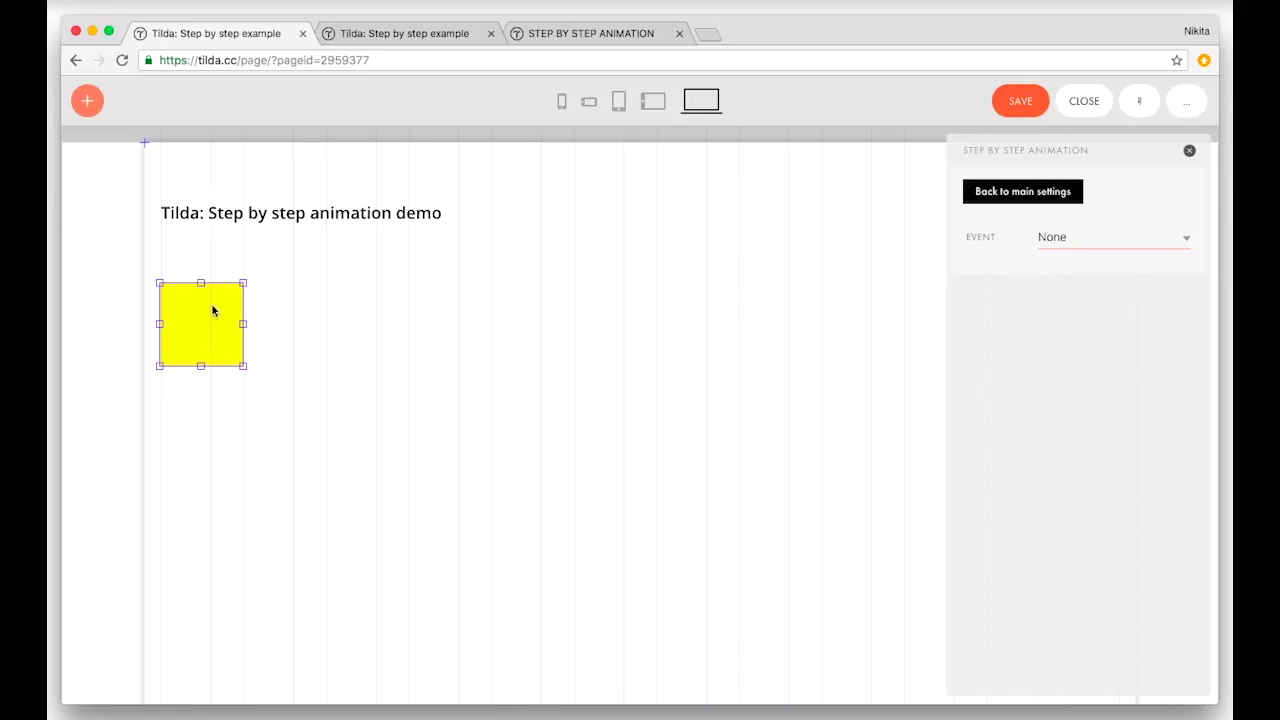
click(1110, 238)
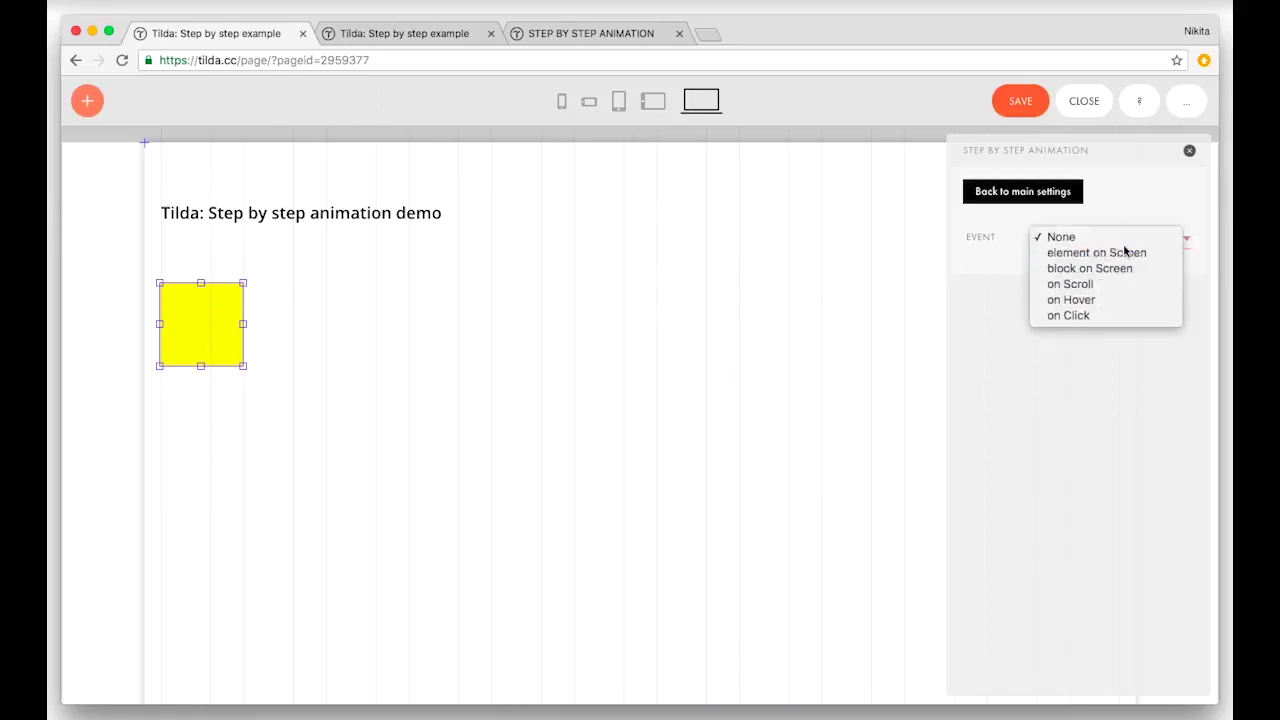
click(1126, 252)
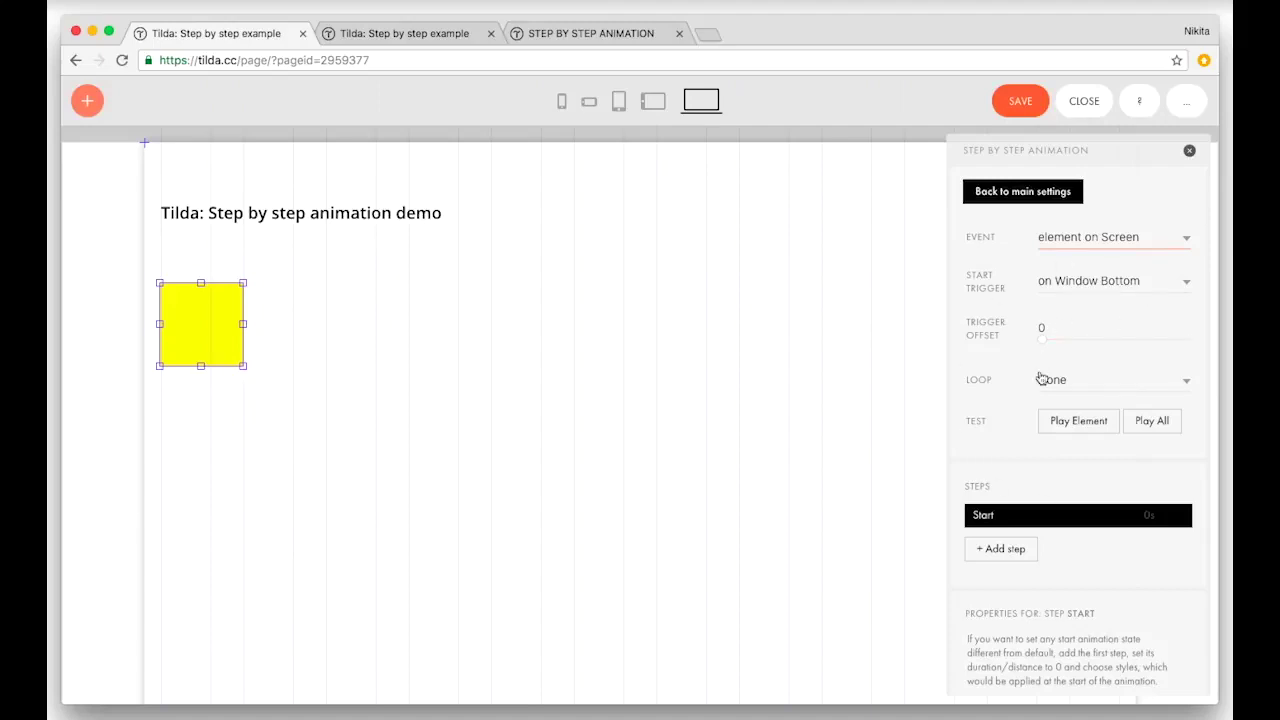
Step: Add a 1 s Step 1 after Start and show its properties
scroll(1026, 423, down, 3)
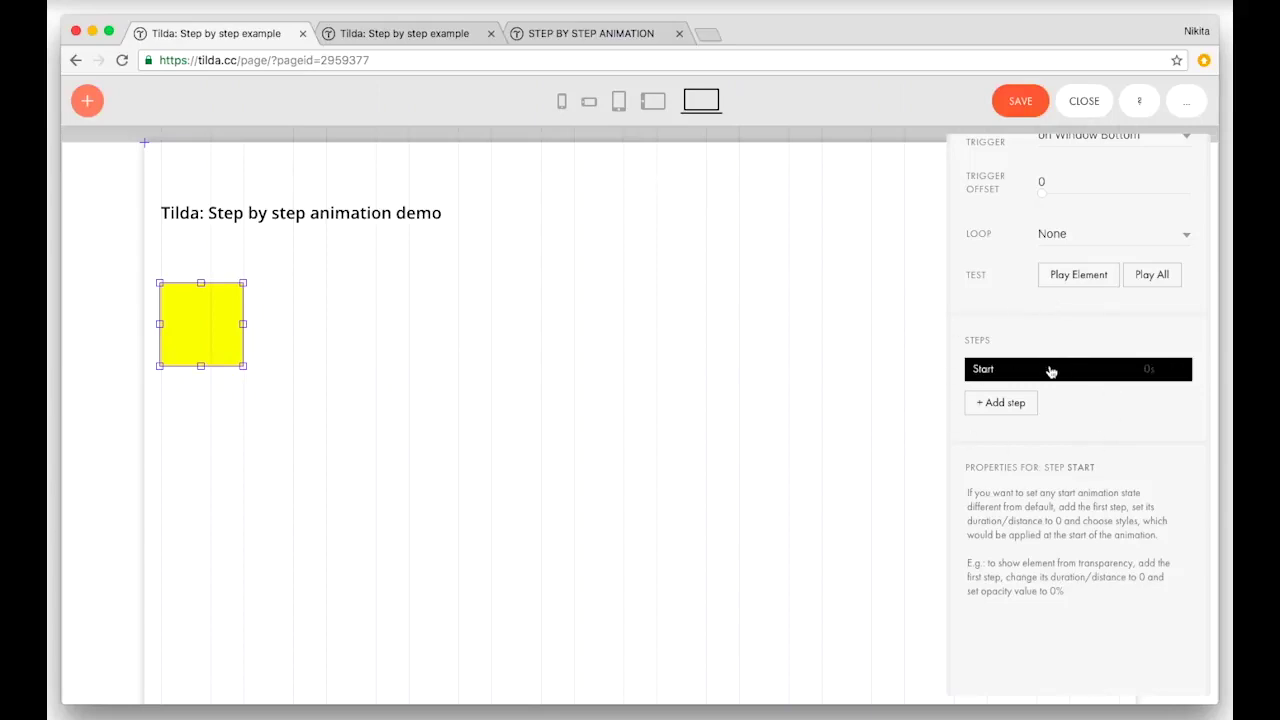
click(1011, 403)
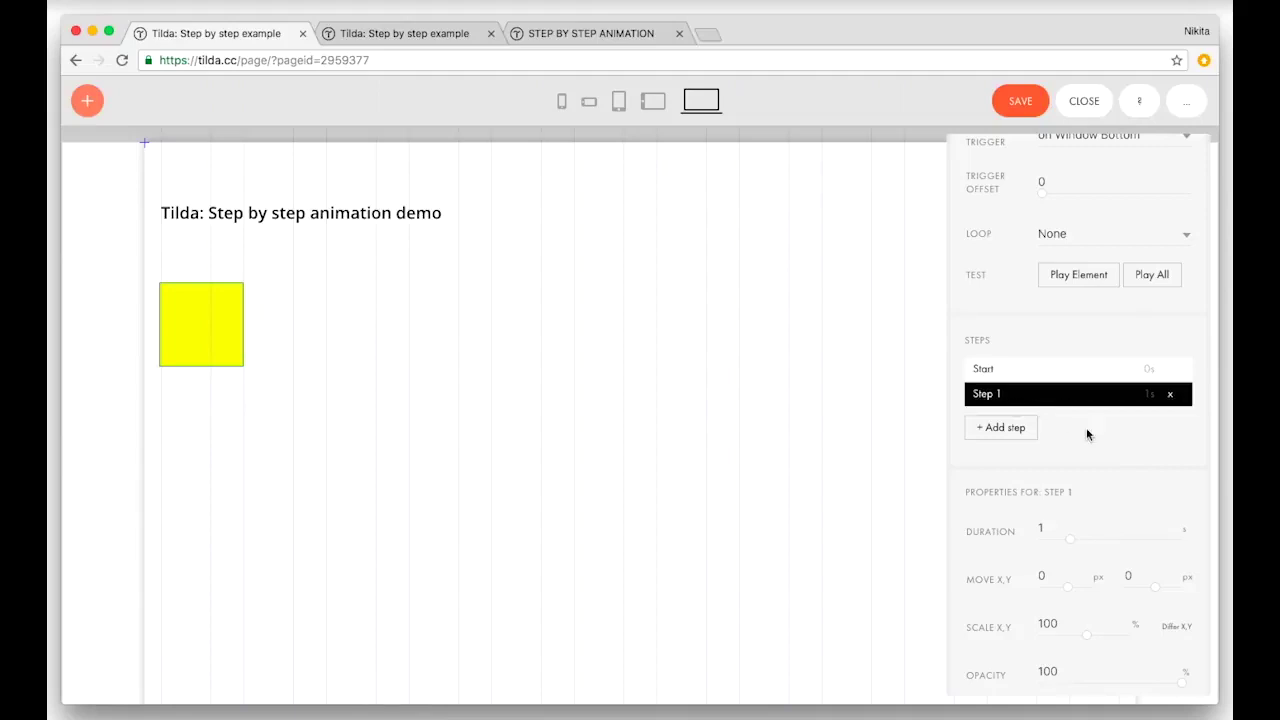
click(1022, 370)
click(1031, 398)
click(1022, 374)
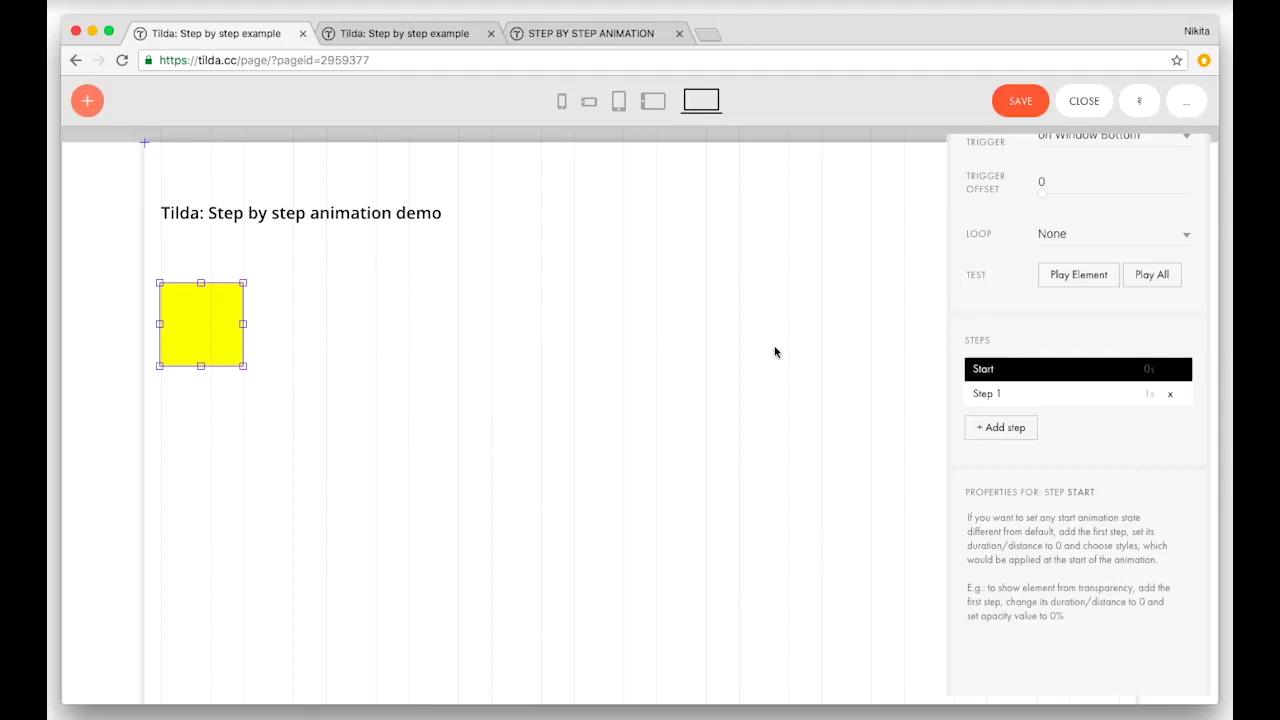
click(996, 394)
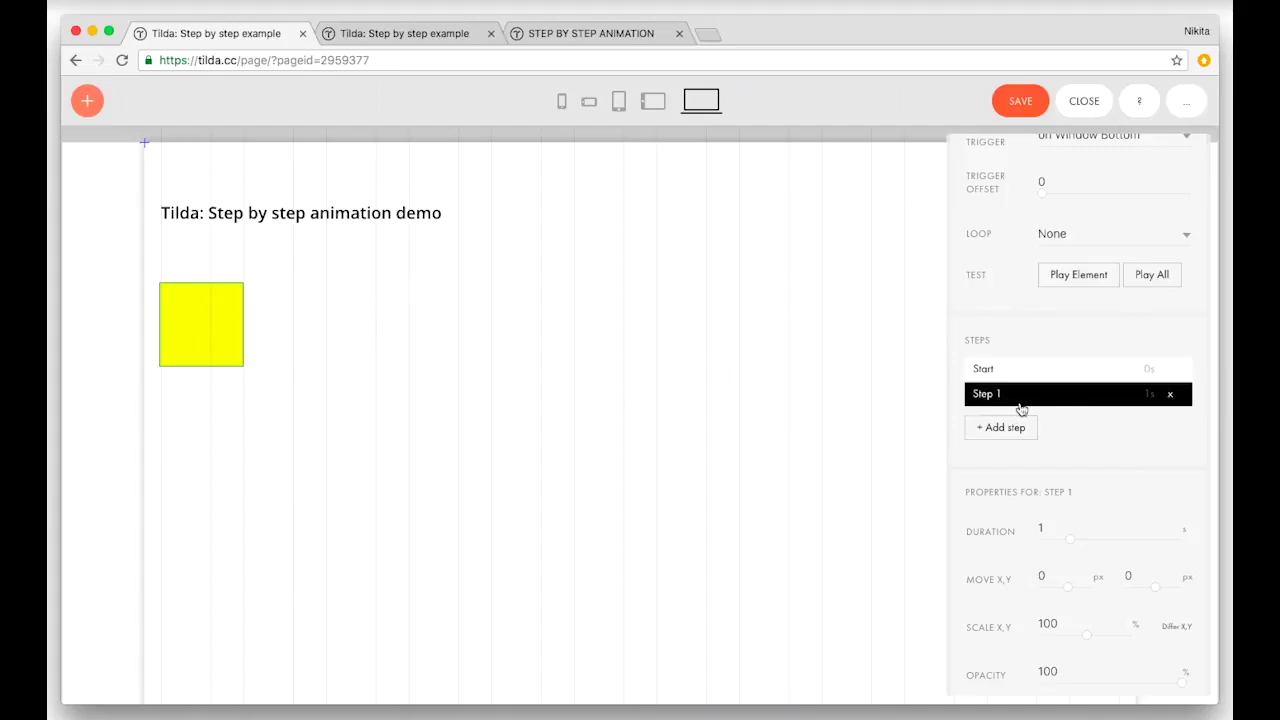
scroll(1097, 471, down, 3)
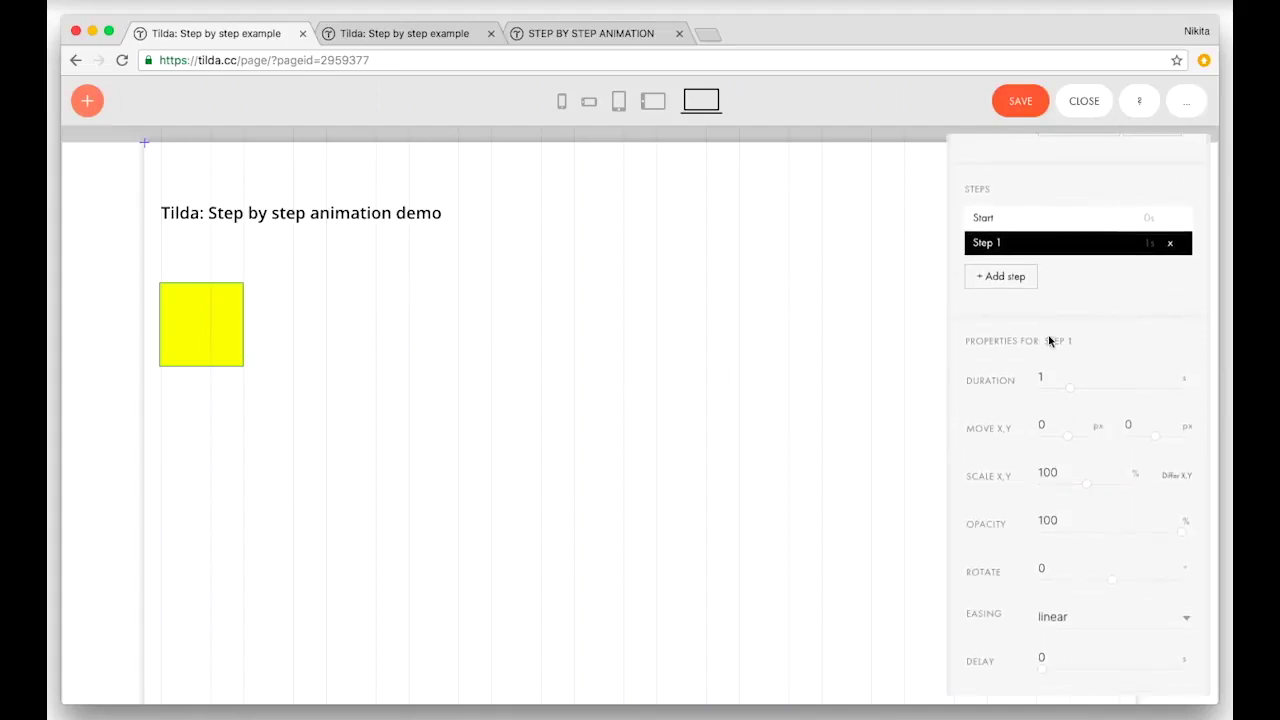
scroll(1020, 335, down, 1)
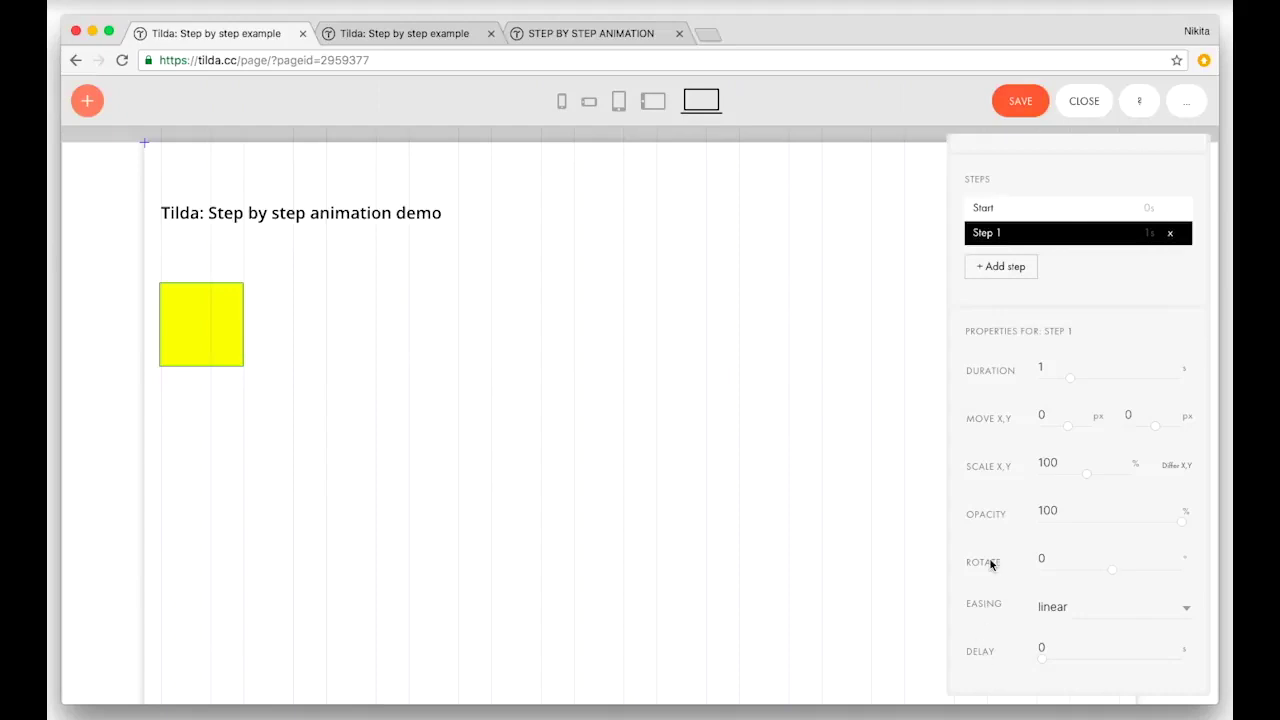
Step: Set Step 1 Move X to 700 px and compare it with the Start position
drag(197, 328, 777, 311)
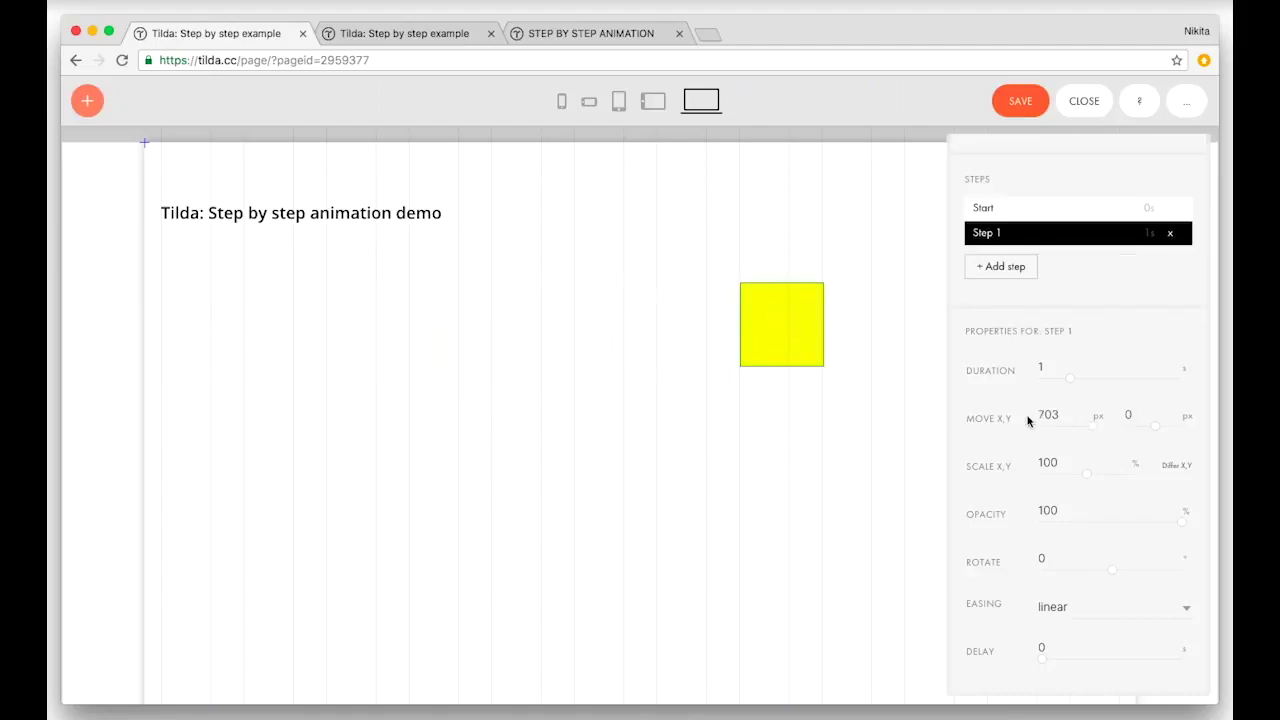
click(1058, 415)
key(BackSpace)
text(0)
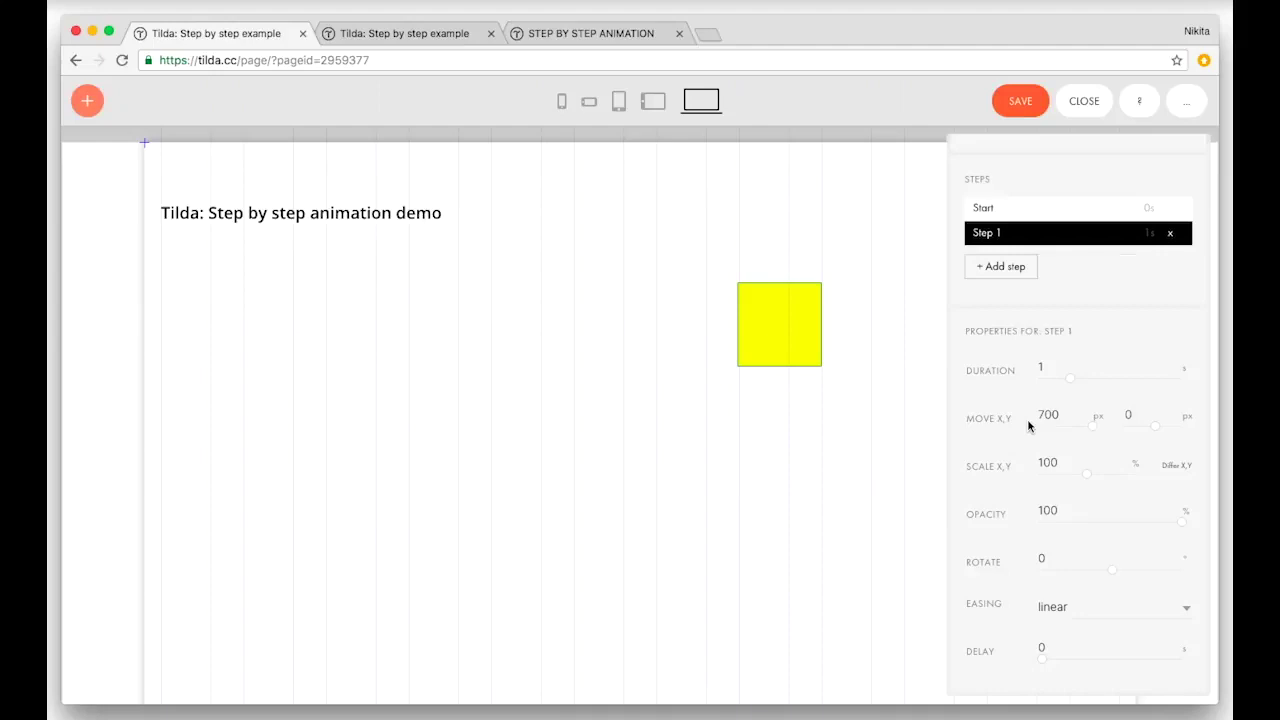
click(1046, 207)
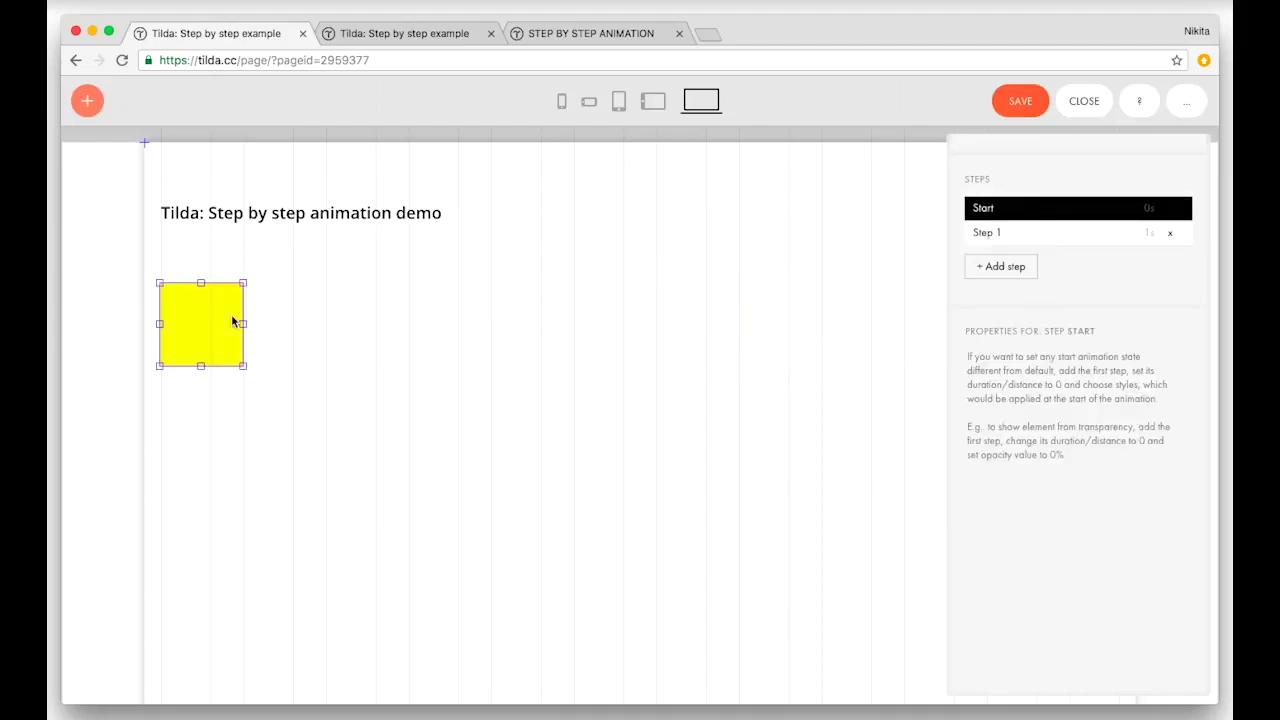
click(1008, 240)
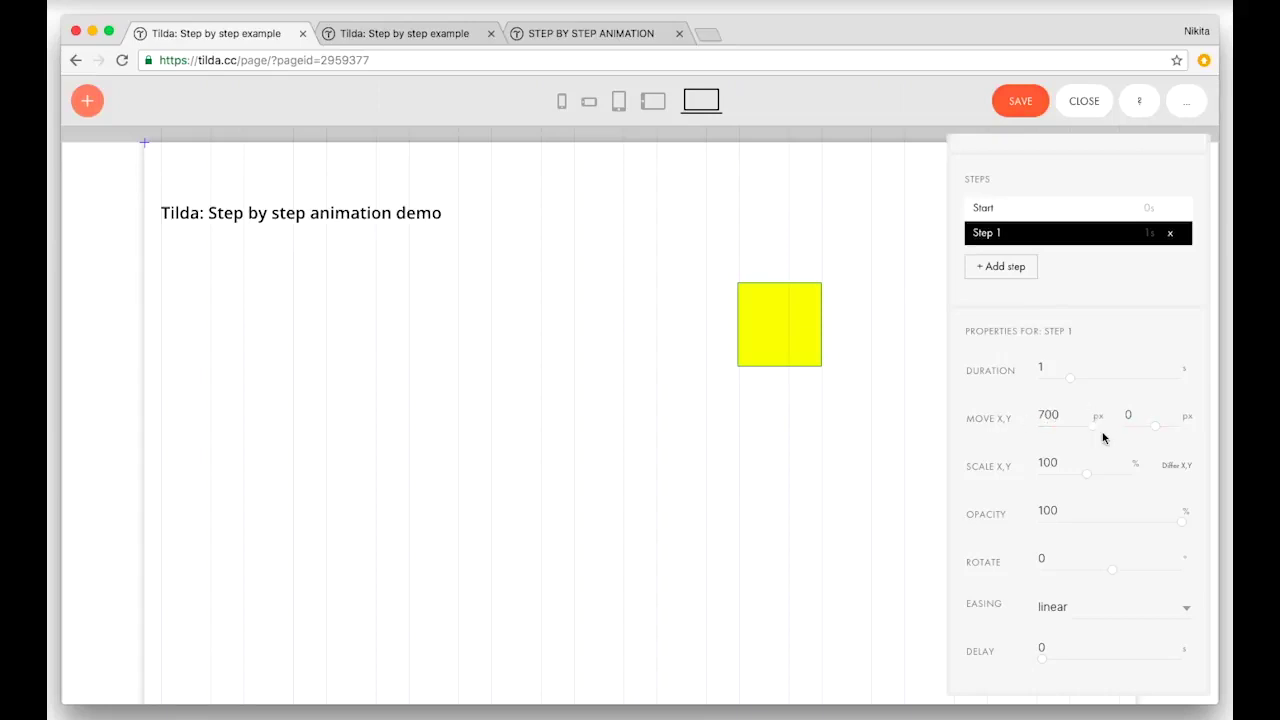
scroll(1081, 312, up, 3)
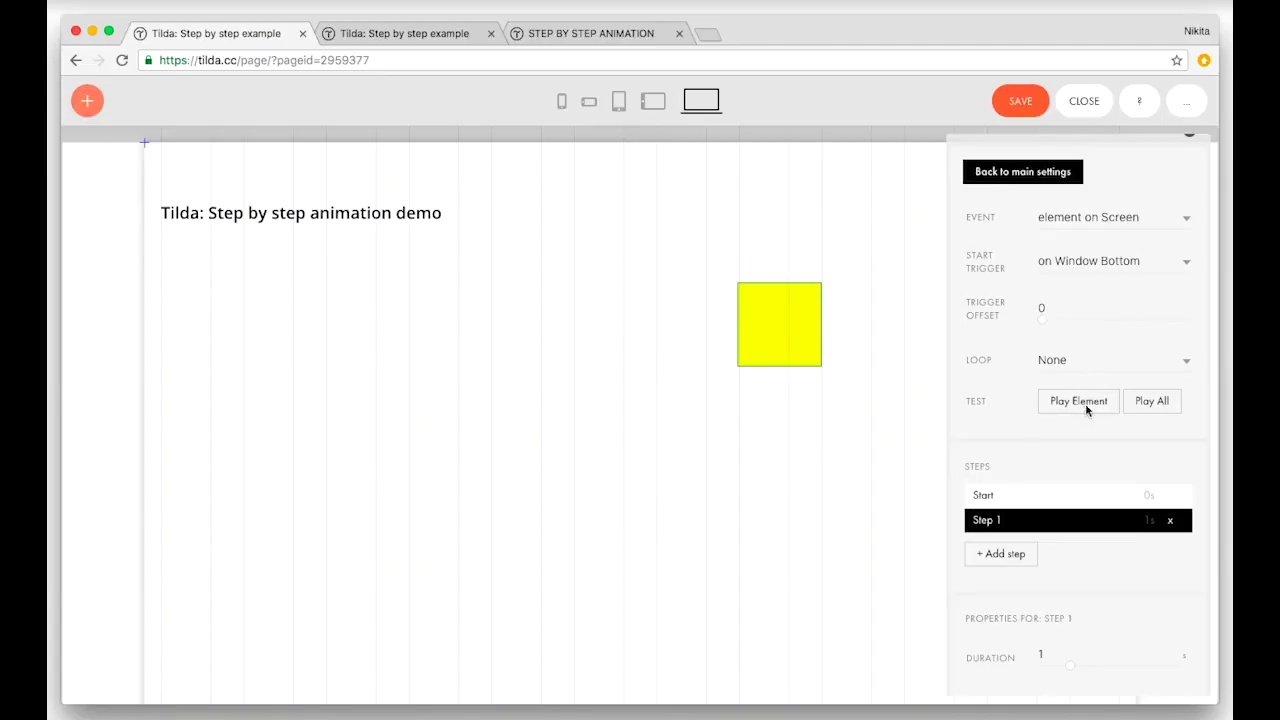
Step: Give Step 1 a 90° rotation and test-play the square's animation
click(1085, 403)
scroll(1110, 574, down, 5)
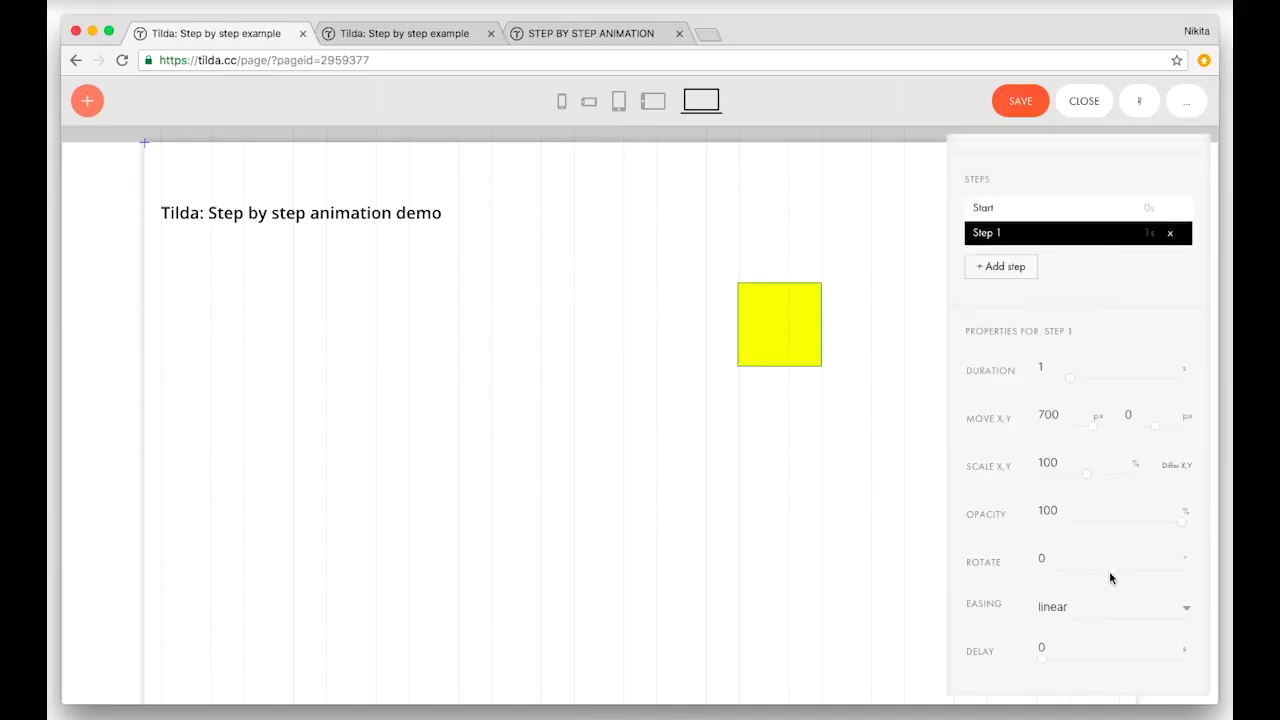
drag(1110, 574, 1128, 577)
click(1095, 555)
key(BackSpace)
key(BackSpace)
text(90)
key(Return)
scroll(993, 410, up, 5)
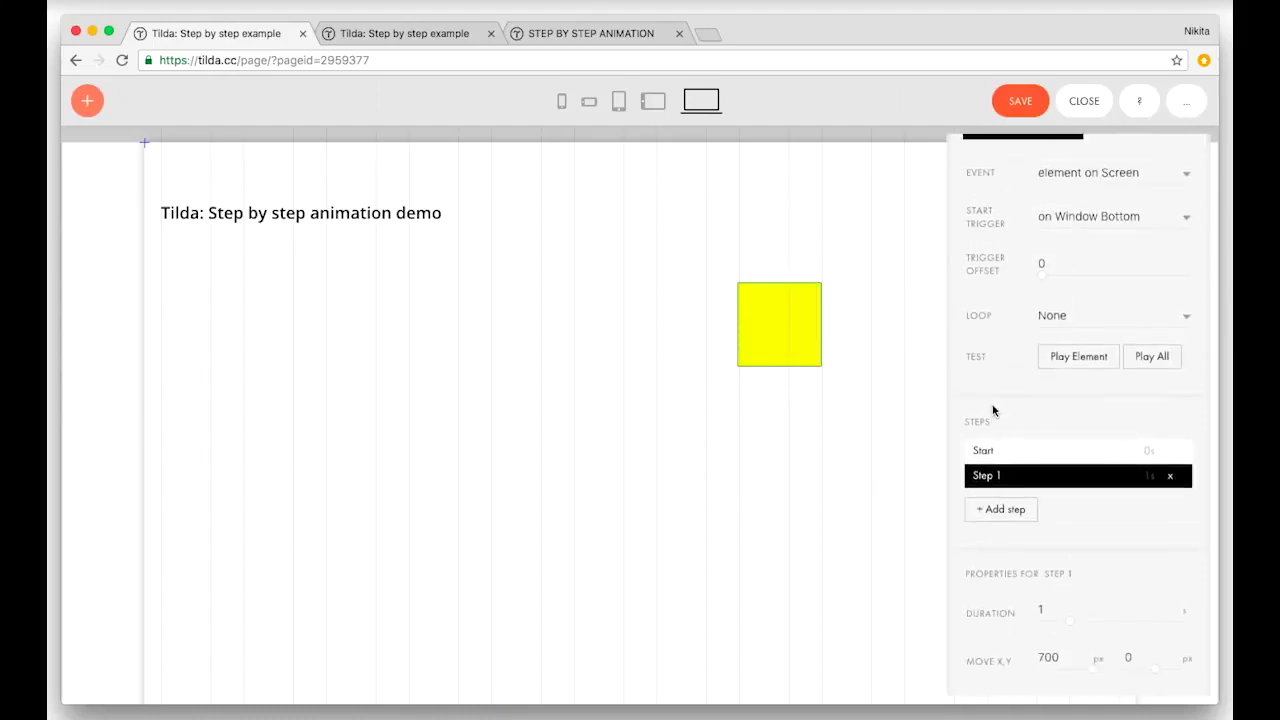
click(1086, 363)
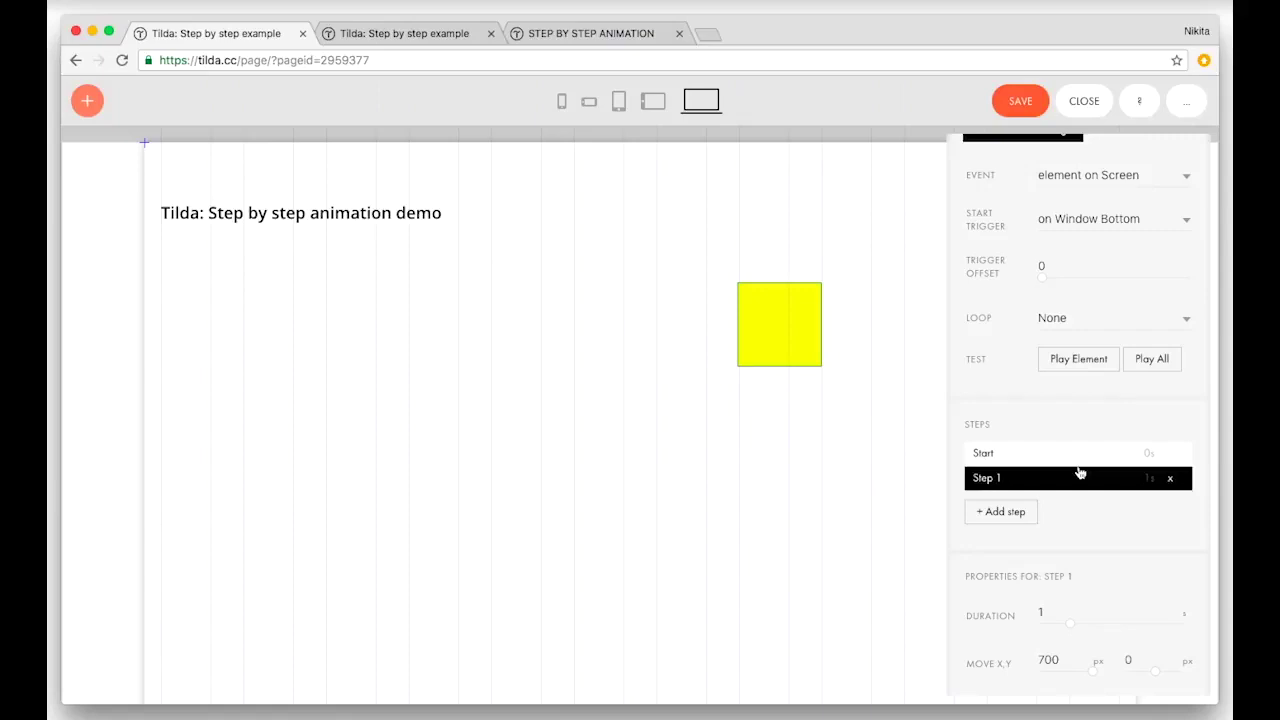
scroll(1186, 435, down, 5)
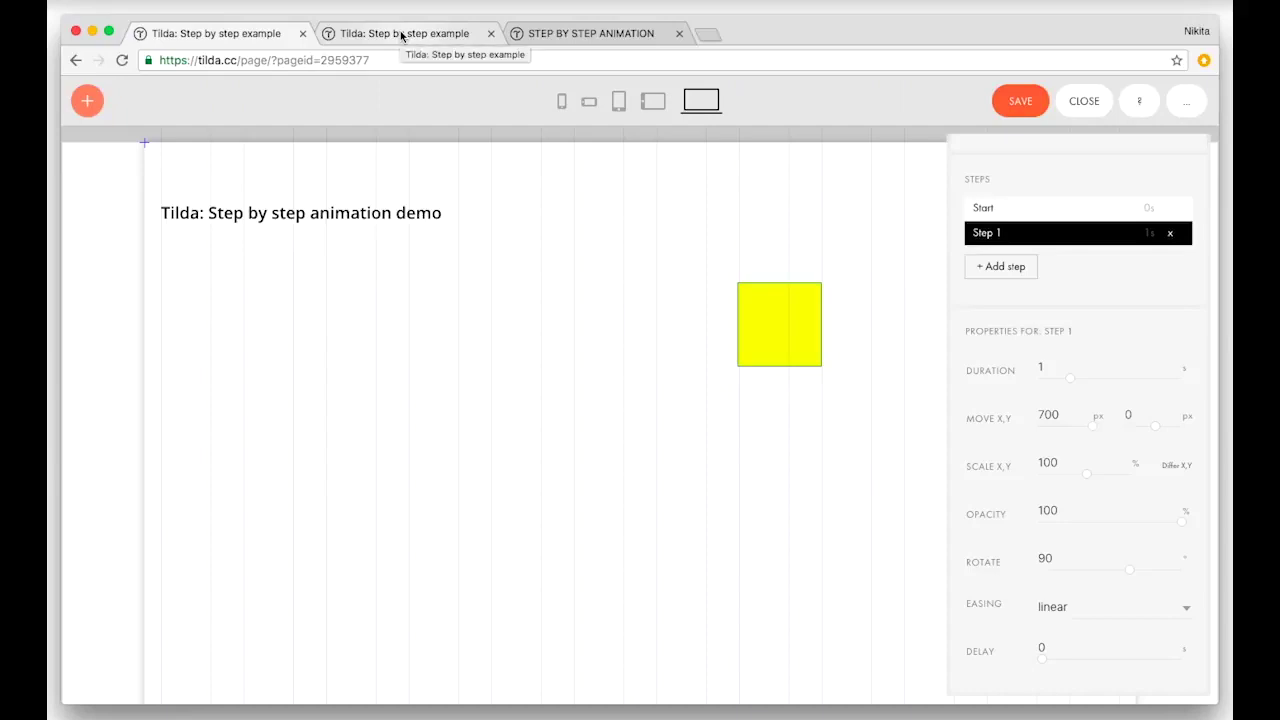
Step: Save the page, watch the square animate in the preview tab, then go back to the editor
click(1027, 102)
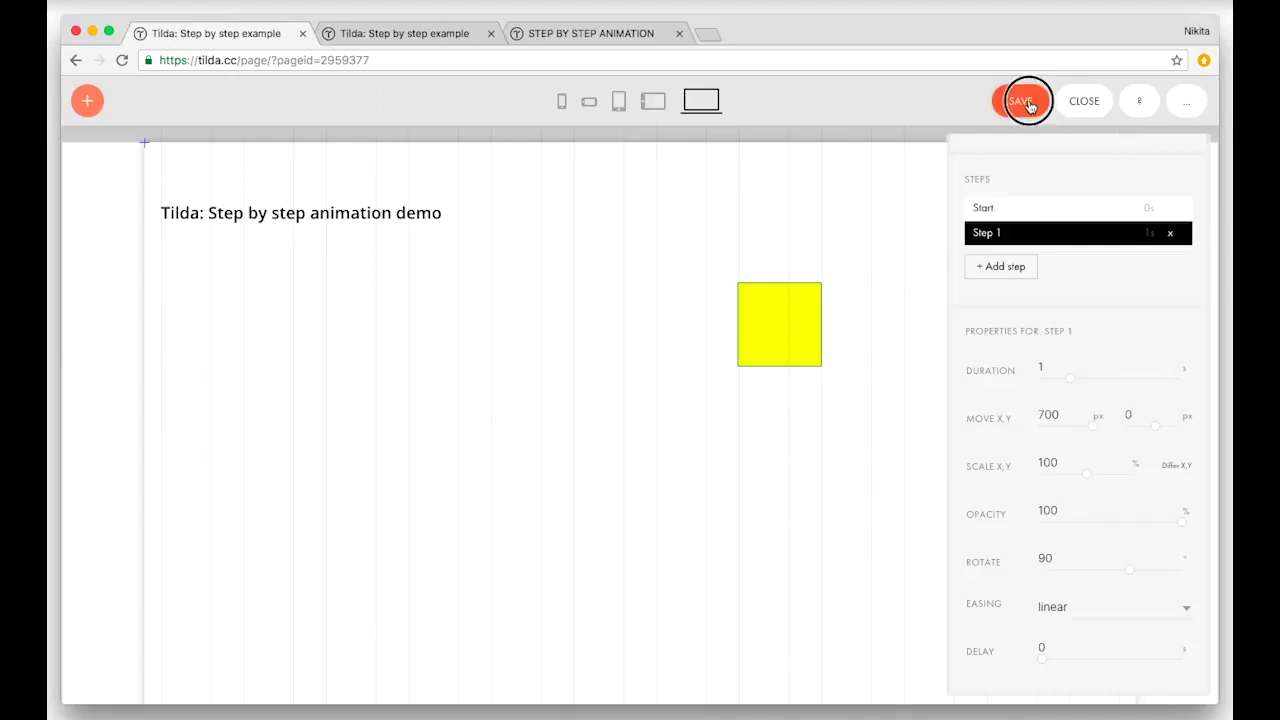
click(433, 35)
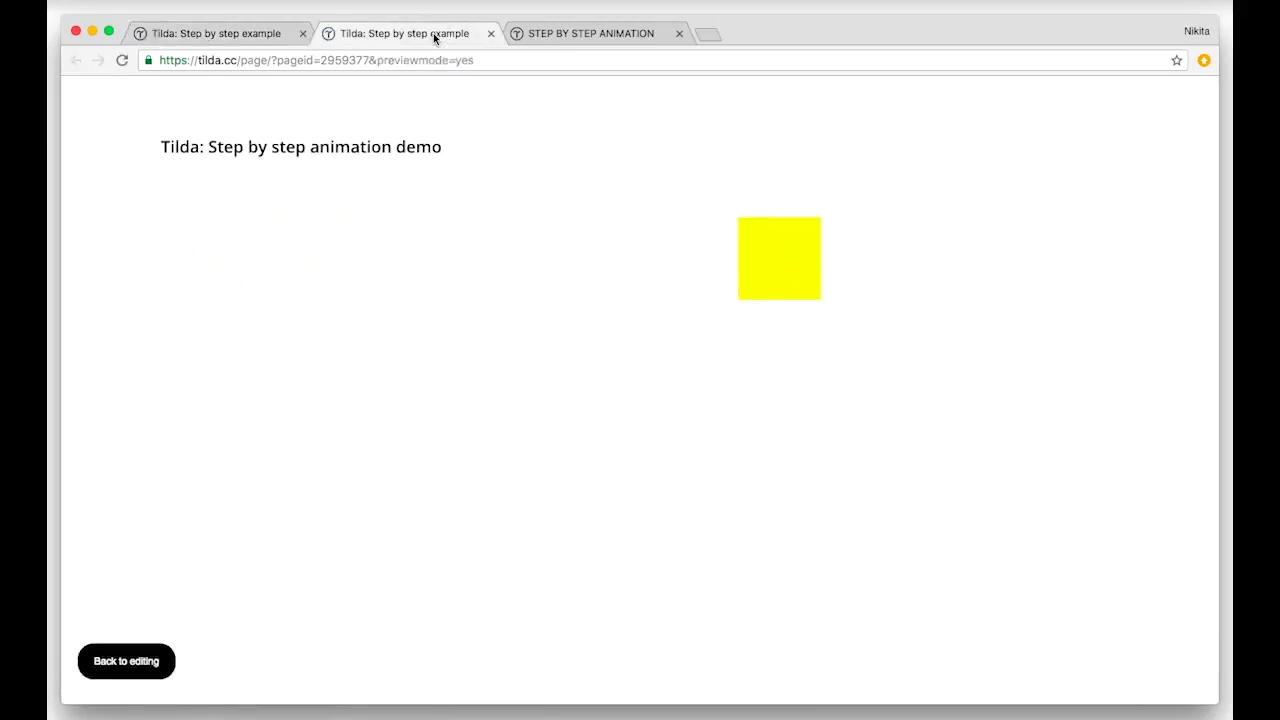
click(266, 38)
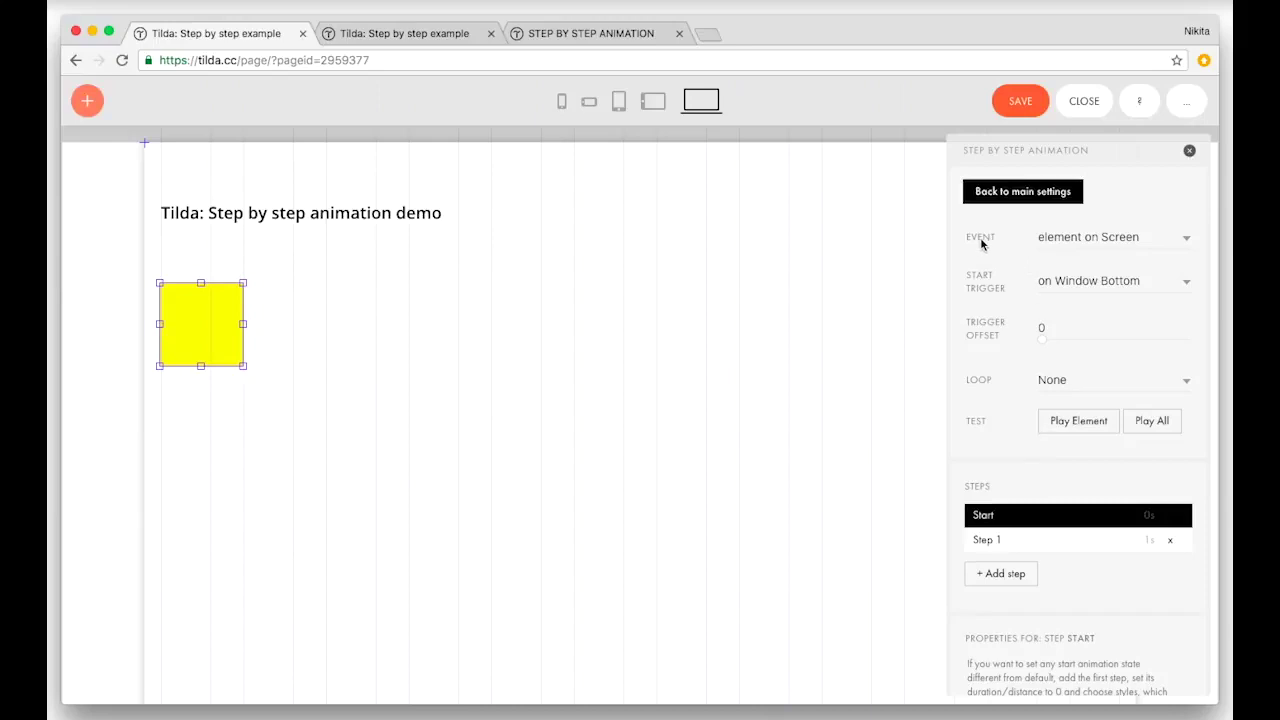
click(1060, 241)
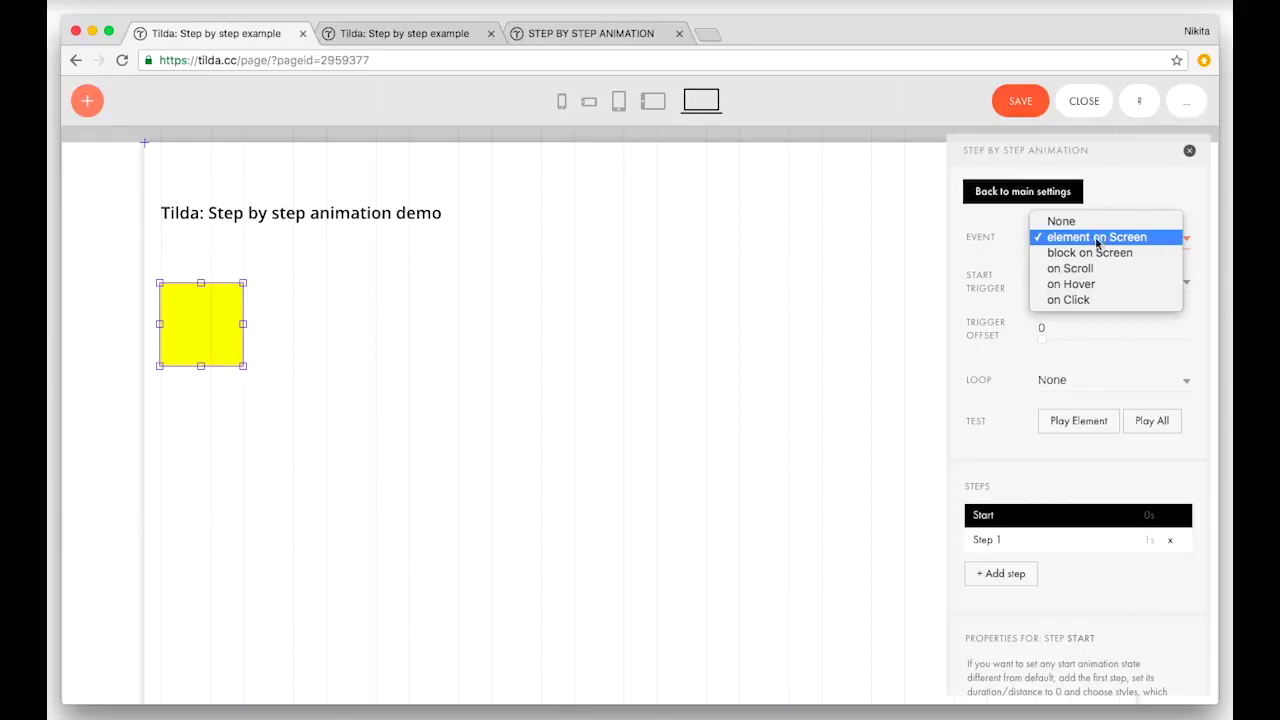
click(994, 238)
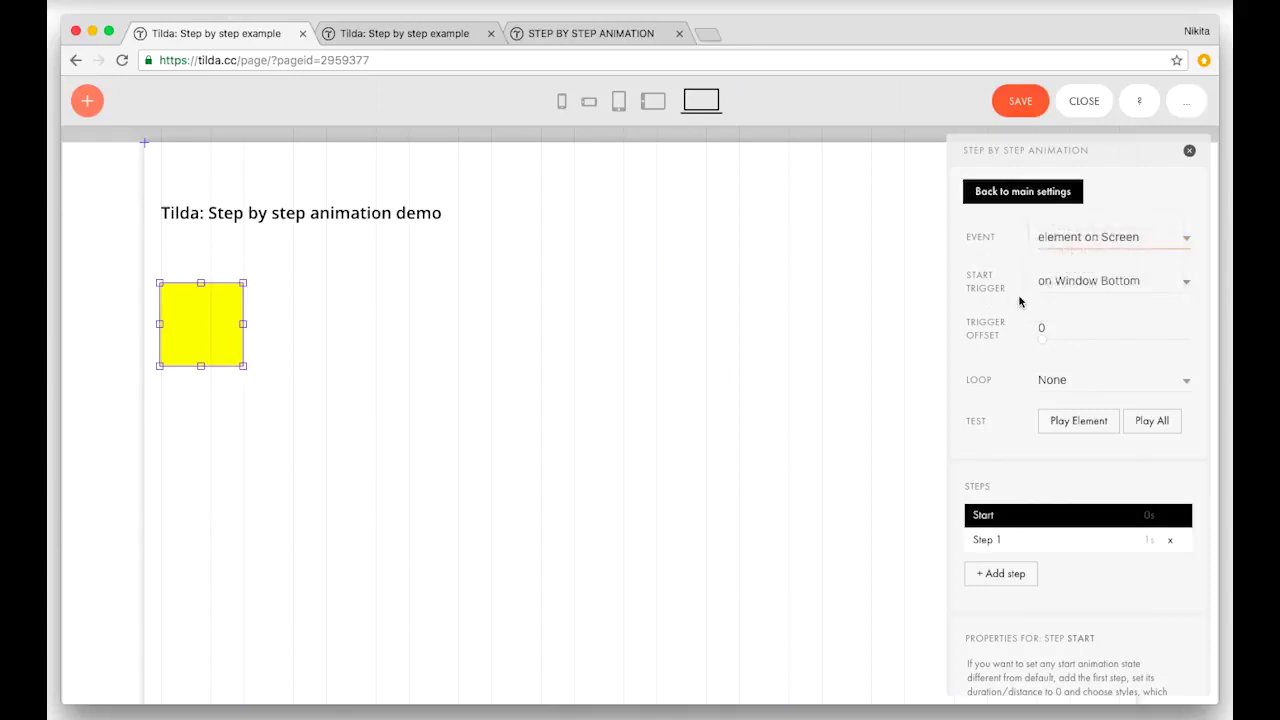
click(1101, 290)
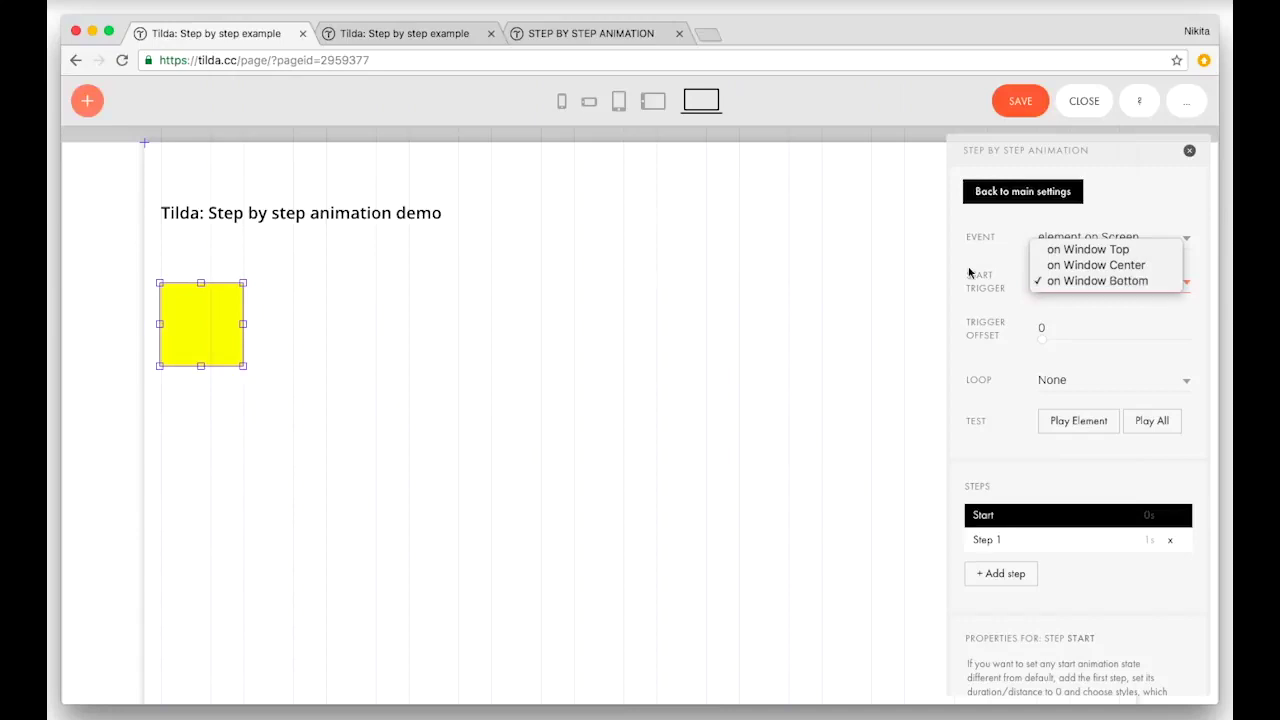
click(727, 278)
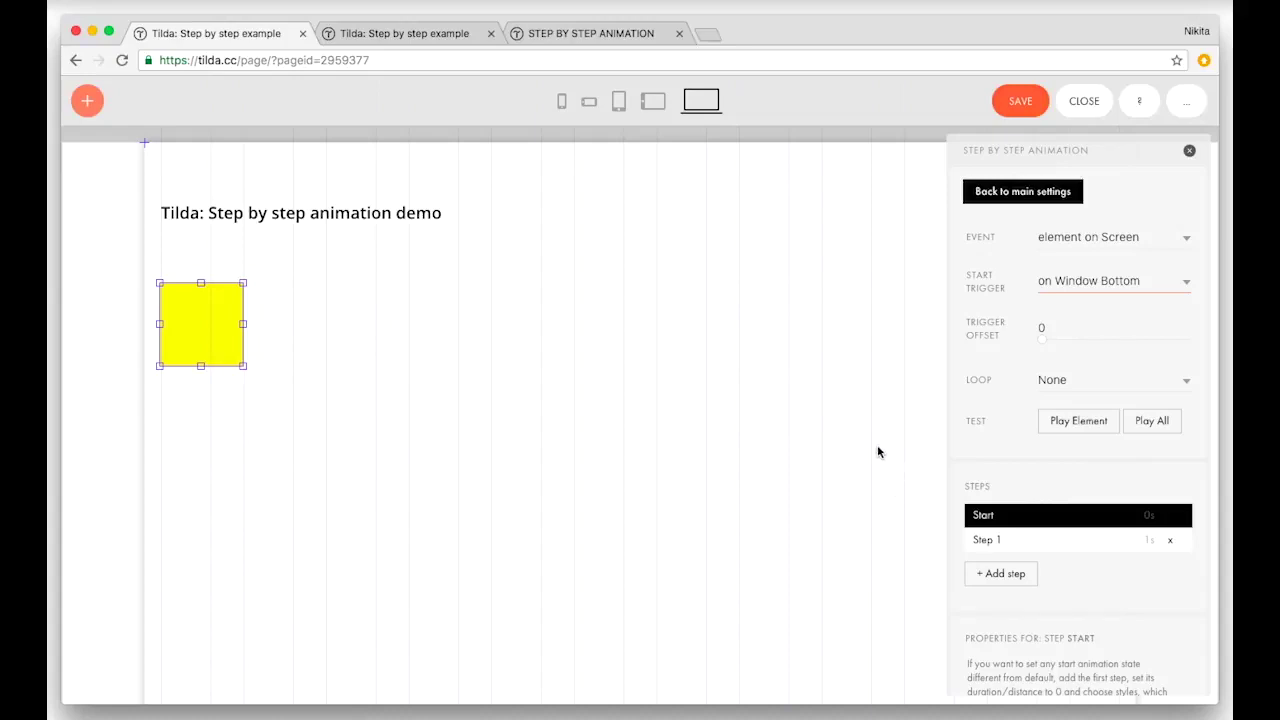
click(1099, 287)
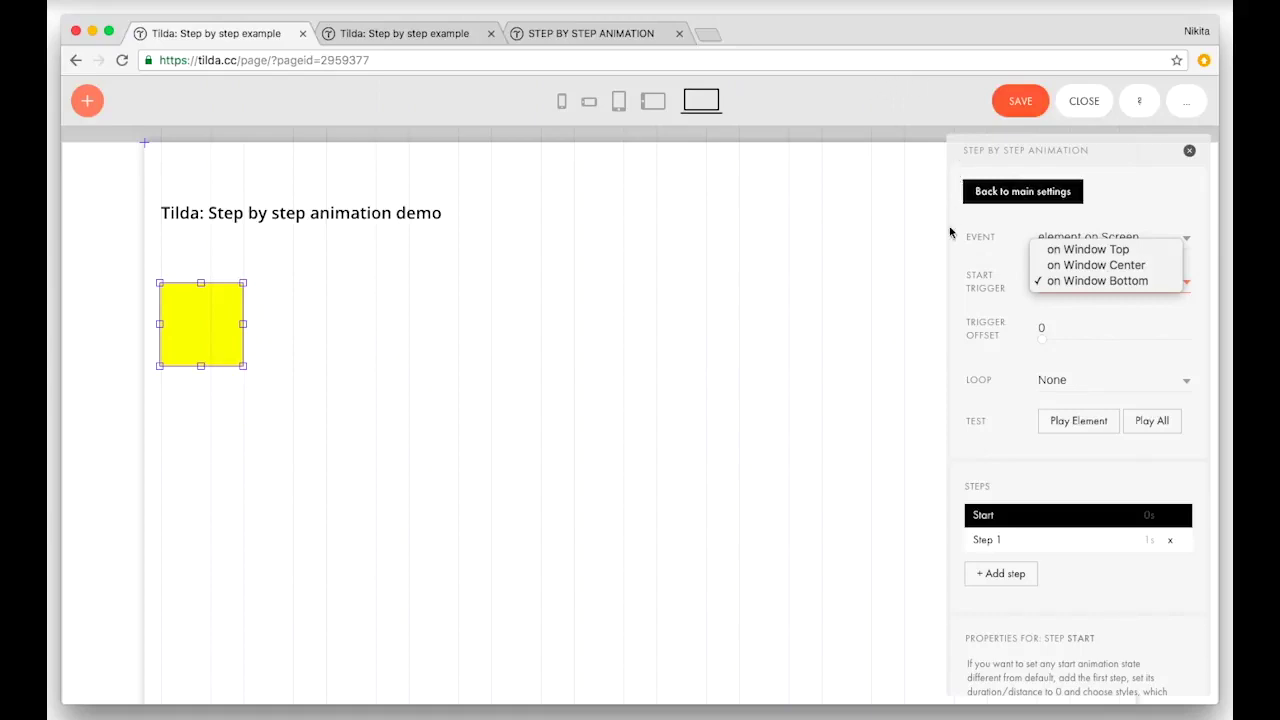
click(969, 265)
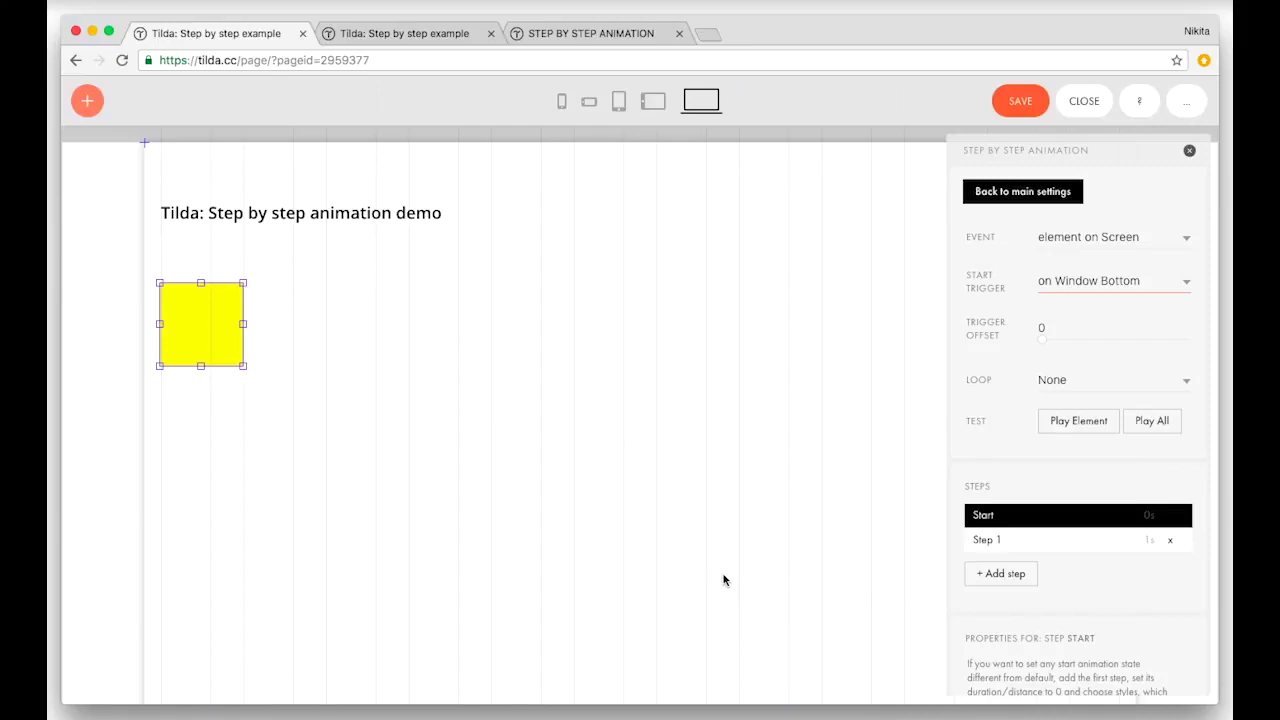
click(1045, 329)
key(BackSpace)
text(200)
key(Return)
click(1050, 328)
key(BackSpace)
key(BackSpace)
key(BackSpace)
text(0)
key(Return)
click(1047, 383)
click(1018, 379)
scroll(991, 423, down, 3)
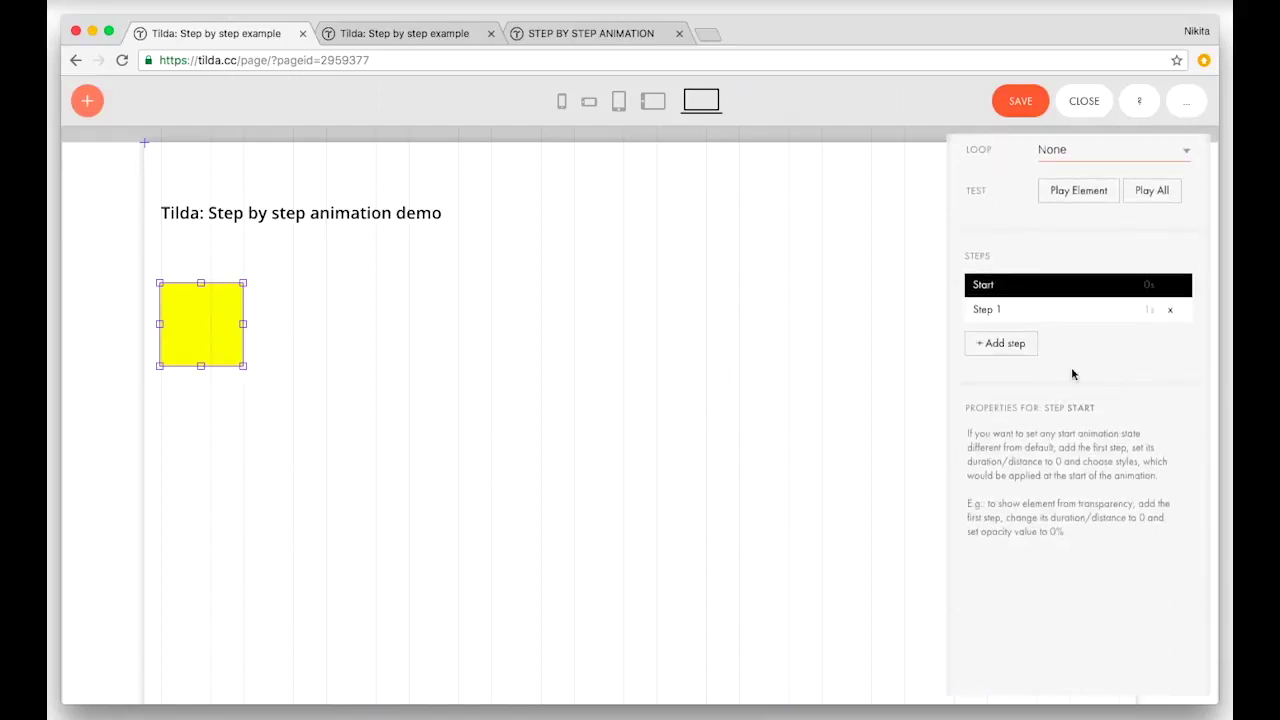
Step: Add Step 2 moving the square 1 px X, 346 px Y at opacity 0, then test-play
click(1088, 318)
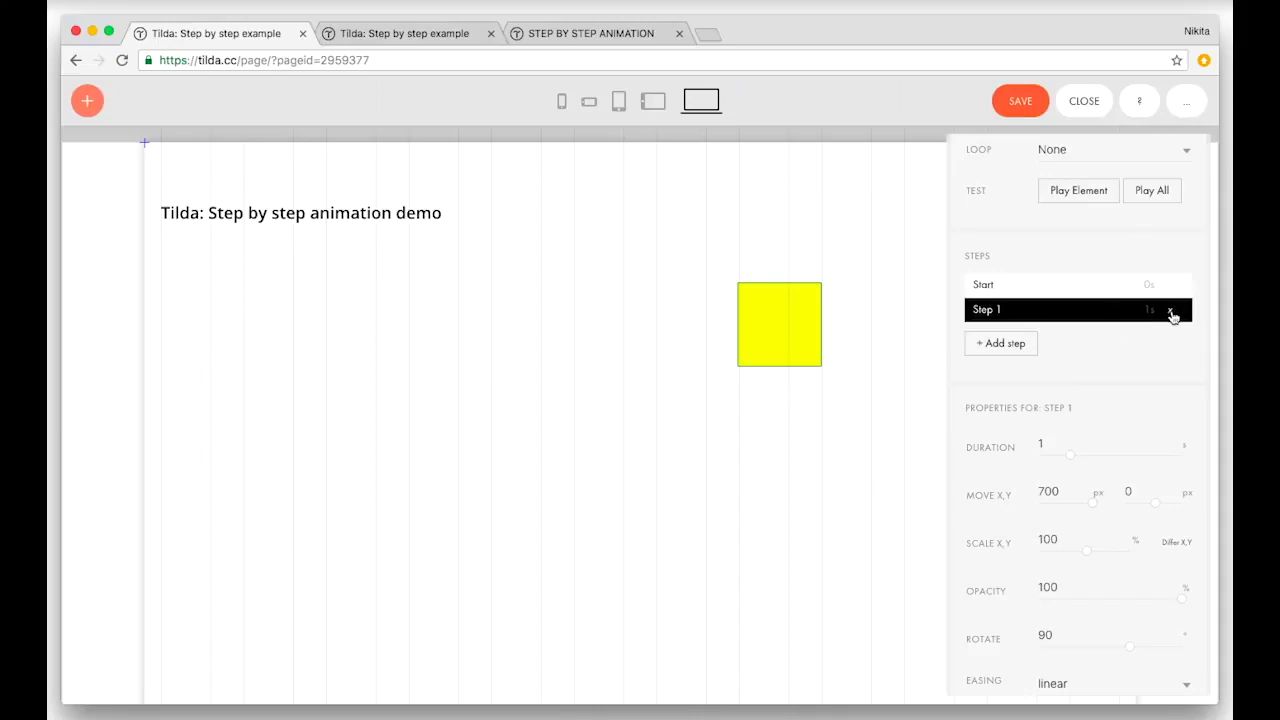
click(1012, 344)
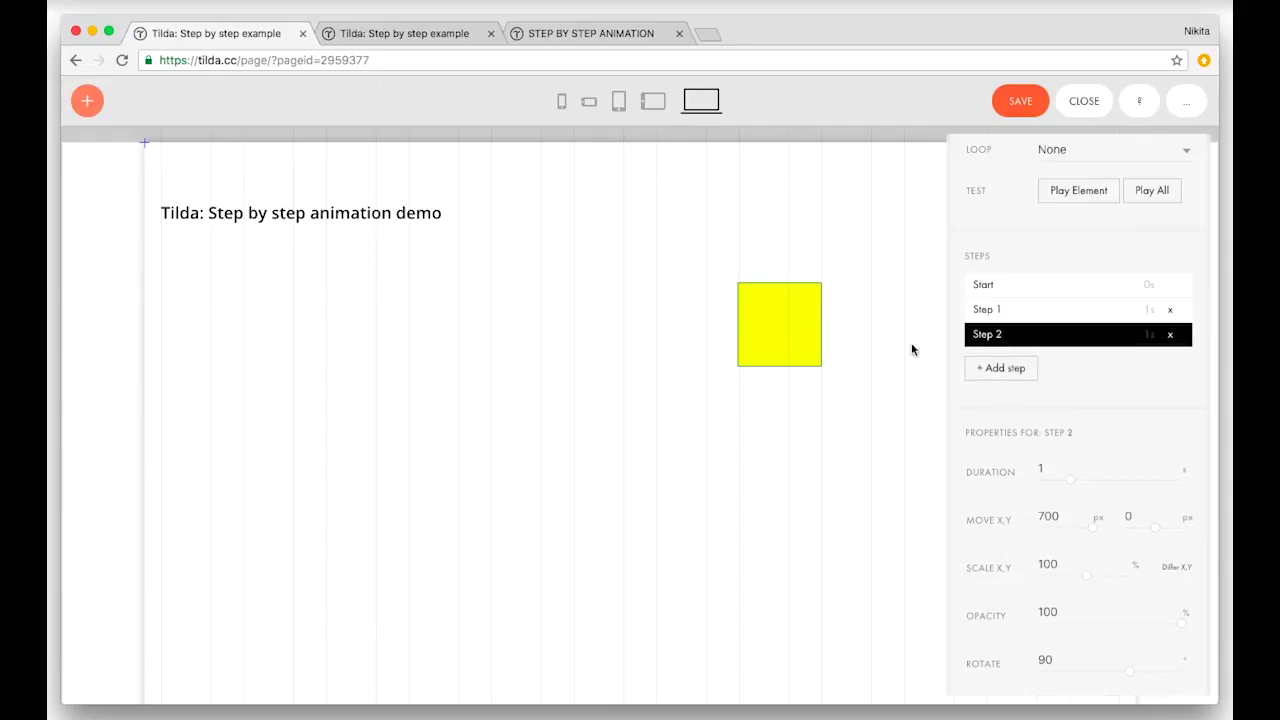
drag(768, 314, 197, 600)
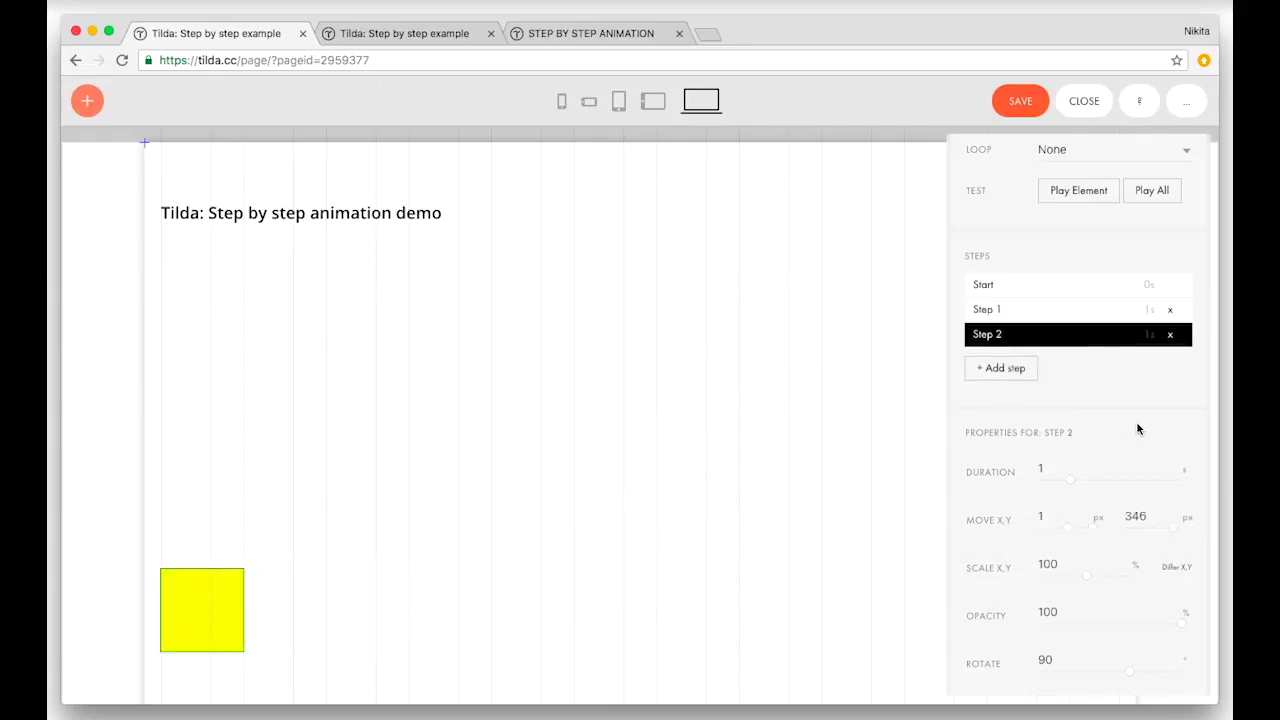
scroll(1137, 428, down, 2)
drag(1183, 522, 1008, 525)
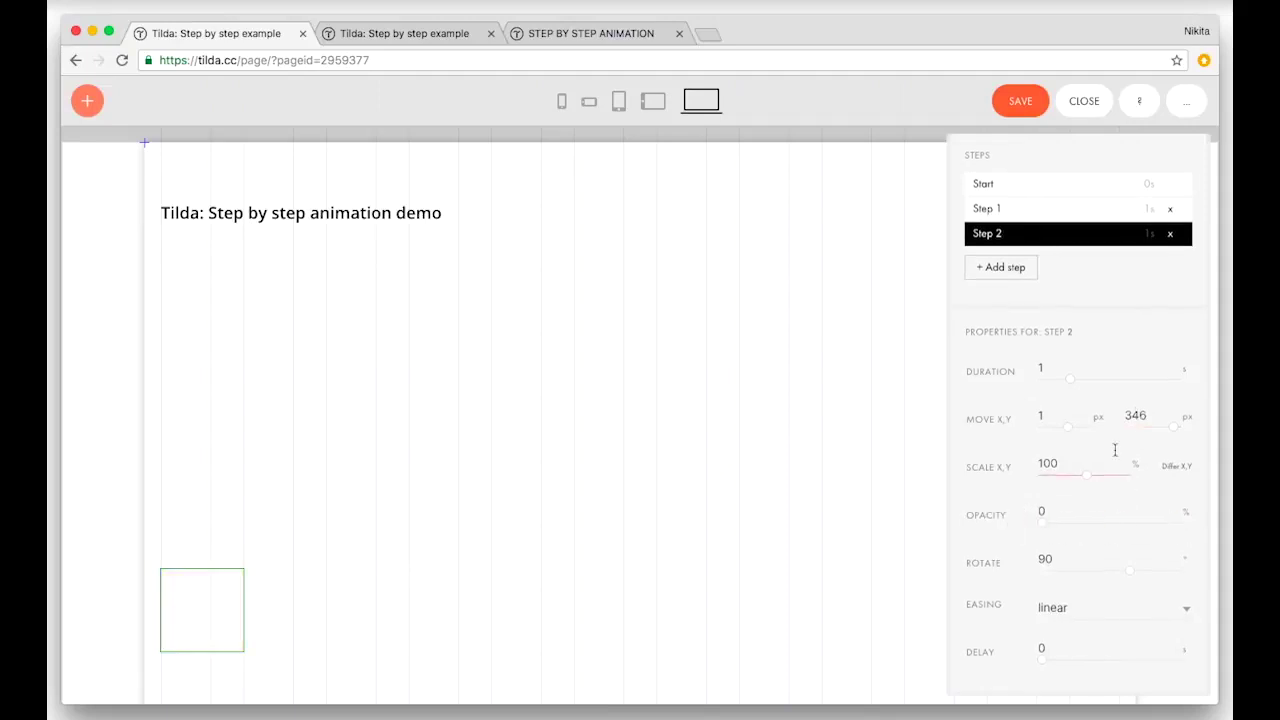
scroll(1100, 450, up, 4)
click(1080, 423)
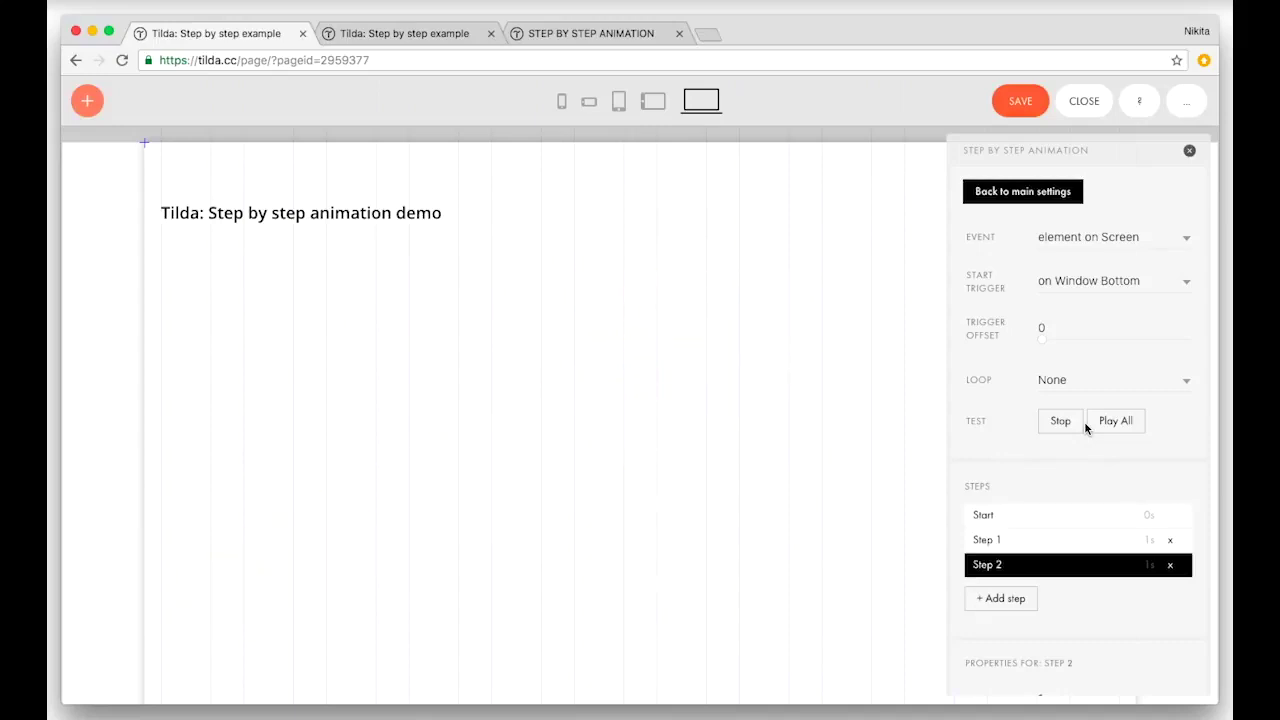
scroll(1052, 484, down, 2)
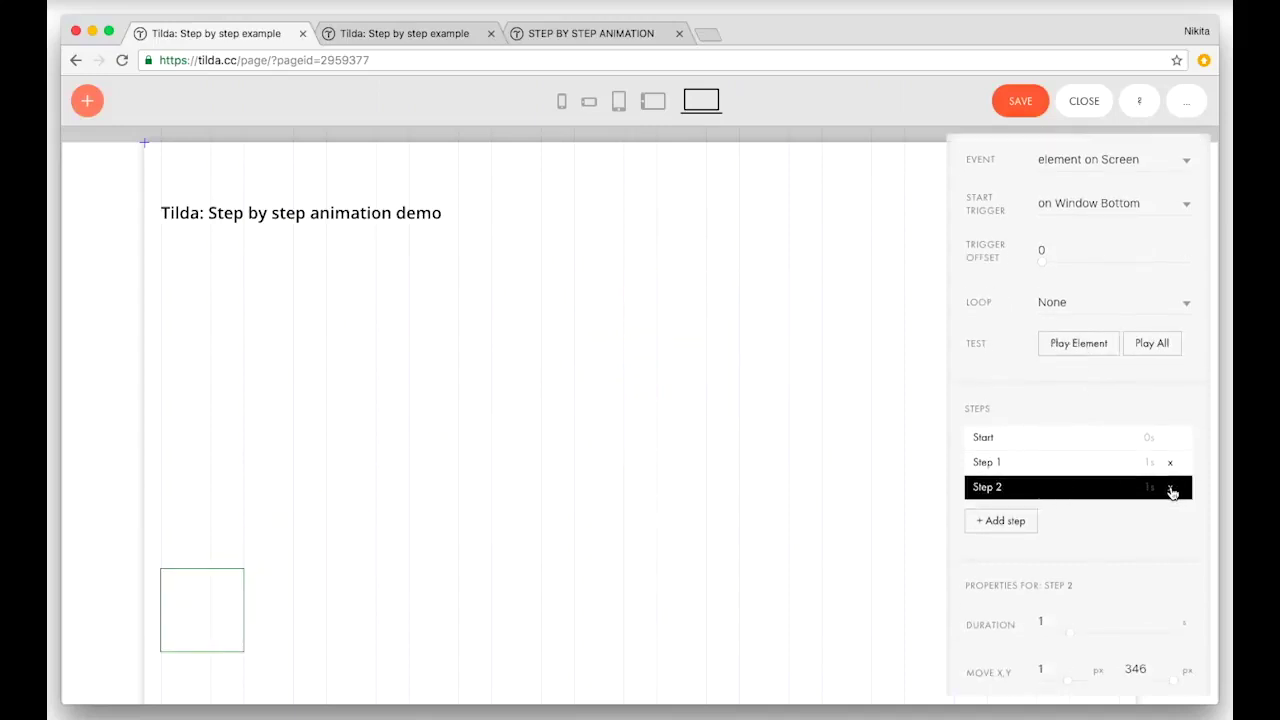
Step: Delete Step 2 and Step 1 from the Steps list
click(1170, 487)
click(1170, 462)
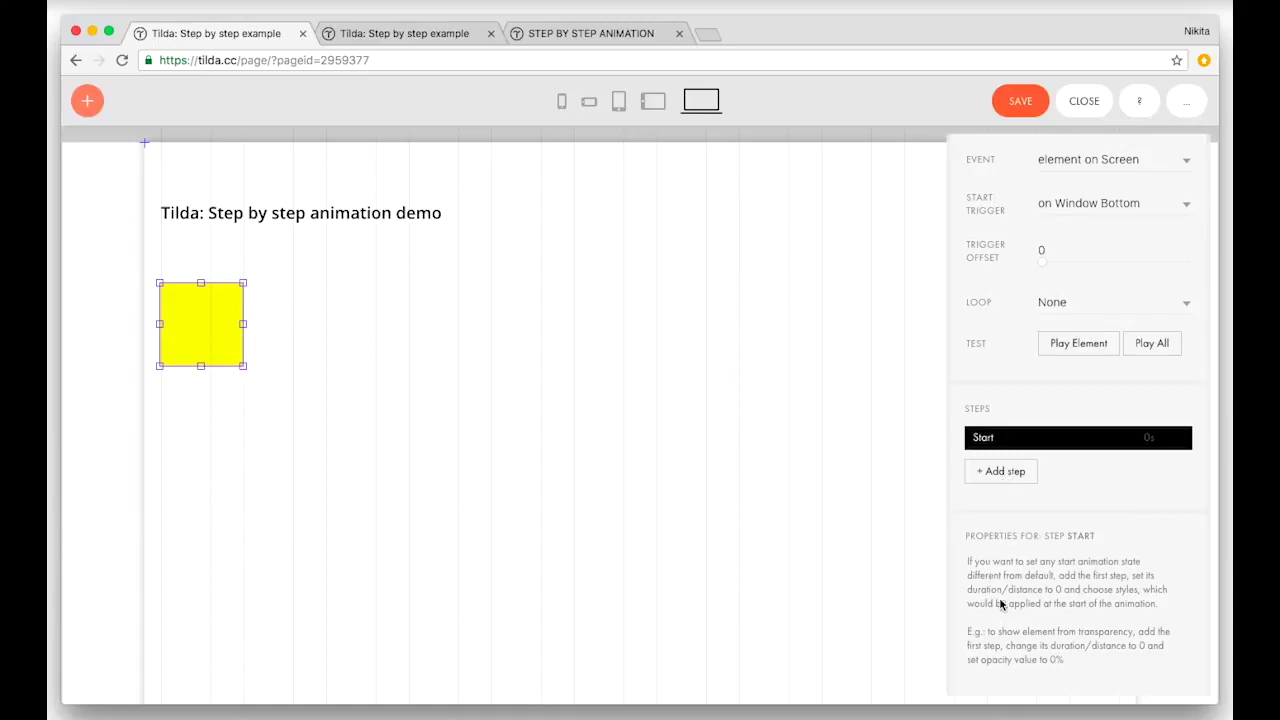
Step: Add Step 1 to the square with 0 duration and 0 opacity
click(1014, 474)
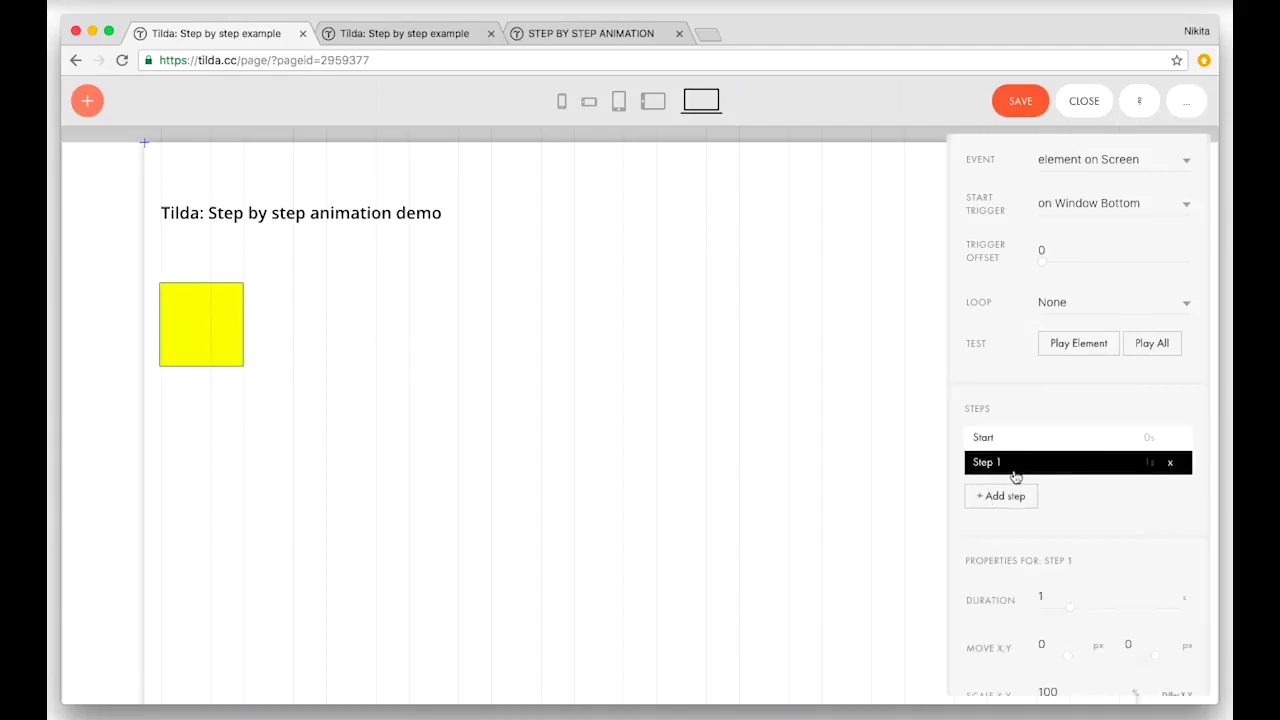
drag(1070, 613, 1010, 606)
scroll(1090, 538, down, 3)
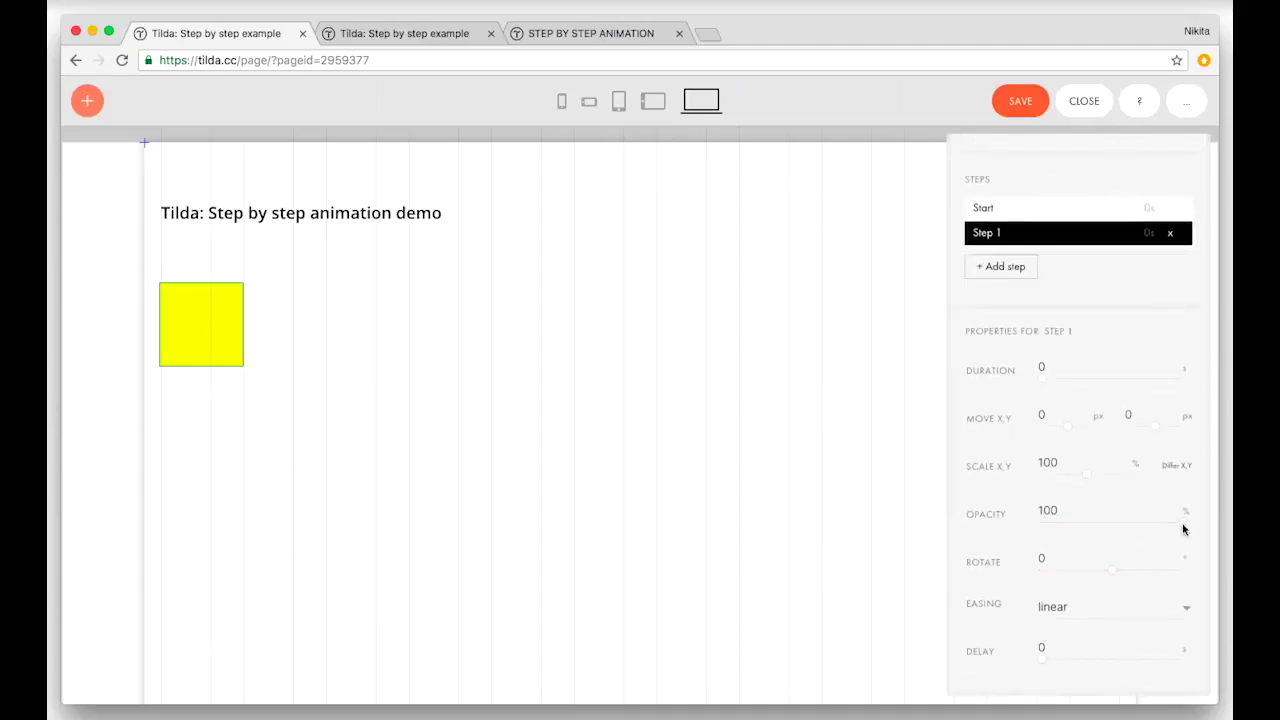
drag(1183, 527, 1029, 514)
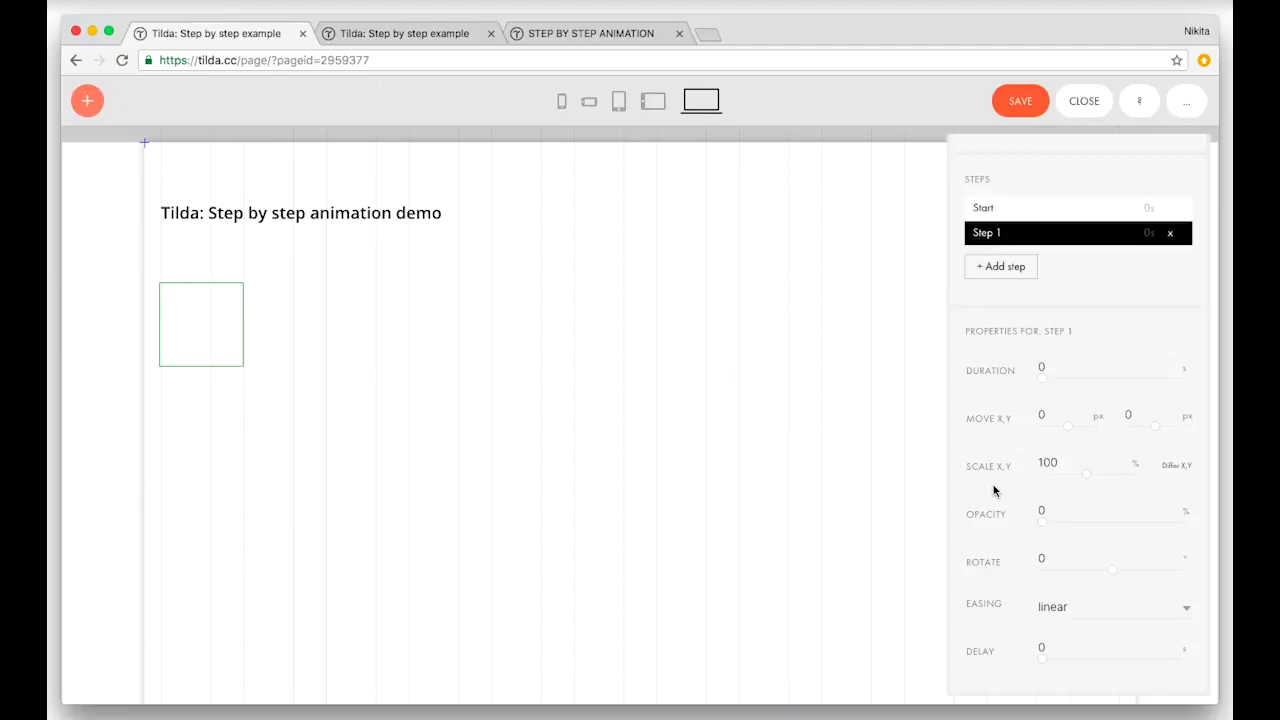
Step: Add Step 2 with duration 1 and opacity 100, ending with the square moved right
click(1005, 268)
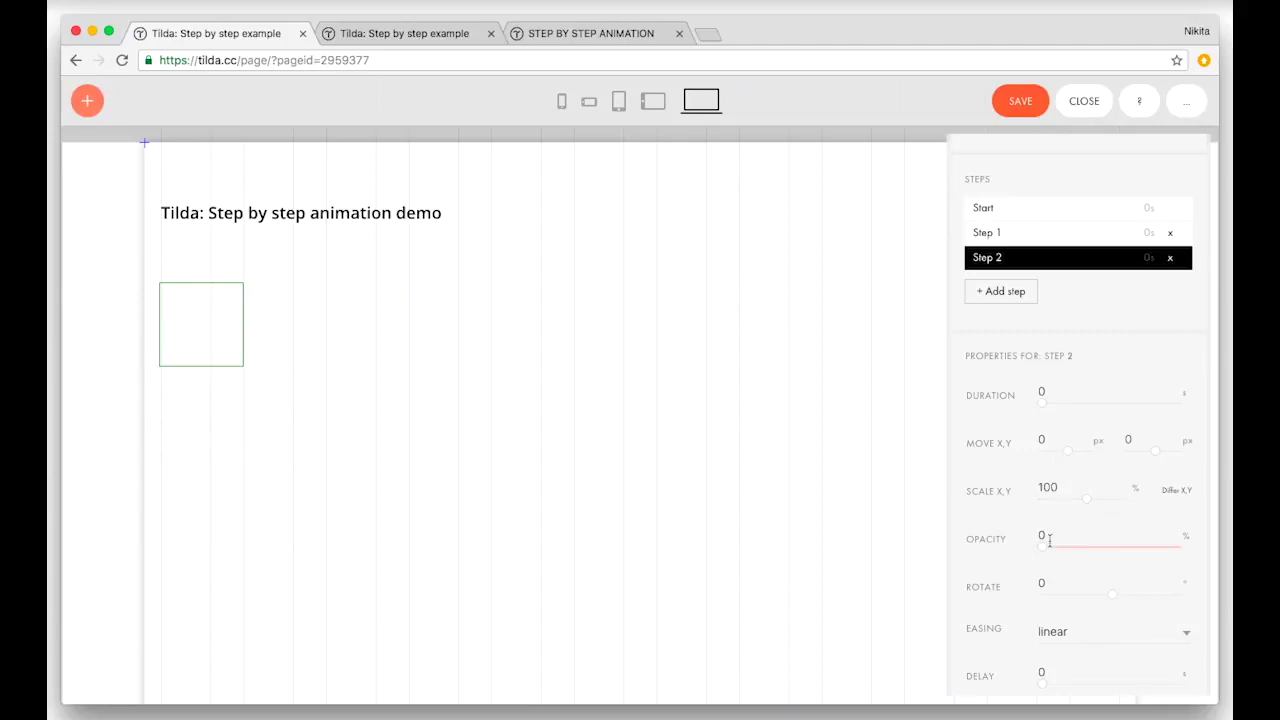
drag(1064, 388, 997, 386)
text(1)
drag(1041, 552, 1214, 560)
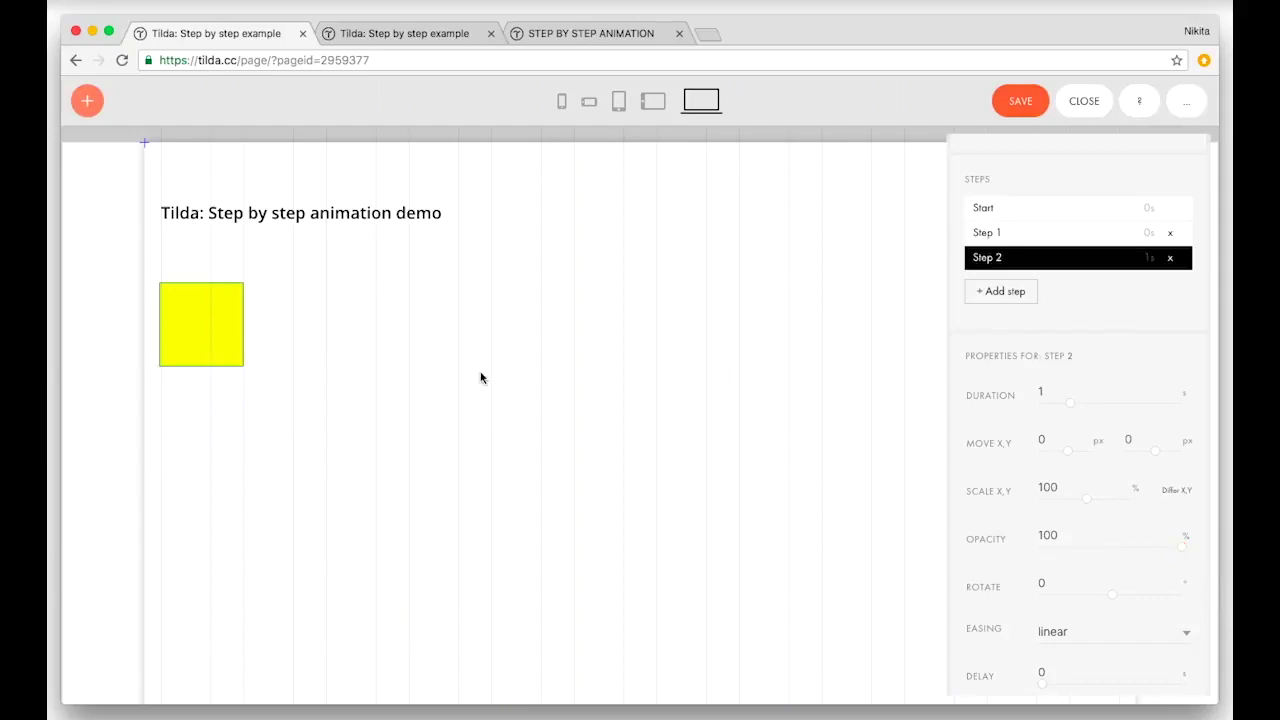
drag(236, 340, 542, 320)
Step: Play the square's animation, save the page, and reload the preview to check it
scroll(950, 366, up, 5)
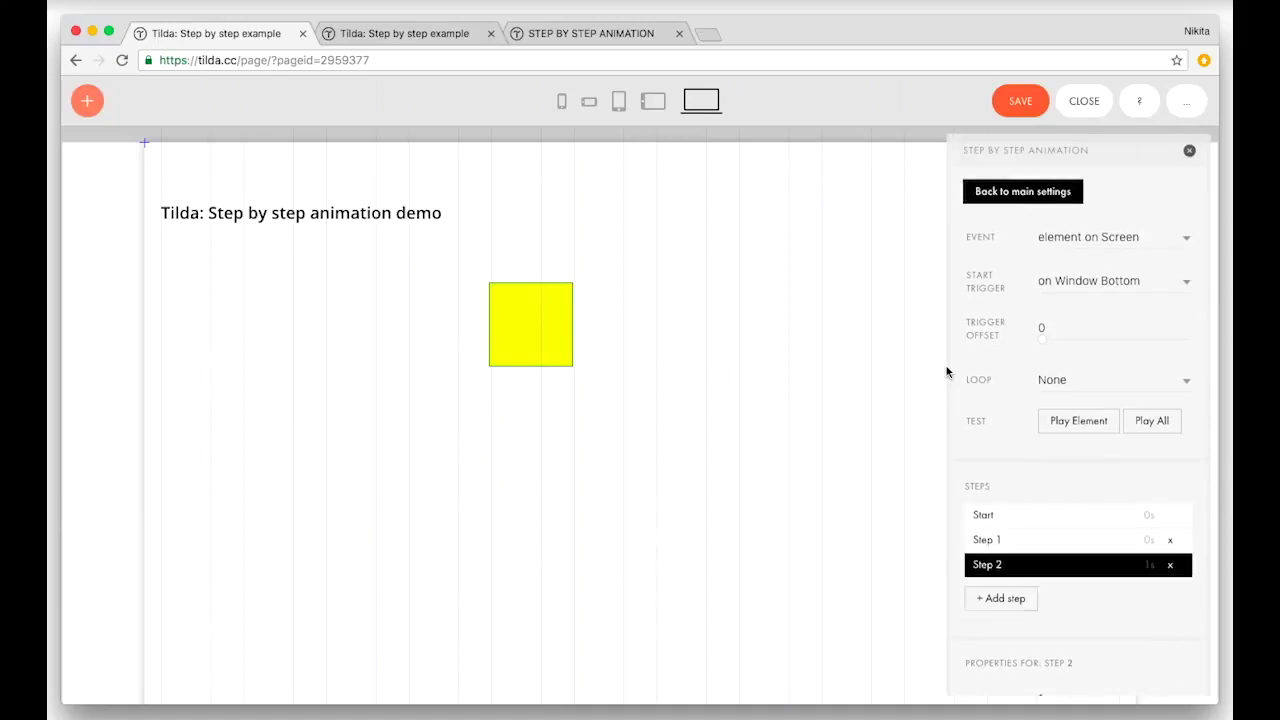
click(1077, 421)
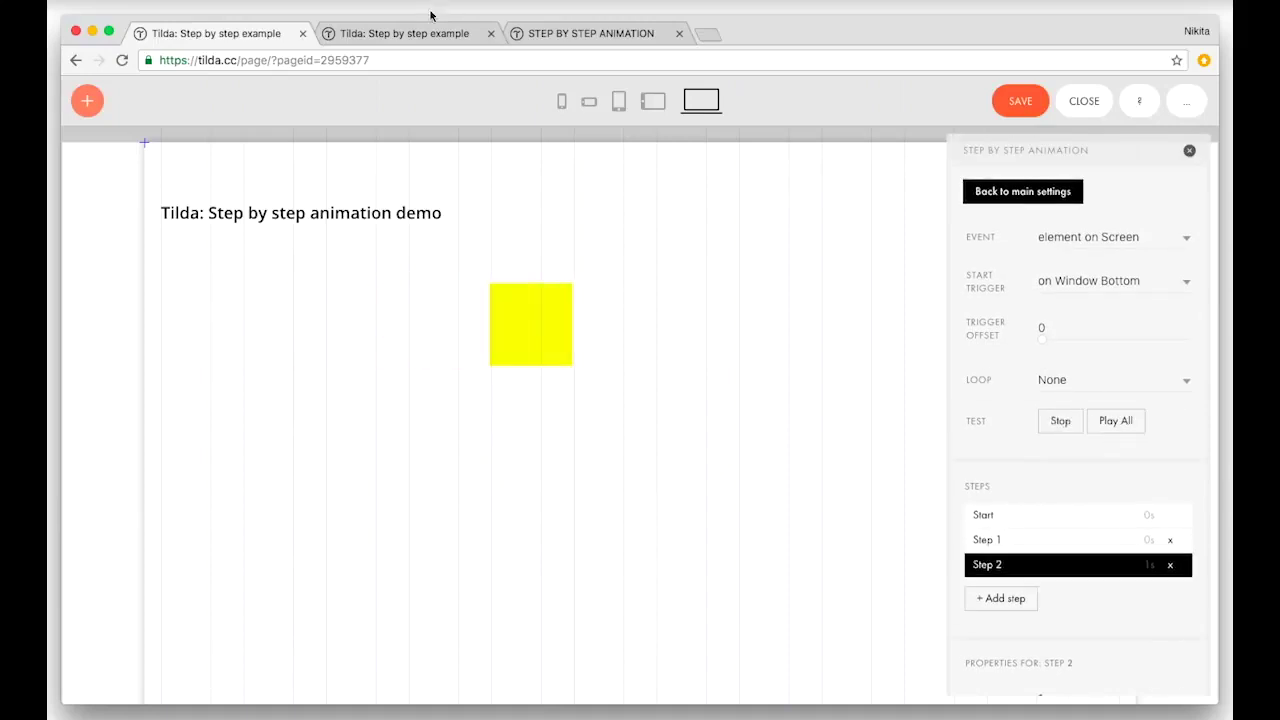
click(1014, 103)
click(386, 37)
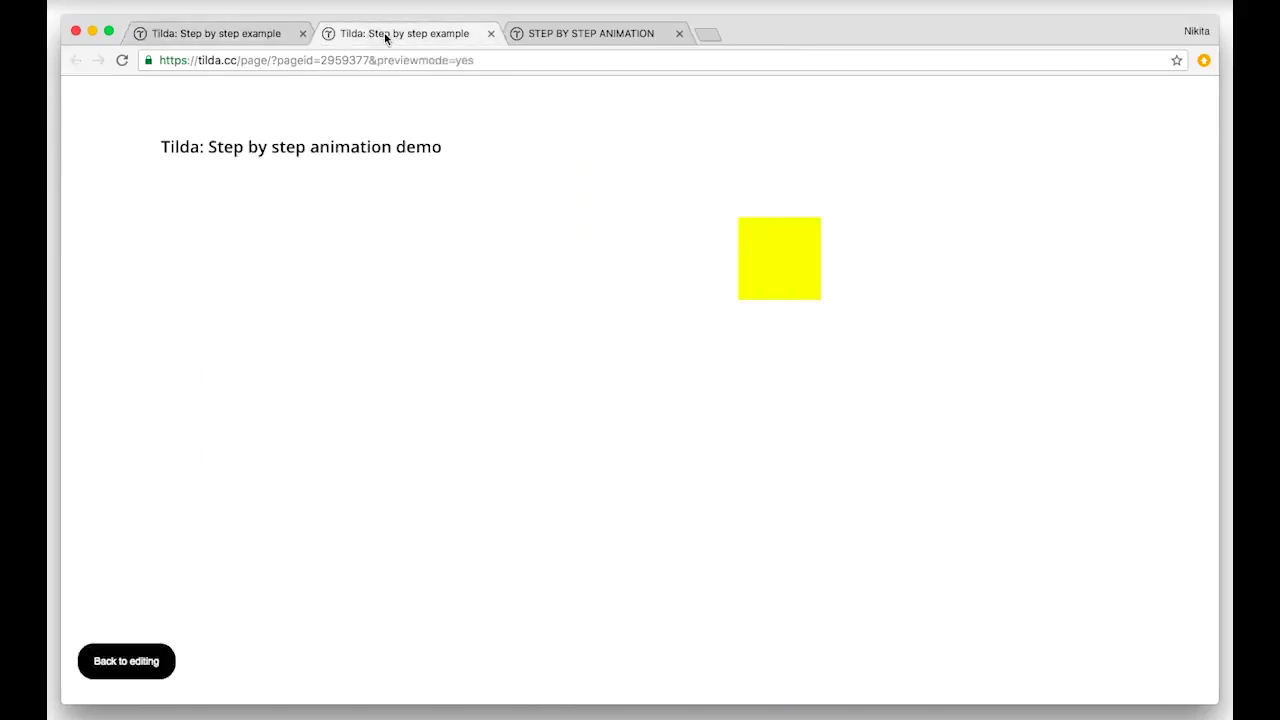
key(super+r)
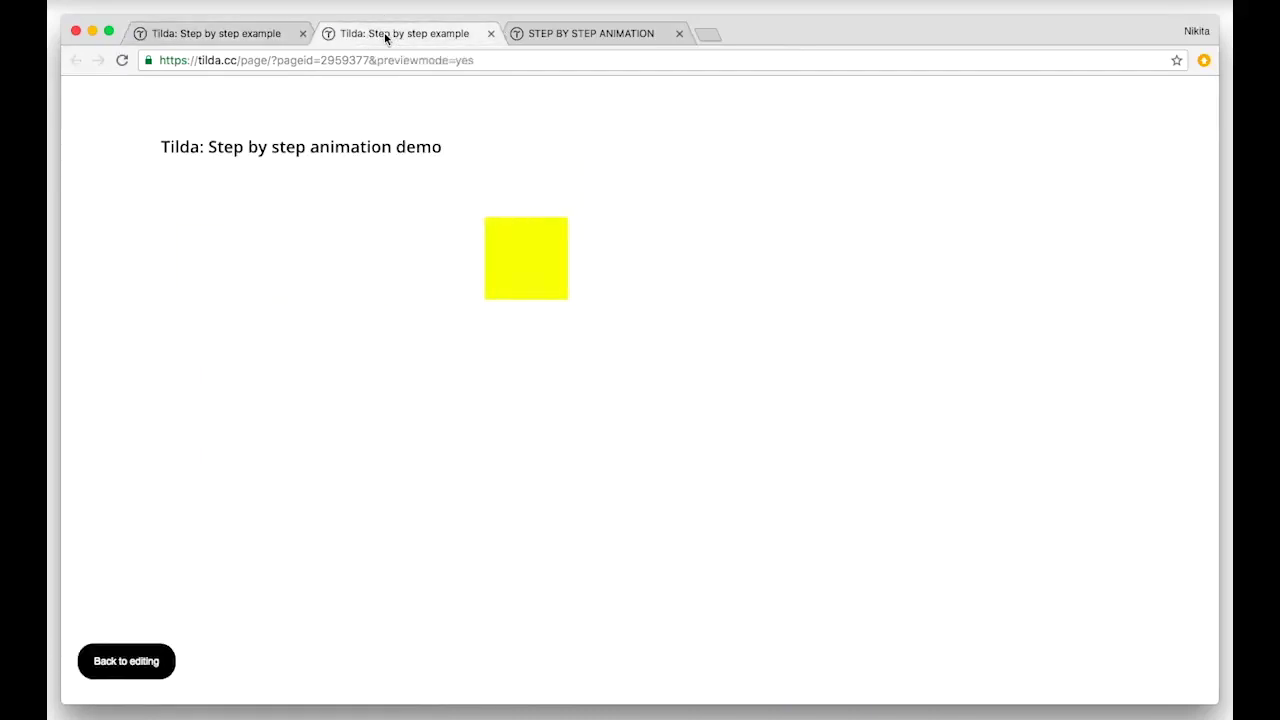
click(256, 36)
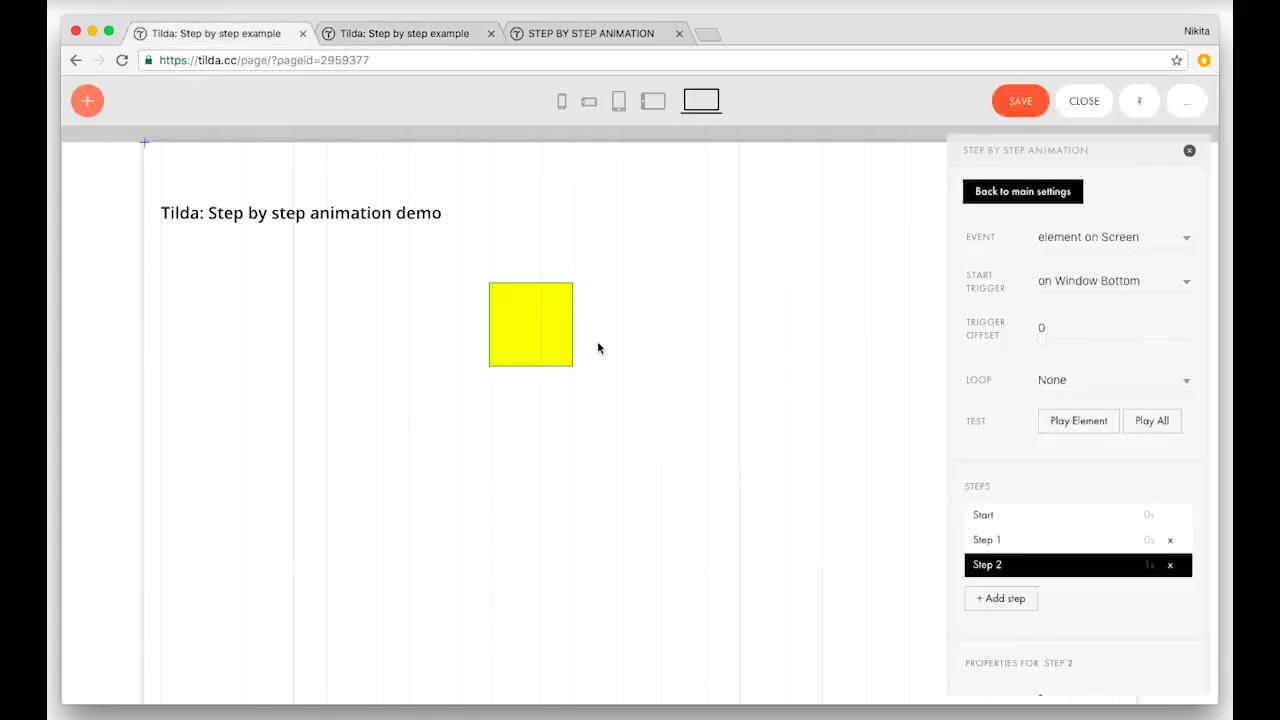
Step: Delete the old yellow square and add a new square below the title
click(602, 392)
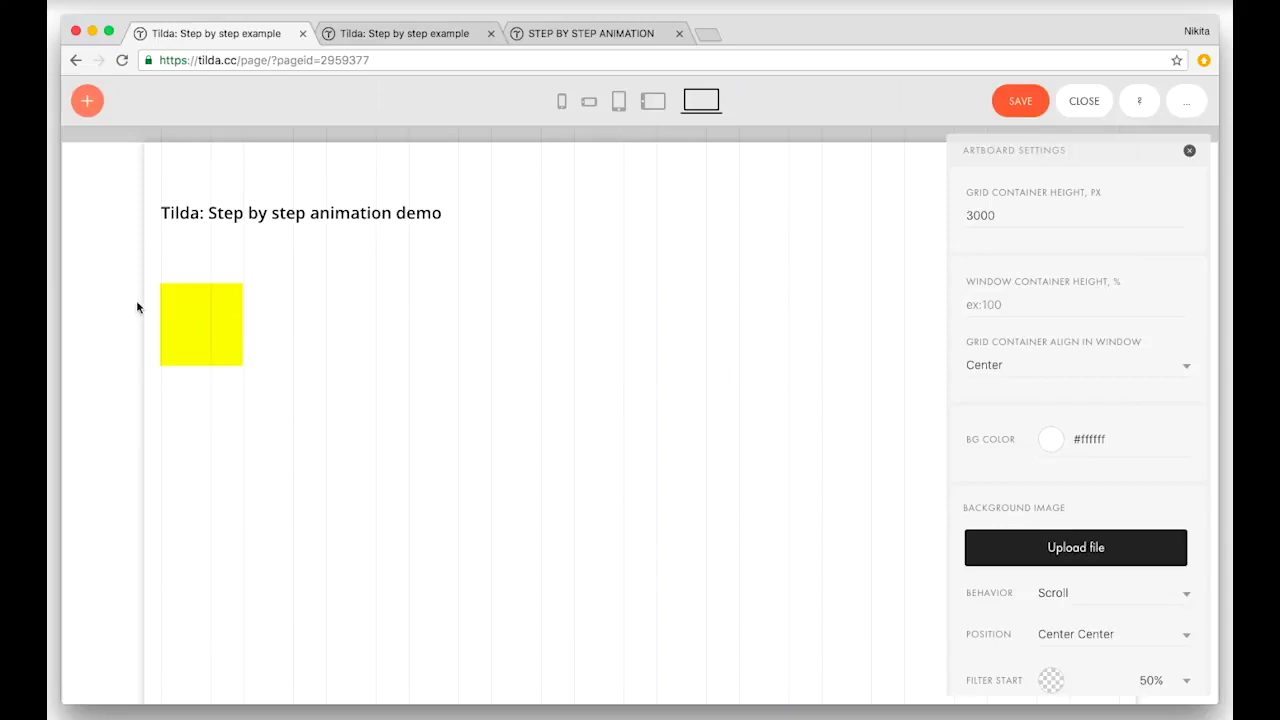
drag(143, 257, 291, 371)
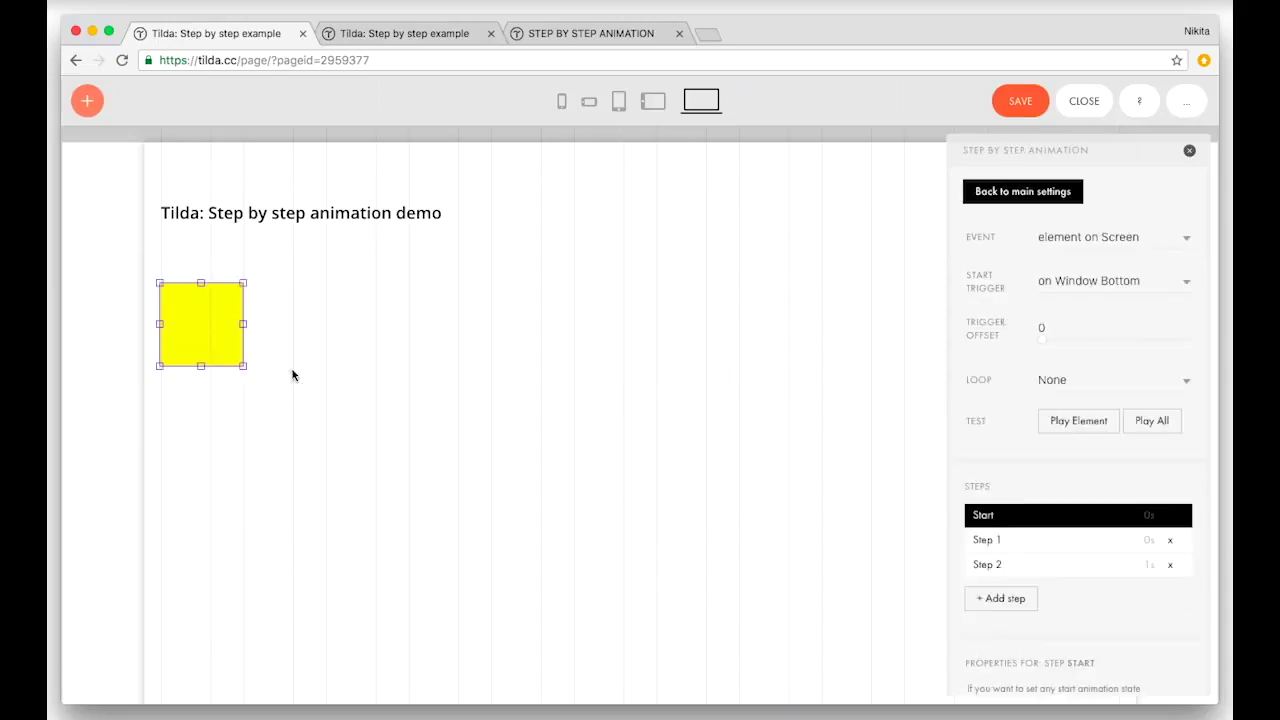
key(Delete)
click(87, 108)
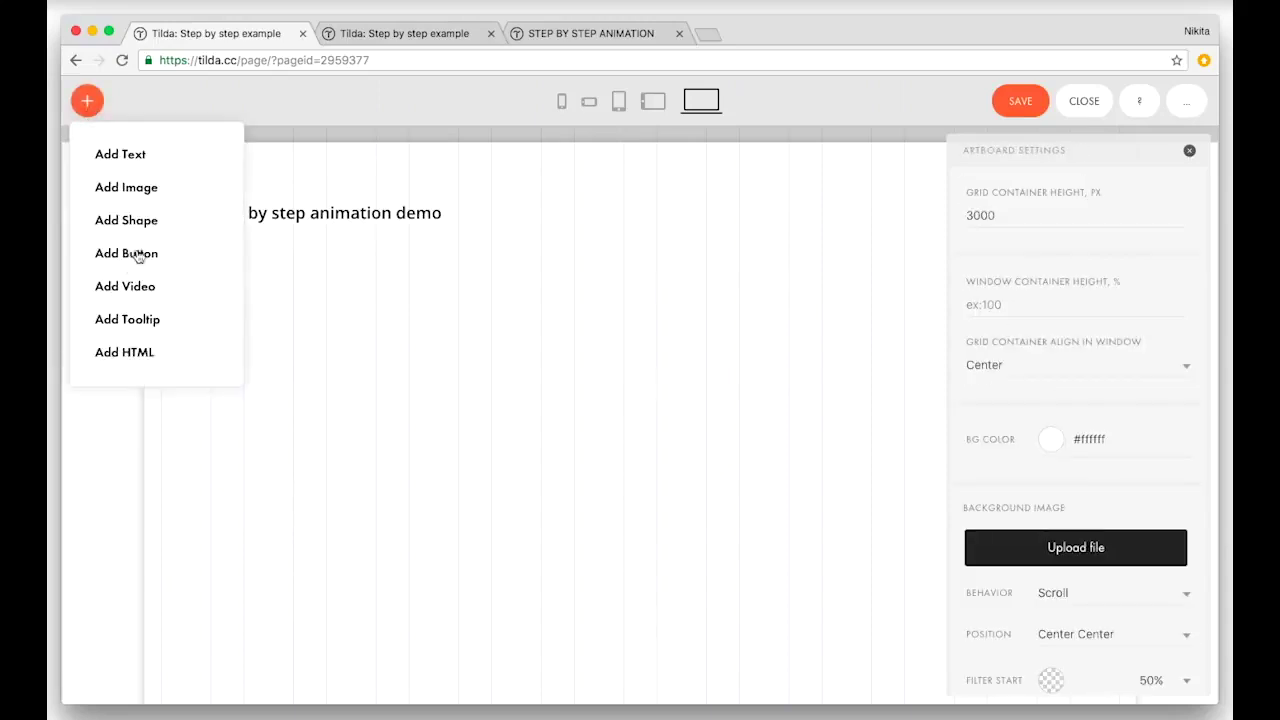
click(147, 217)
drag(212, 218, 212, 362)
Step: Set the square's animation event to on Scroll with a Step 1 ending far right
click(230, 353)
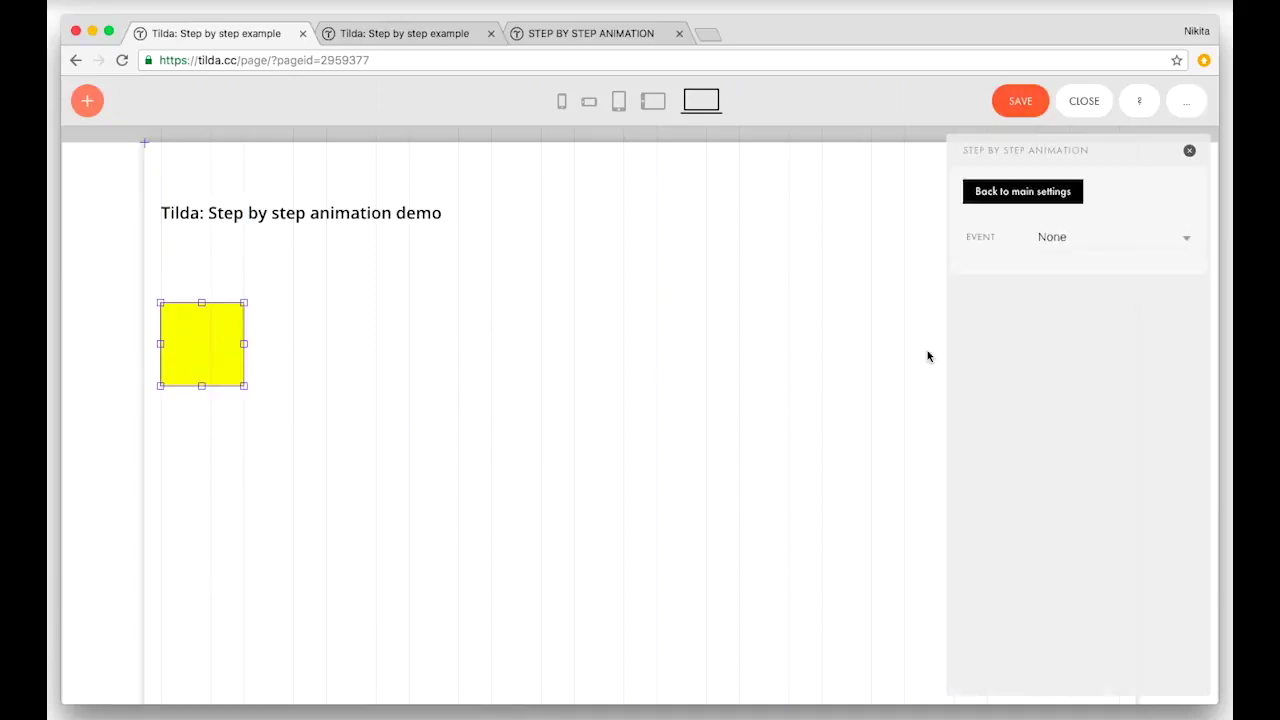
click(1073, 243)
click(1097, 285)
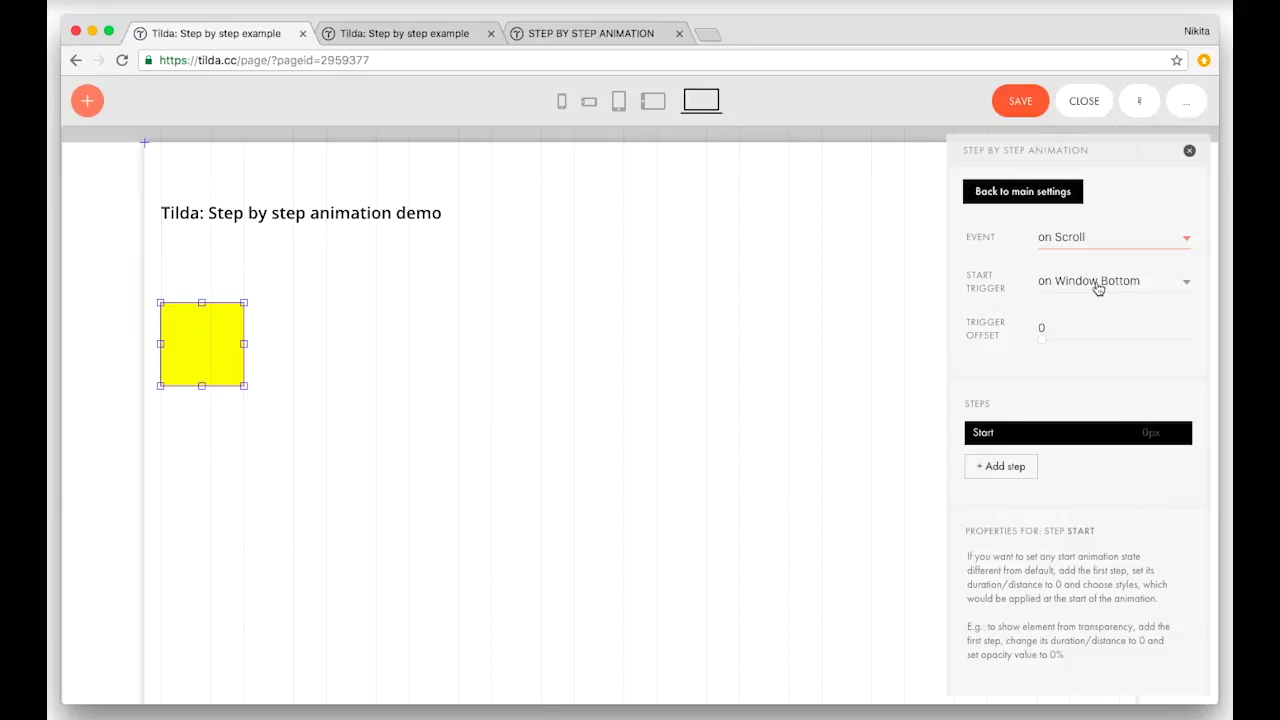
click(1006, 467)
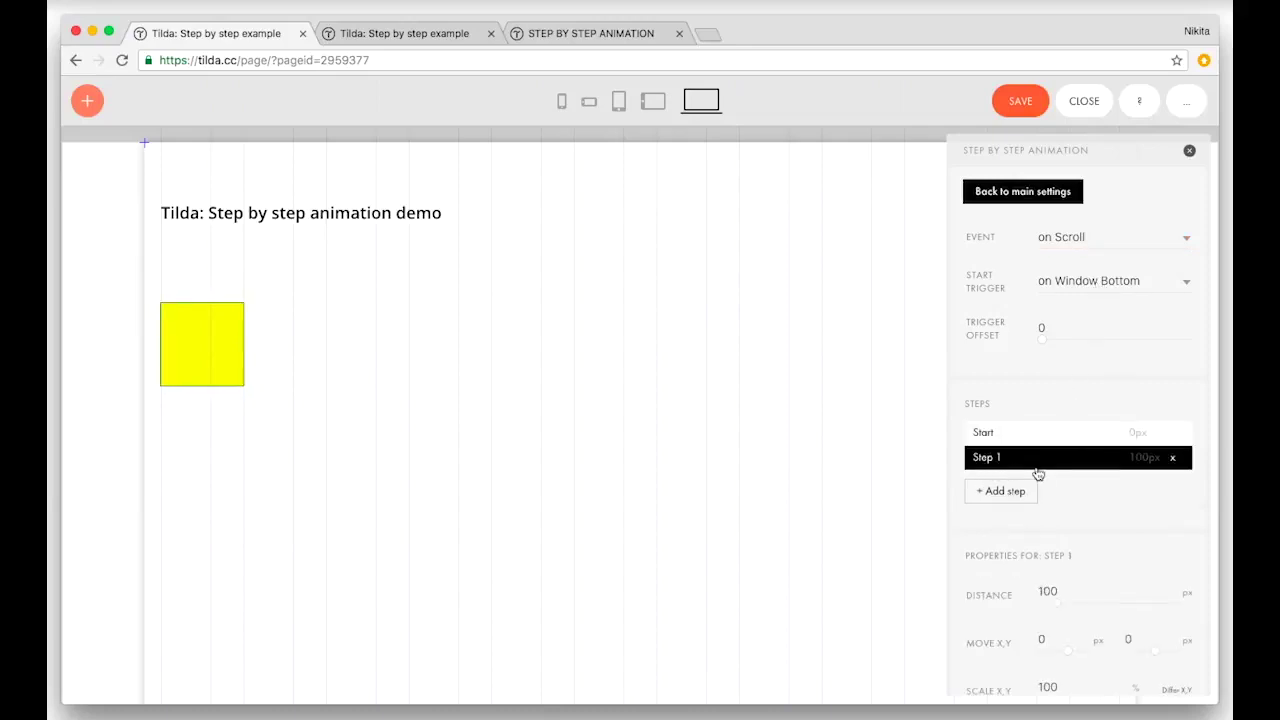
scroll(1086, 548, down, 3)
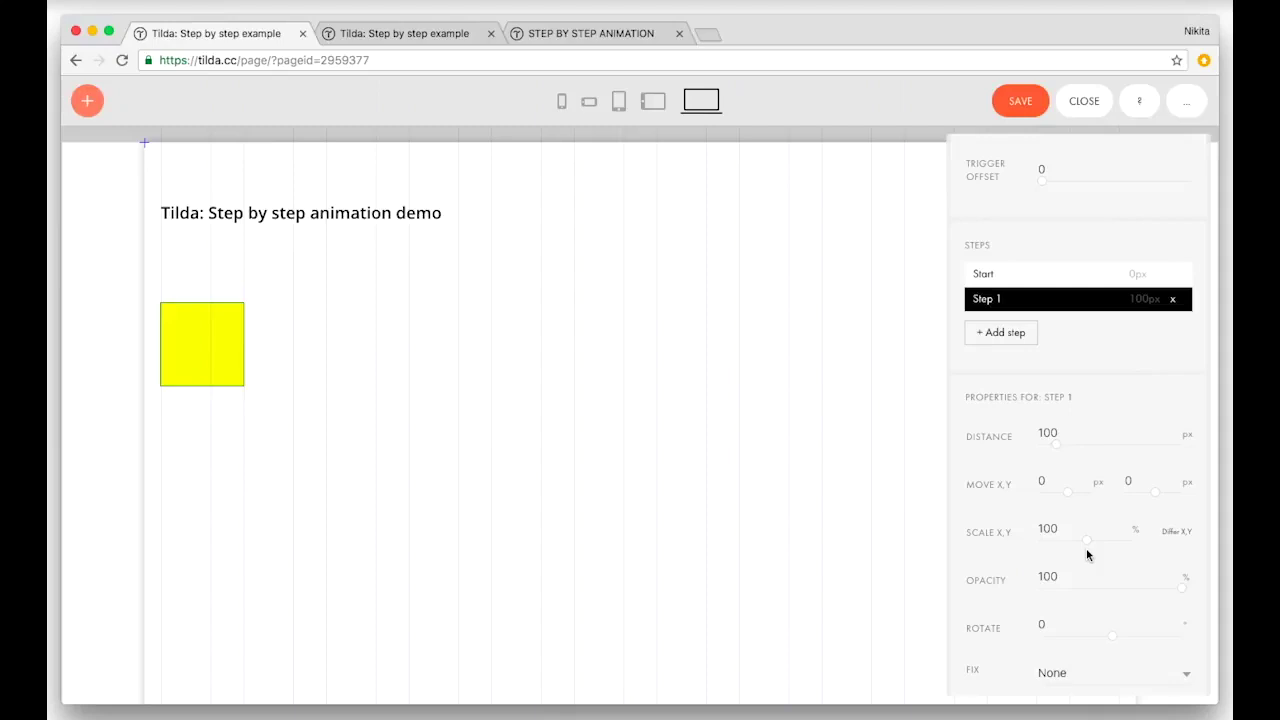
drag(213, 368, 777, 373)
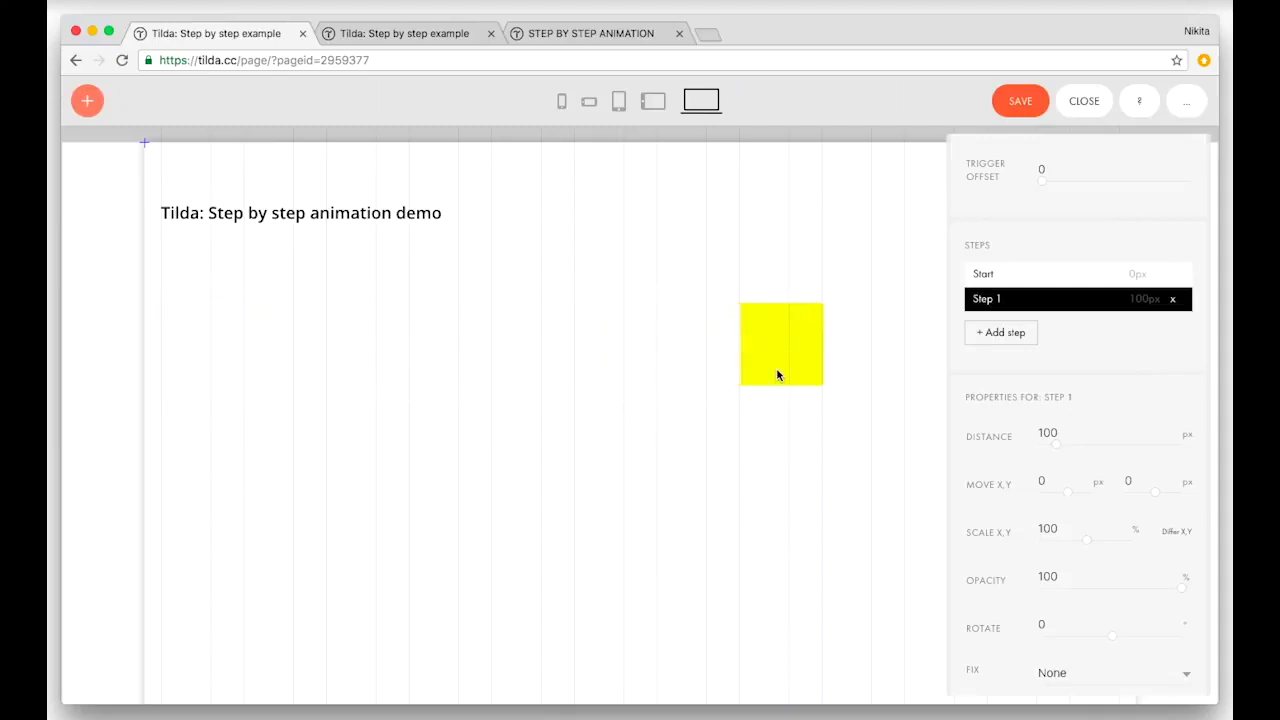
Step: Move the square's Start position lower down the artboard
click(1052, 280)
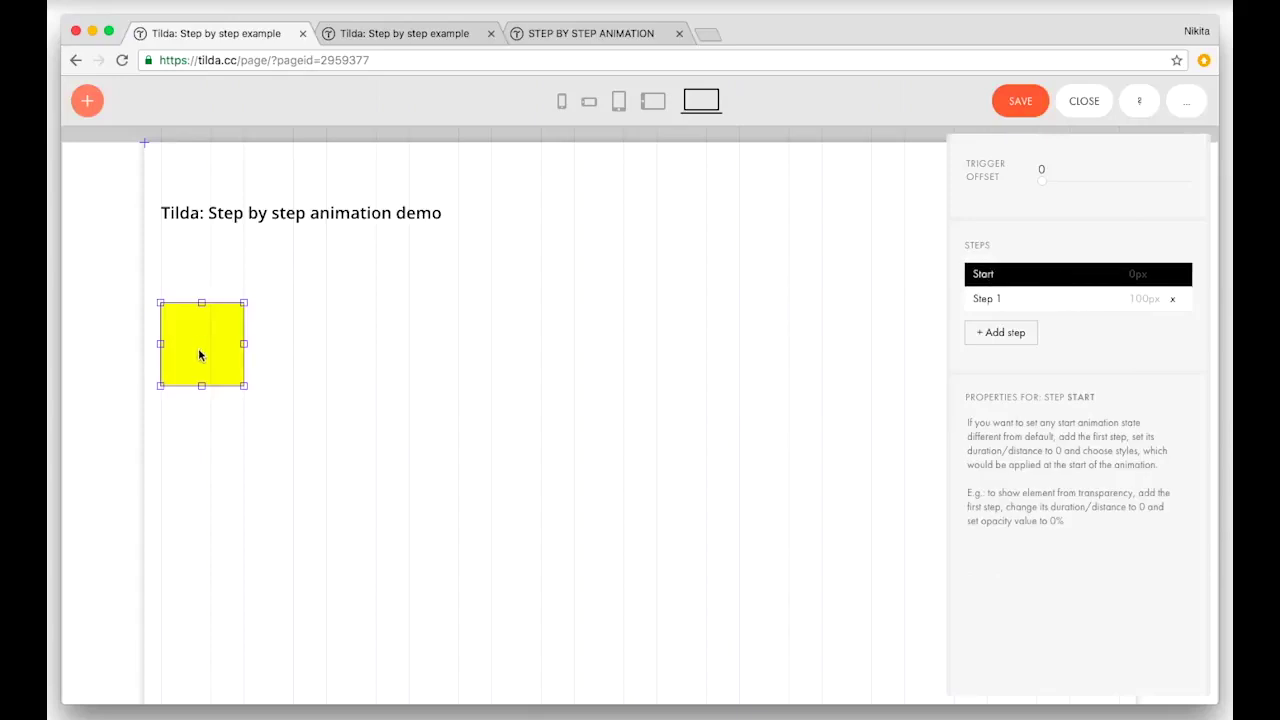
drag(199, 355, 200, 620)
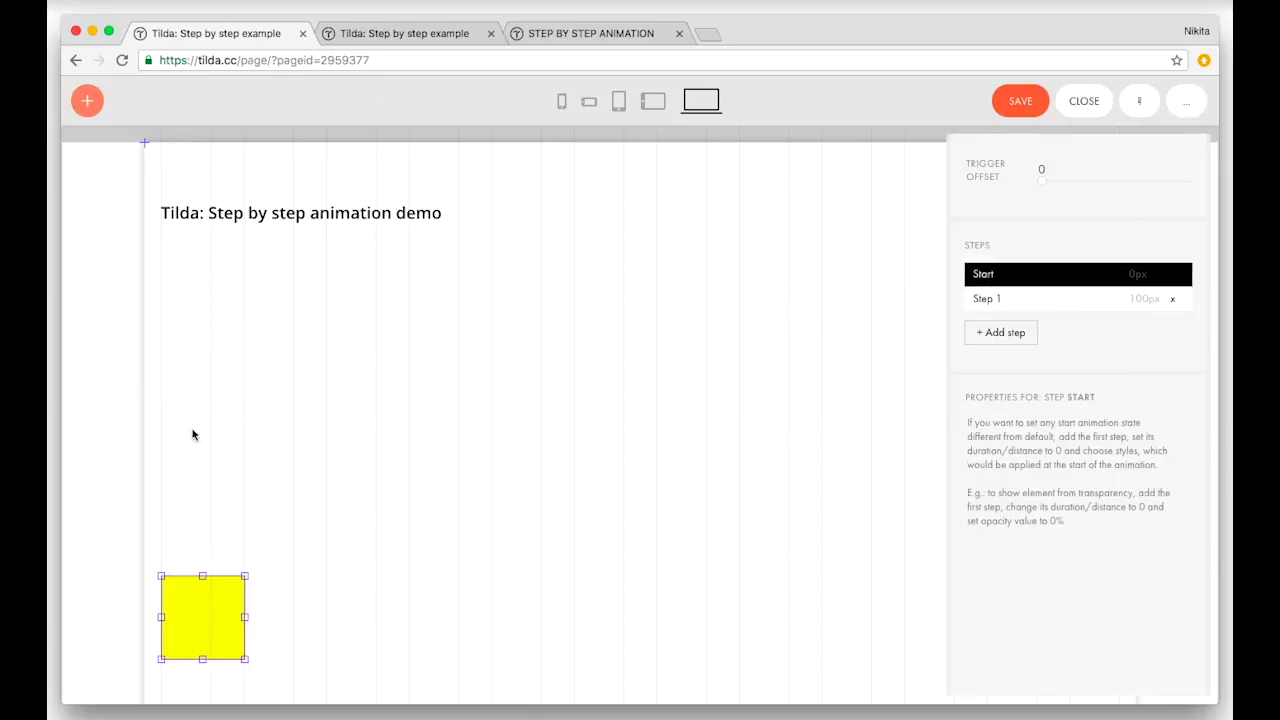
click(194, 434)
click(90, 104)
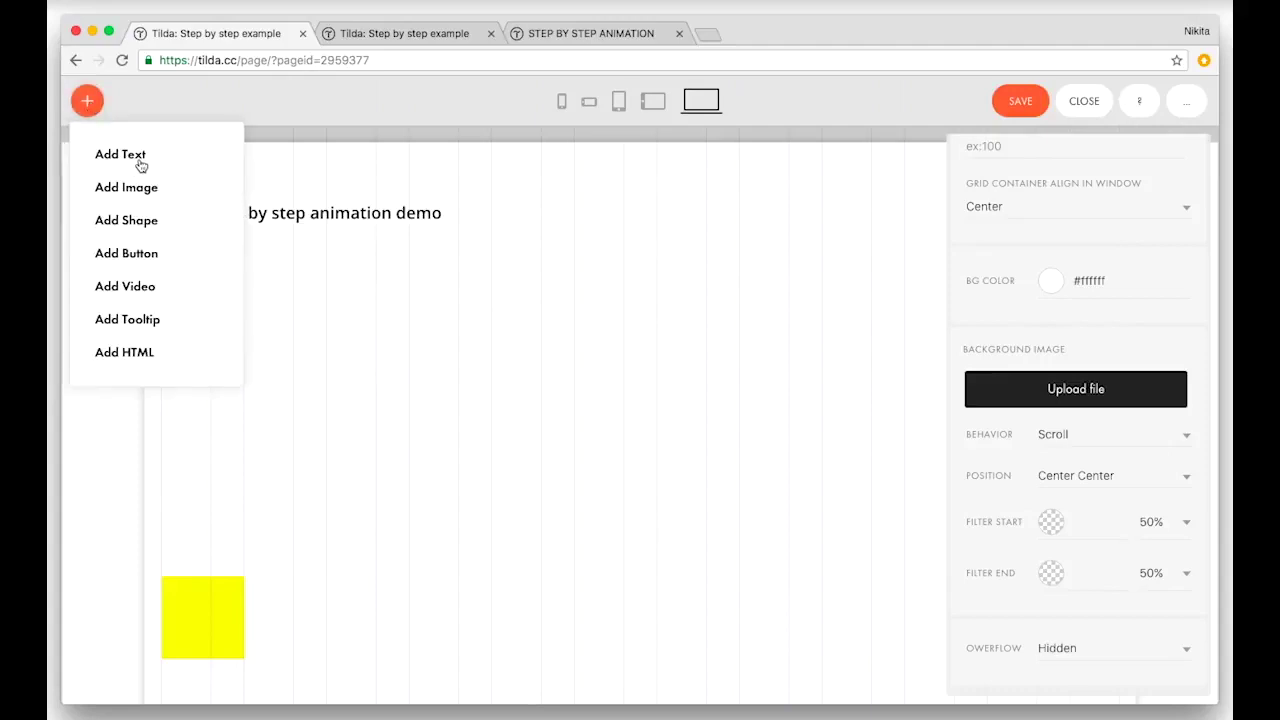
Step: Add the discipline quote as a text element just above the square, then reselect the square's Step 1
click(129, 165)
drag(214, 176, 213, 530)
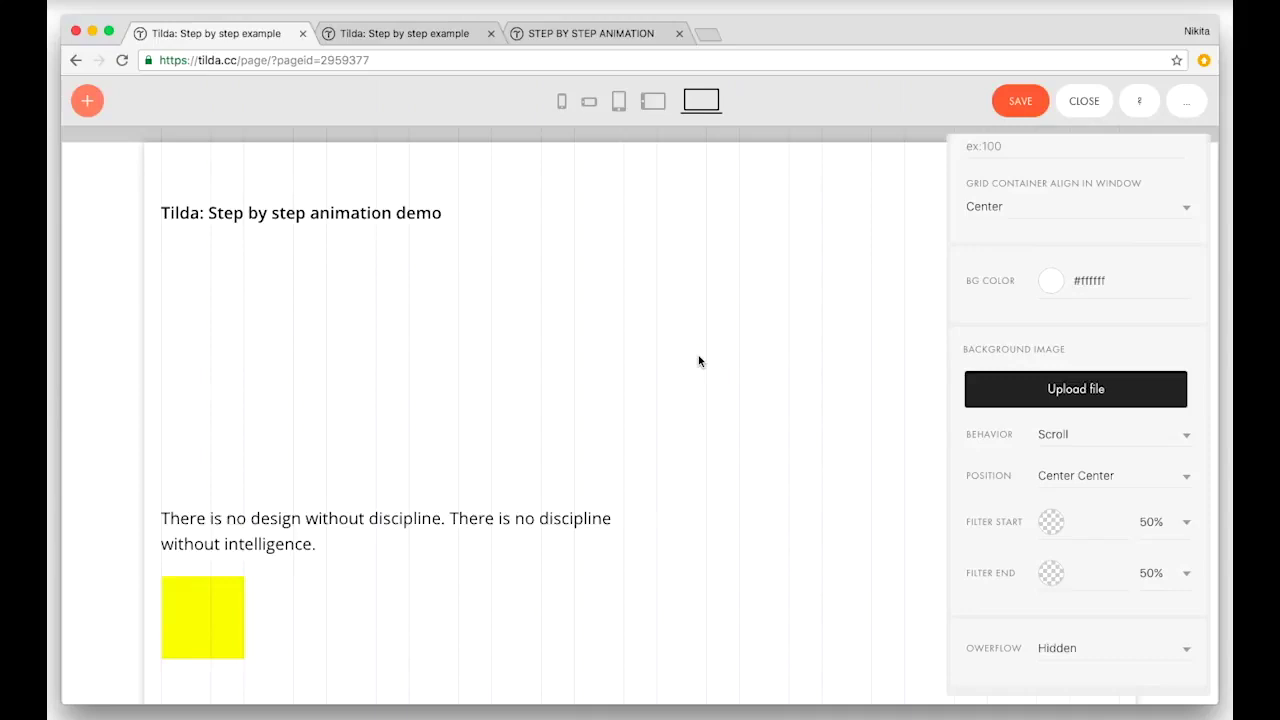
click(217, 606)
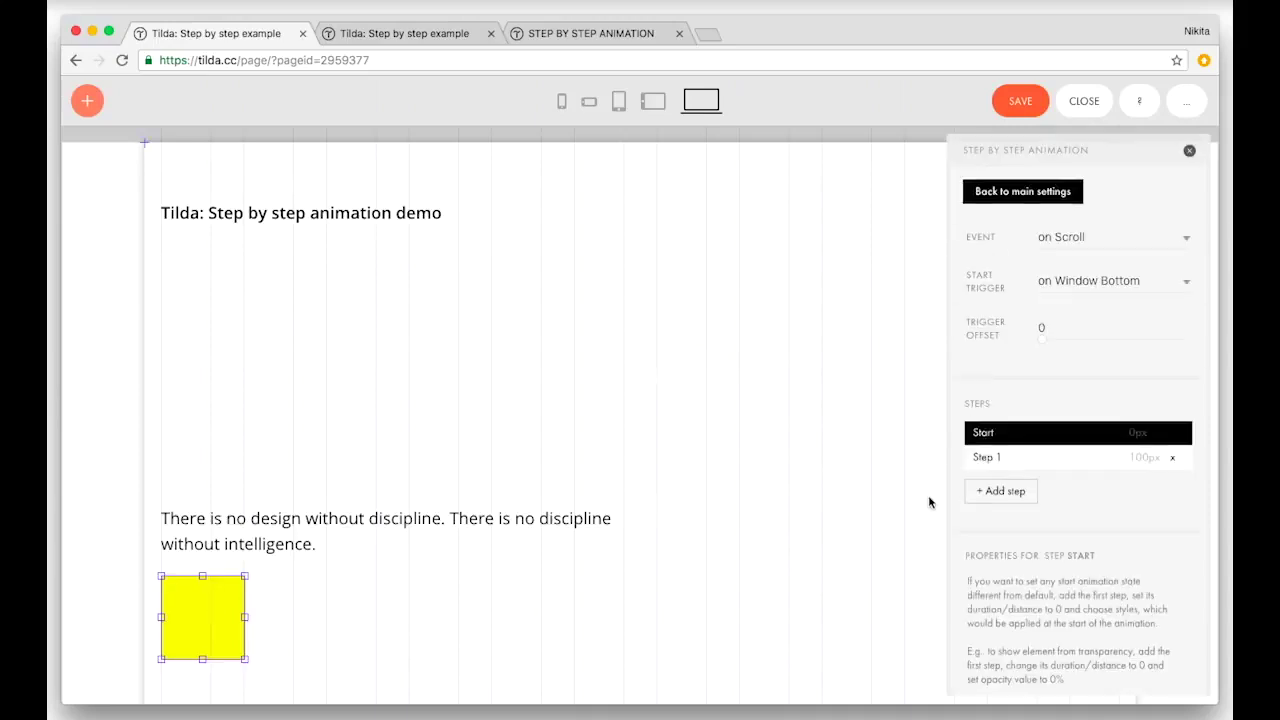
click(1054, 462)
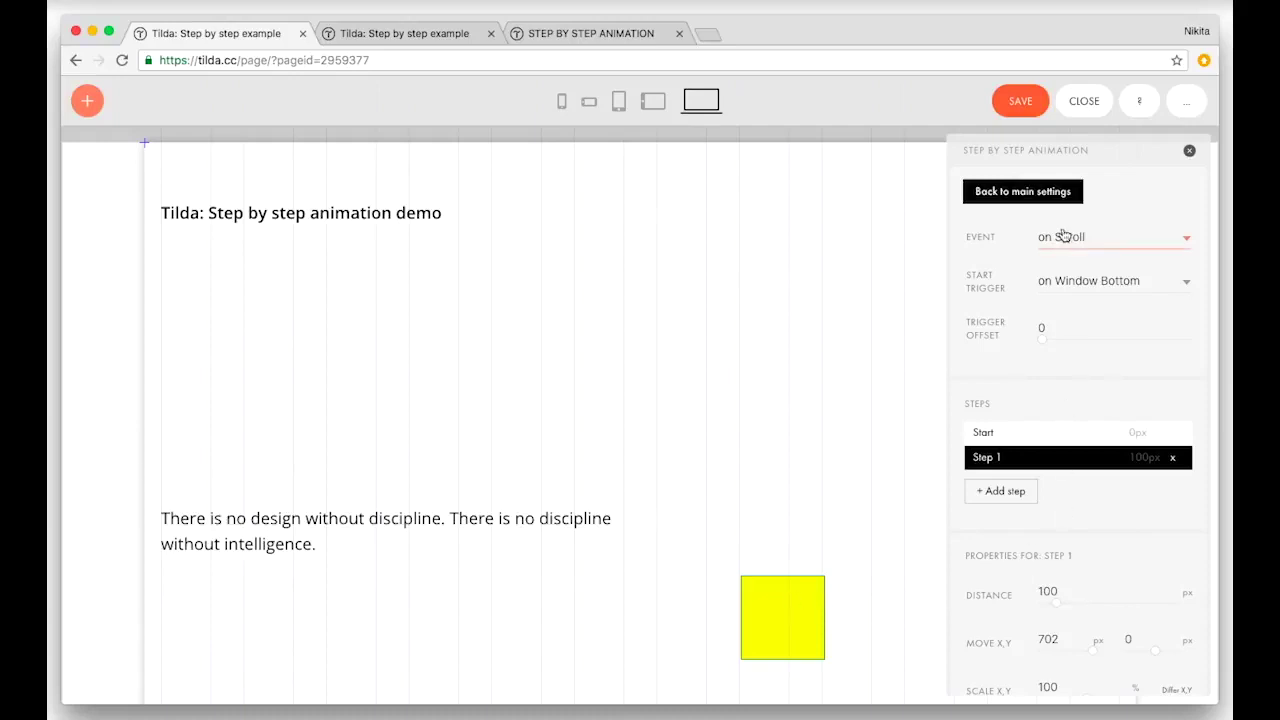
Step: Save the page and scroll the preview up and down to watch the square slide right
click(1020, 101)
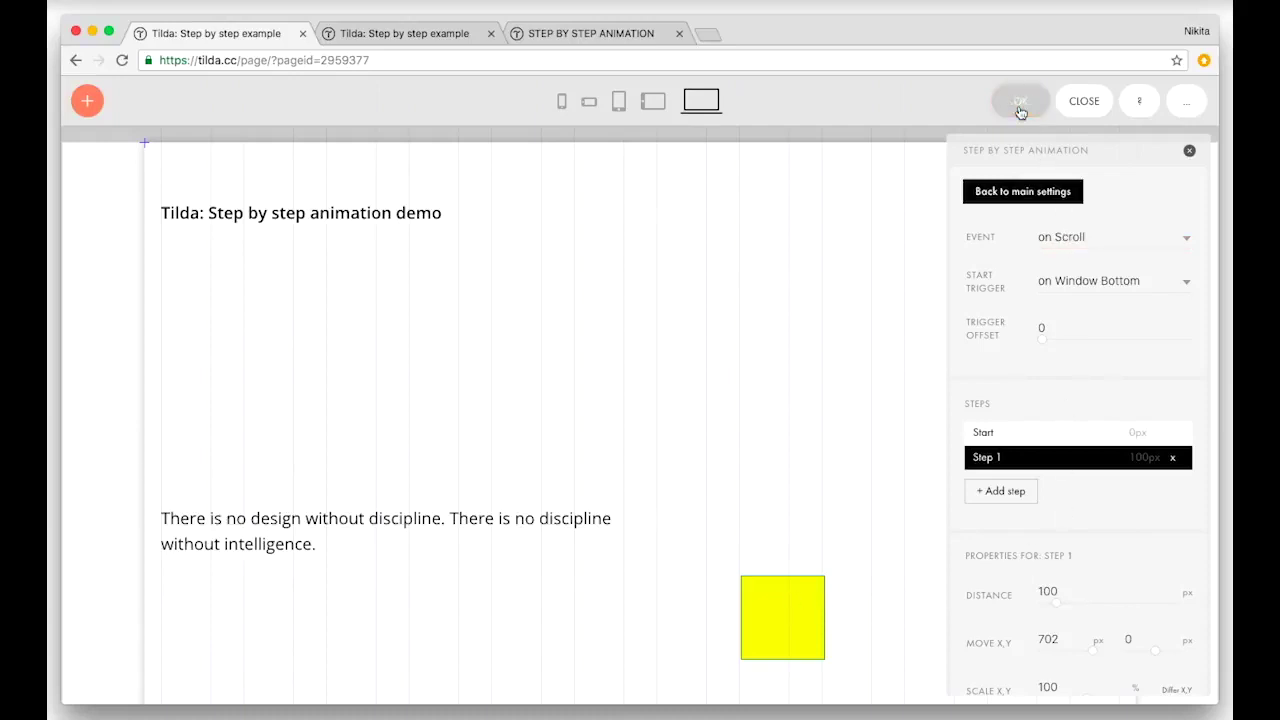
click(451, 35)
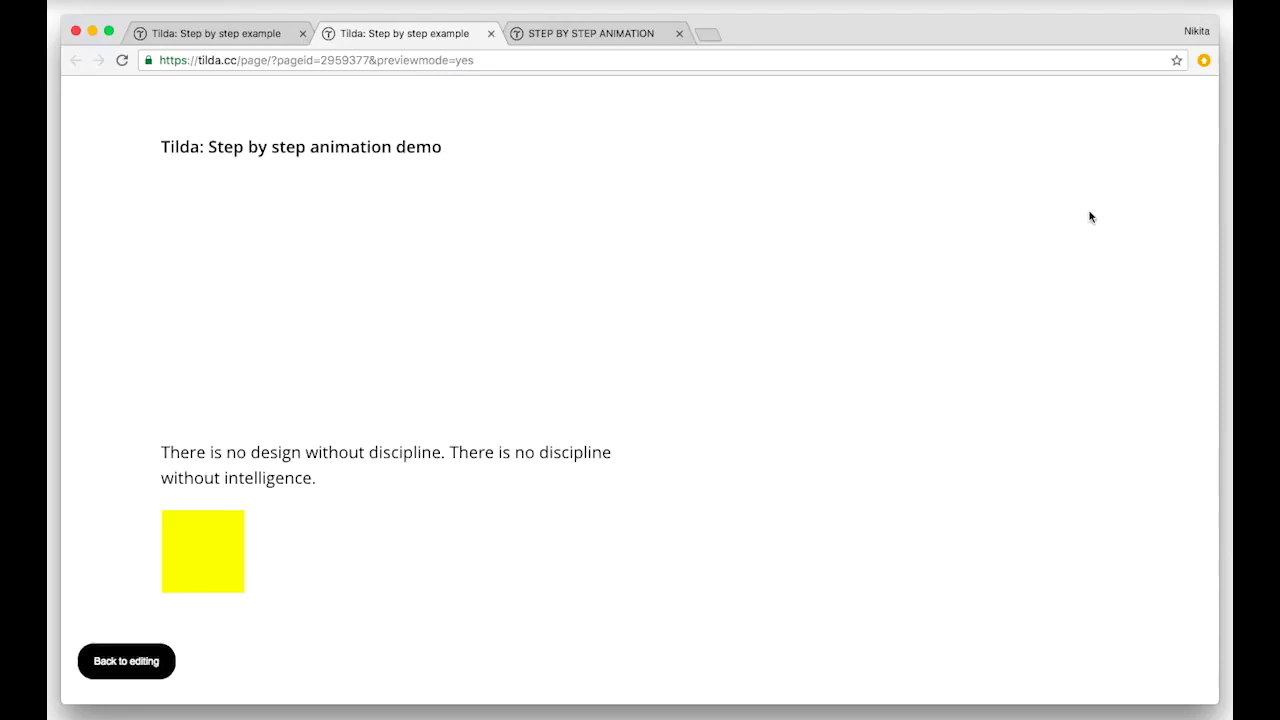
scroll(1090, 217, down, 3)
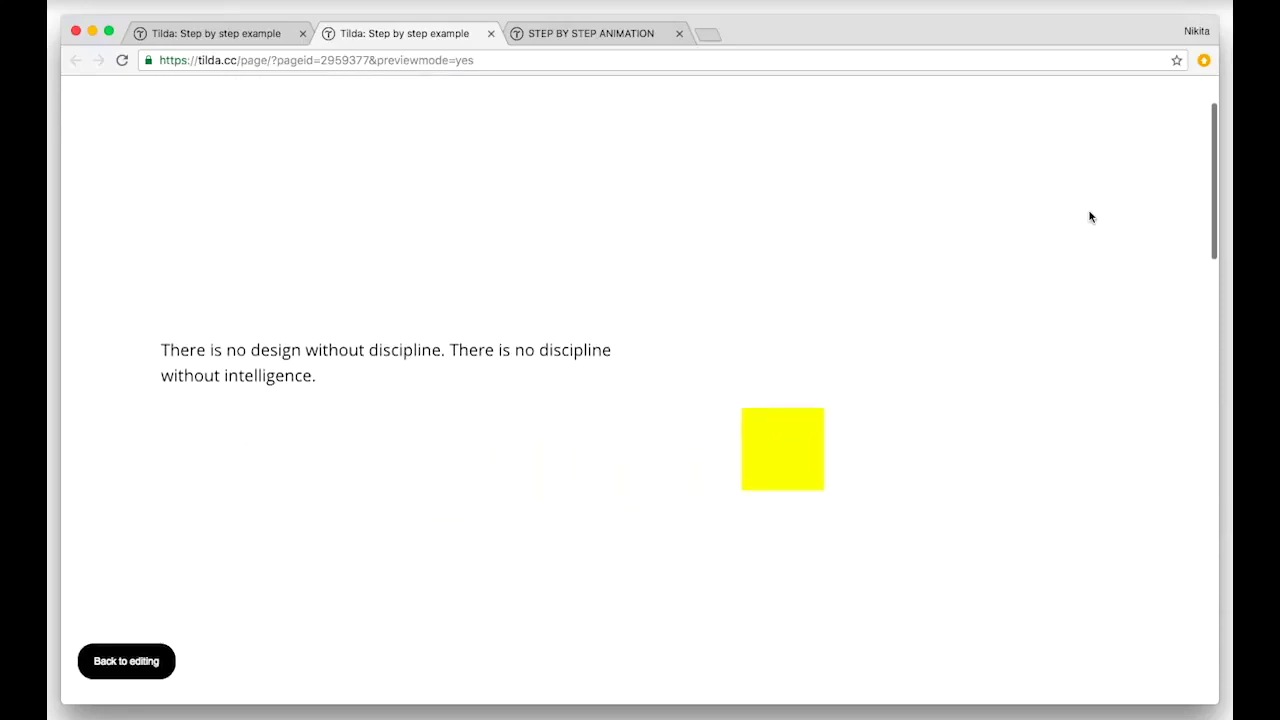
scroll(1090, 217, up, 3)
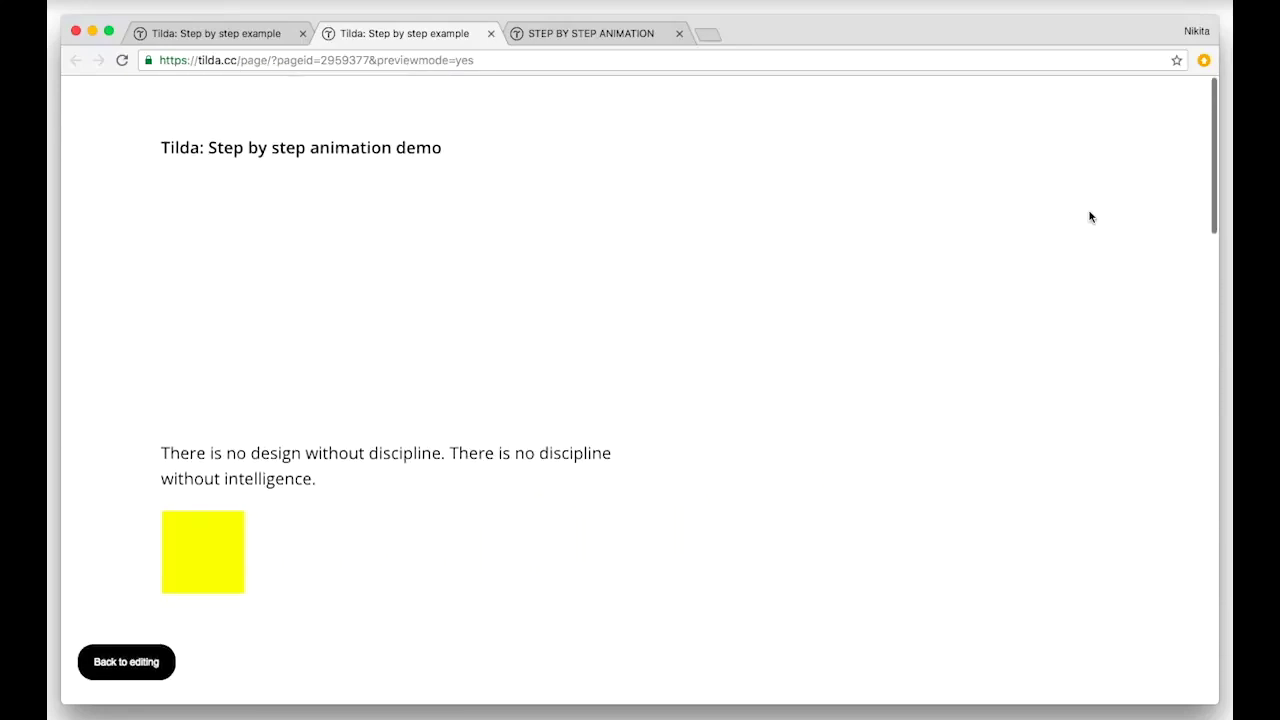
scroll(1090, 217, down, 2)
scroll(1090, 217, up, 3)
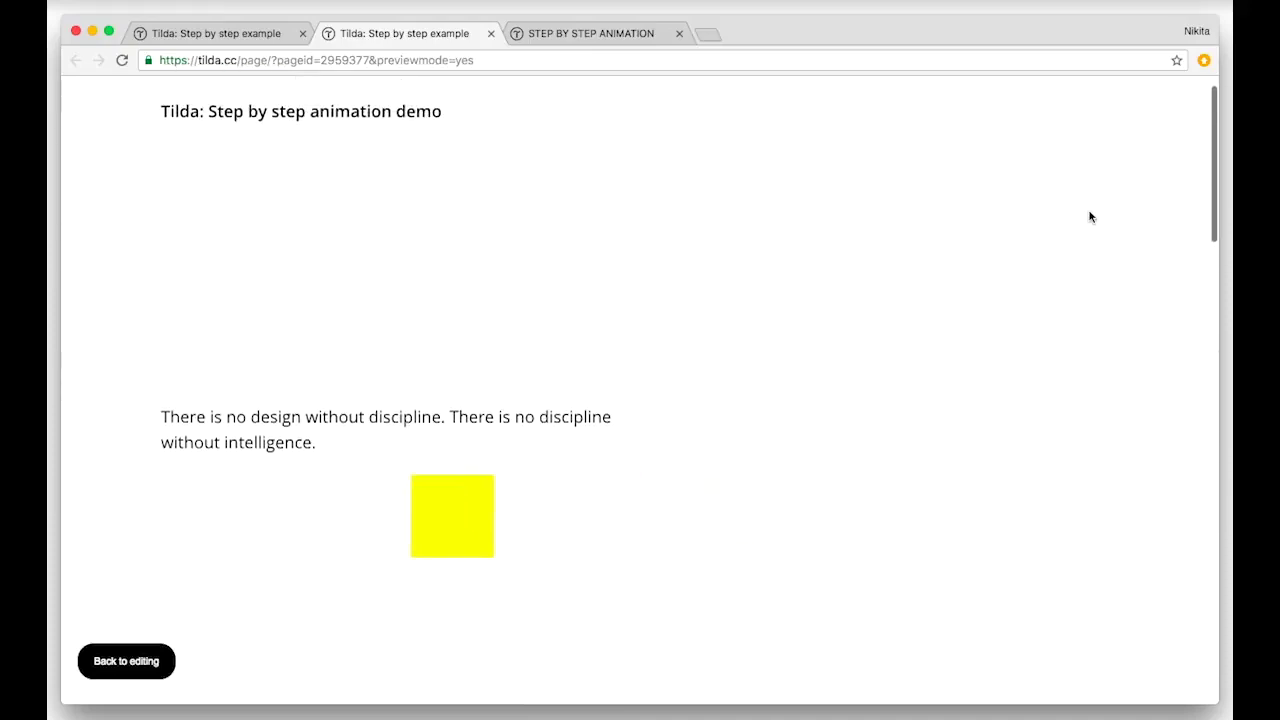
scroll(1090, 217, down, 2)
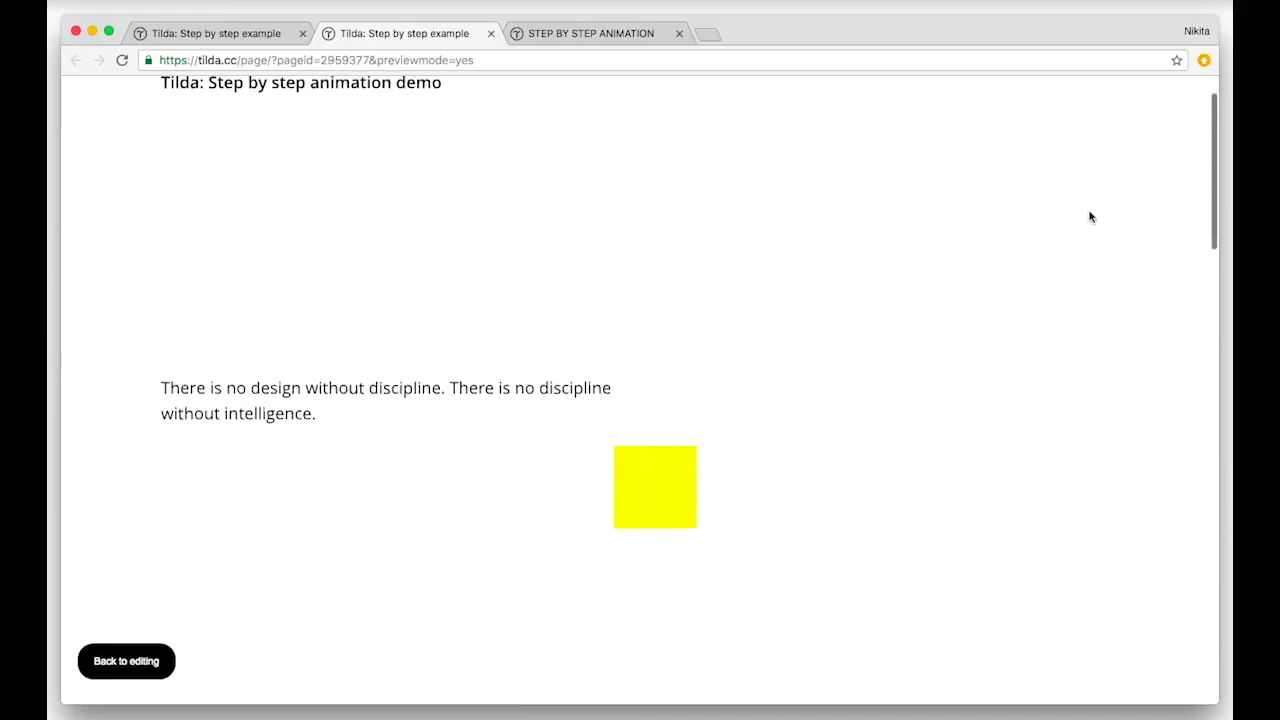
scroll(1090, 217, up, 3)
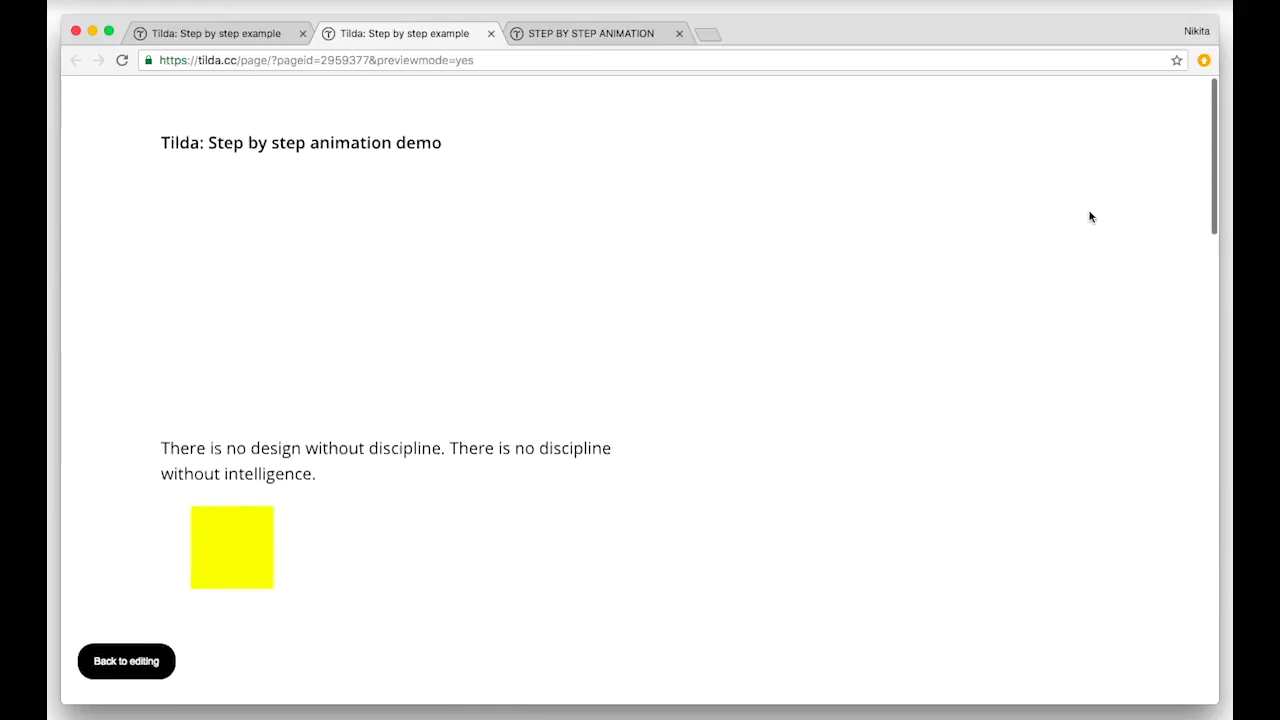
scroll(1090, 217, down, 3)
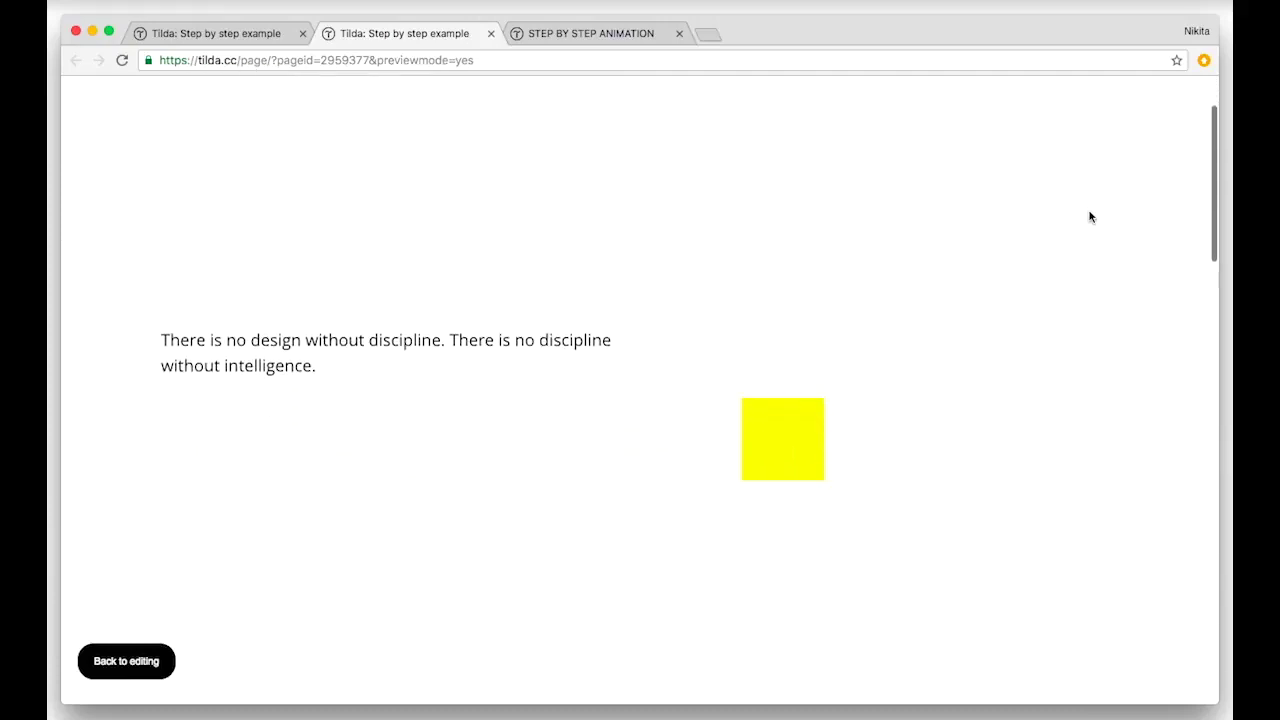
Step: Lengthen Step 1's scroll distance and add Step 2 moving the square down 458 px
click(250, 38)
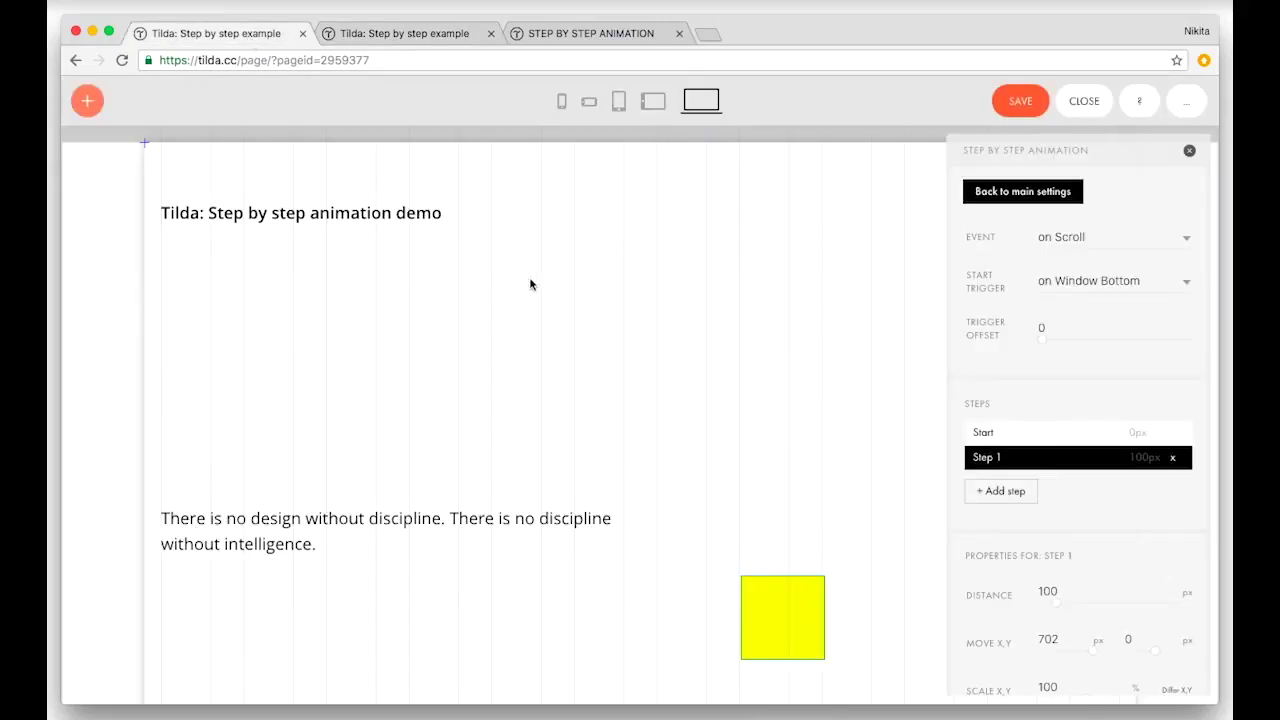
scroll(1137, 552, down, 3)
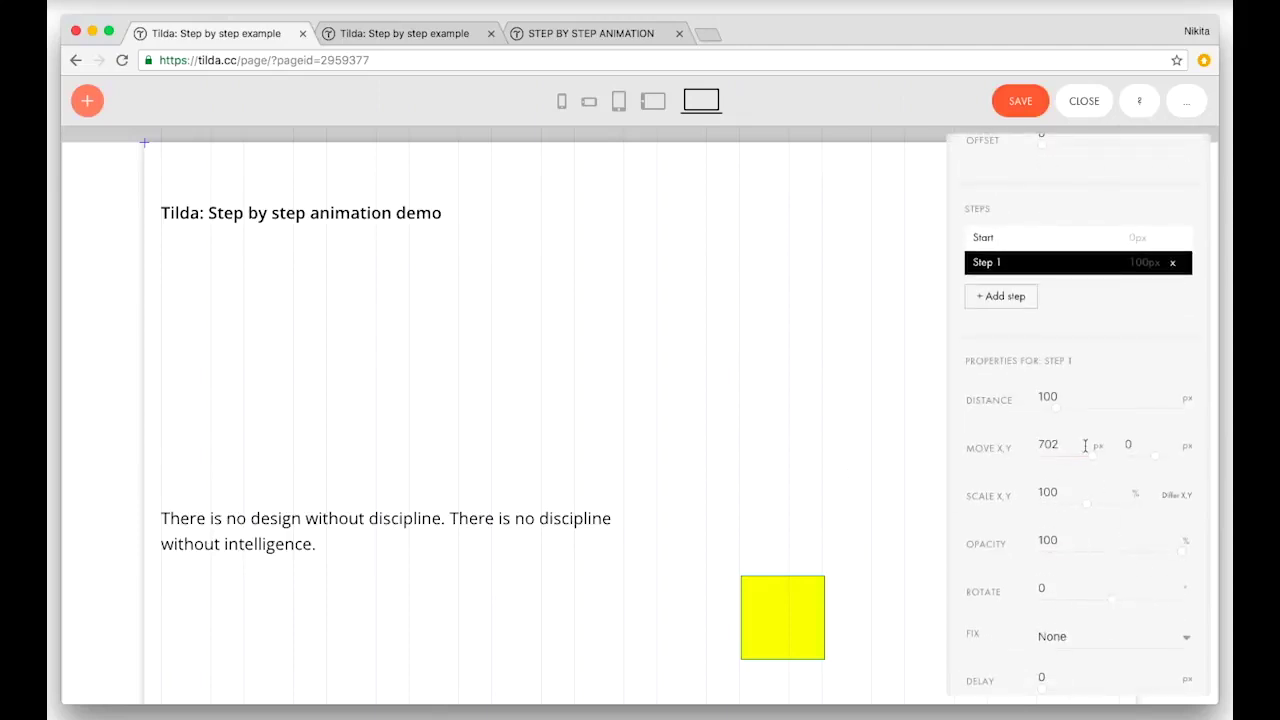
drag(1057, 408, 1086, 412)
click(1017, 297)
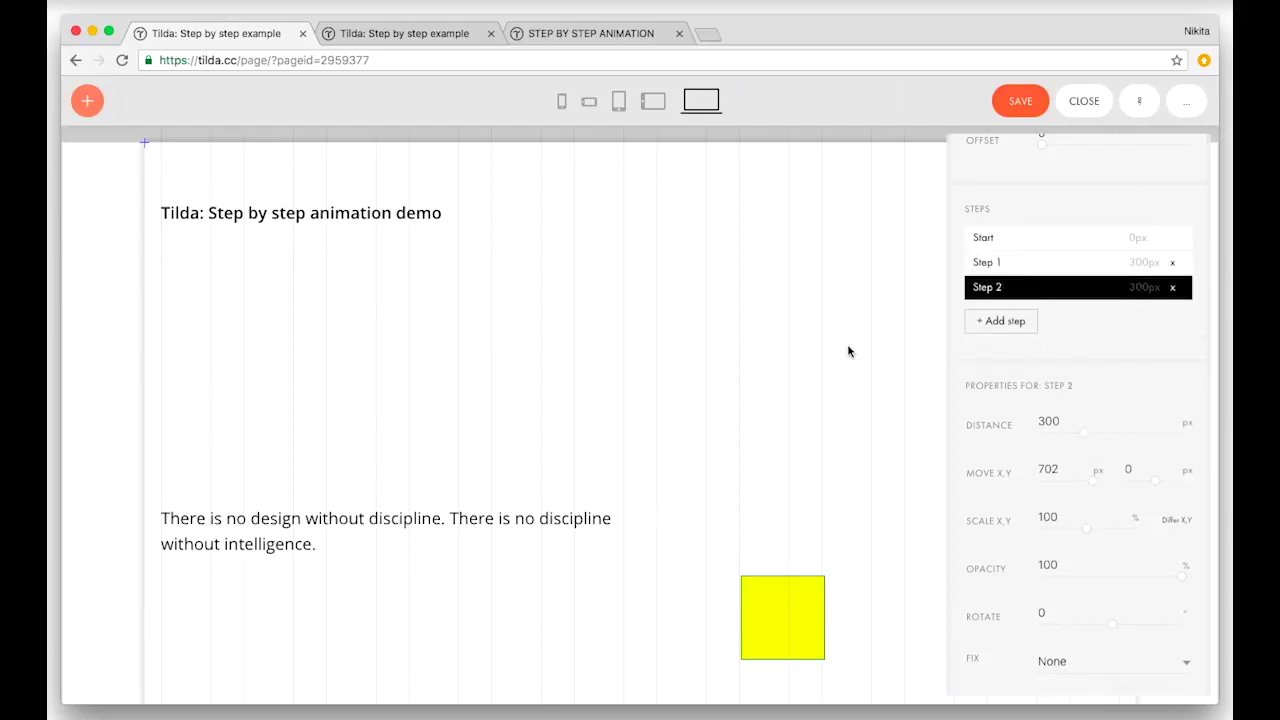
scroll(848, 351, down, 5)
click(785, 207)
drag(785, 207, 766, 586)
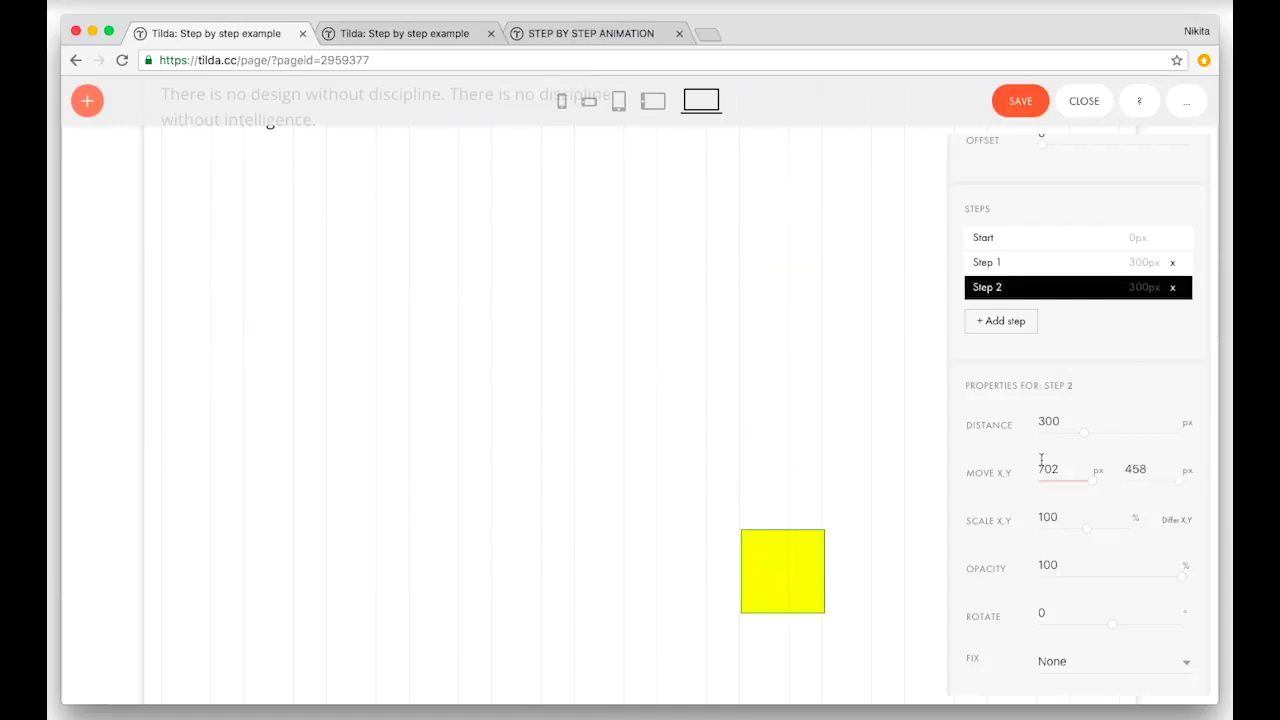
Step: Add Step 3 returning the square left to -2 with a shorter distance, and Step 4 dropping it to 770
click(1014, 334)
drag(800, 566, 212, 597)
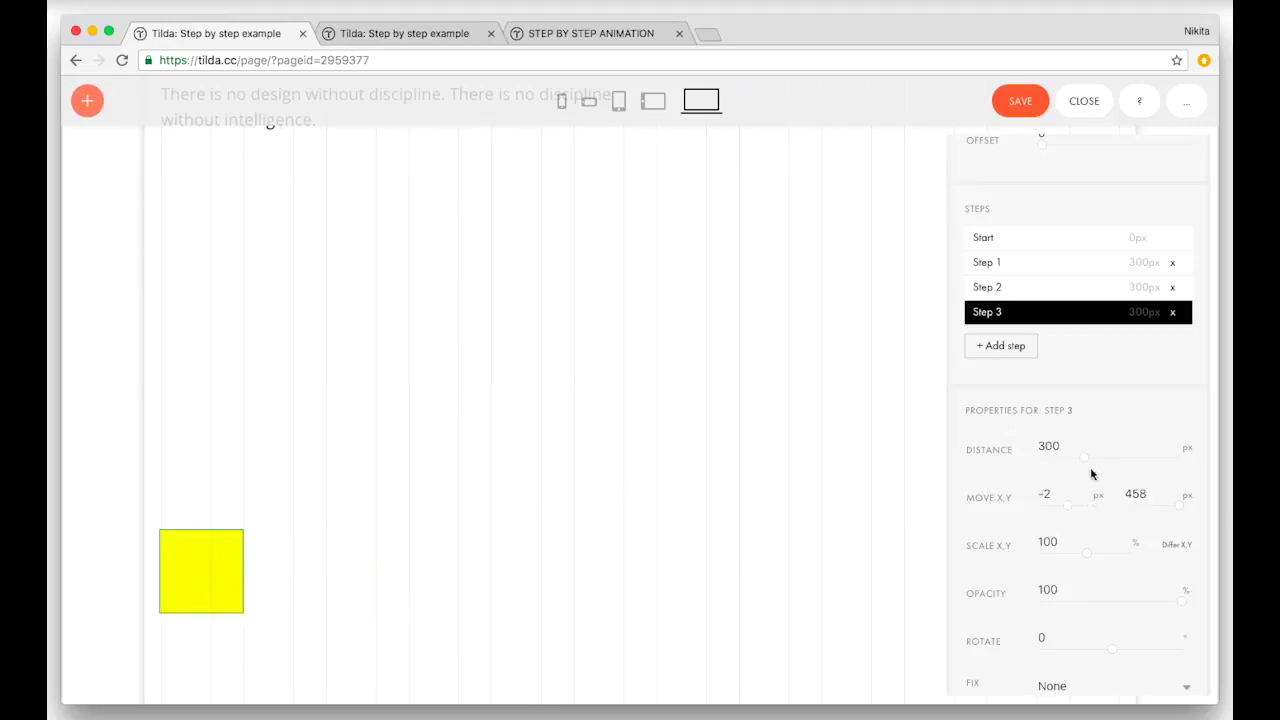
drag(1084, 458, 1055, 457)
click(1002, 347)
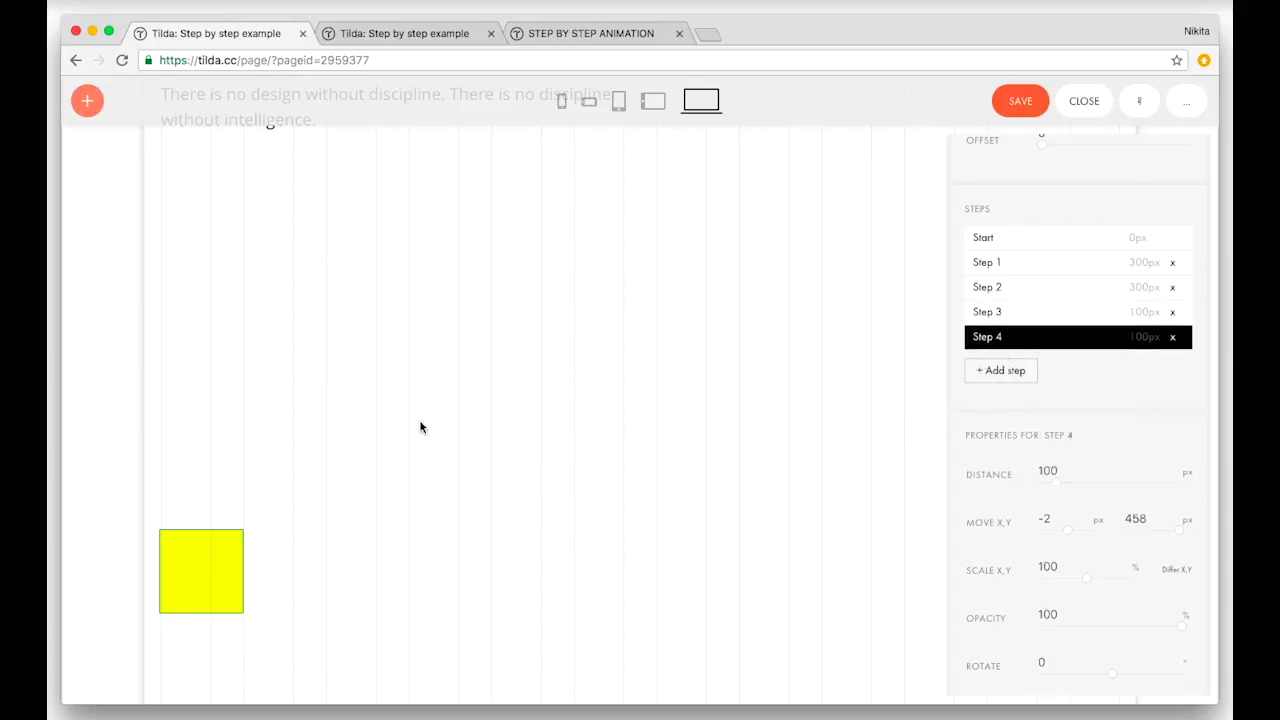
scroll(420, 428, down, 5)
drag(197, 157, 197, 420)
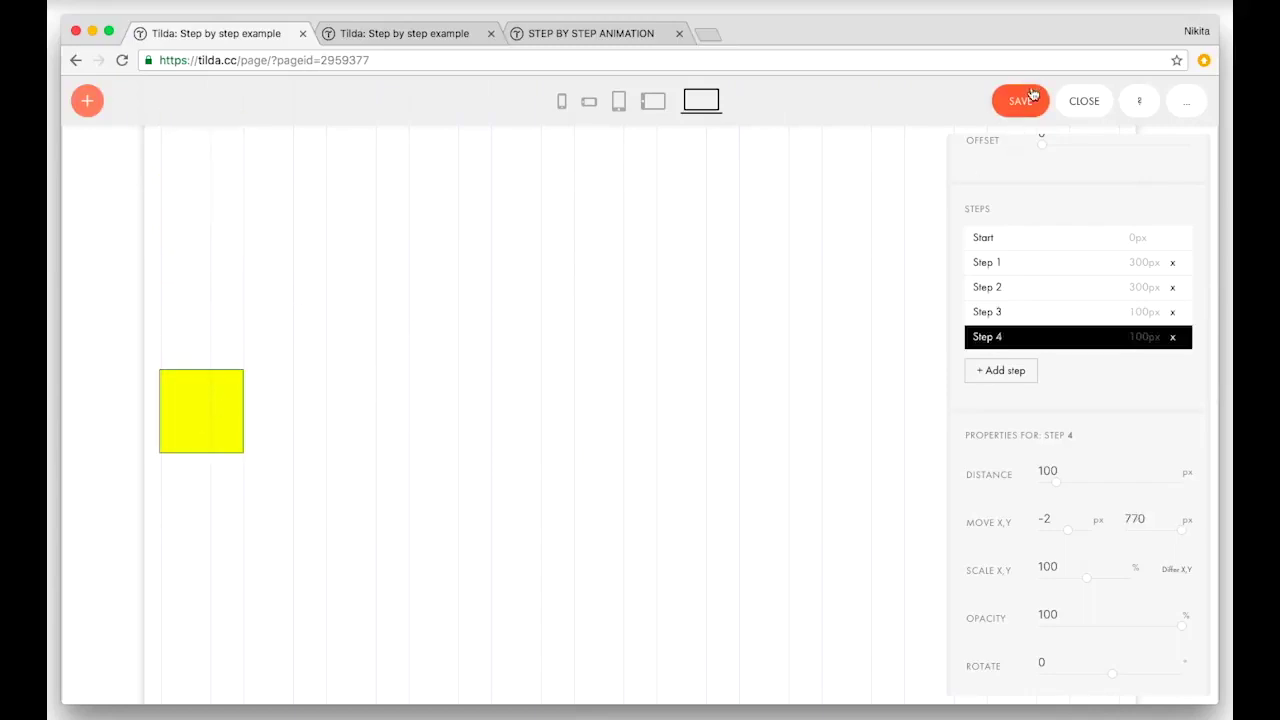
Step: Save, scroll the preview through the 300, 300, 100, 100 px square path, and return to the editor
click(1024, 101)
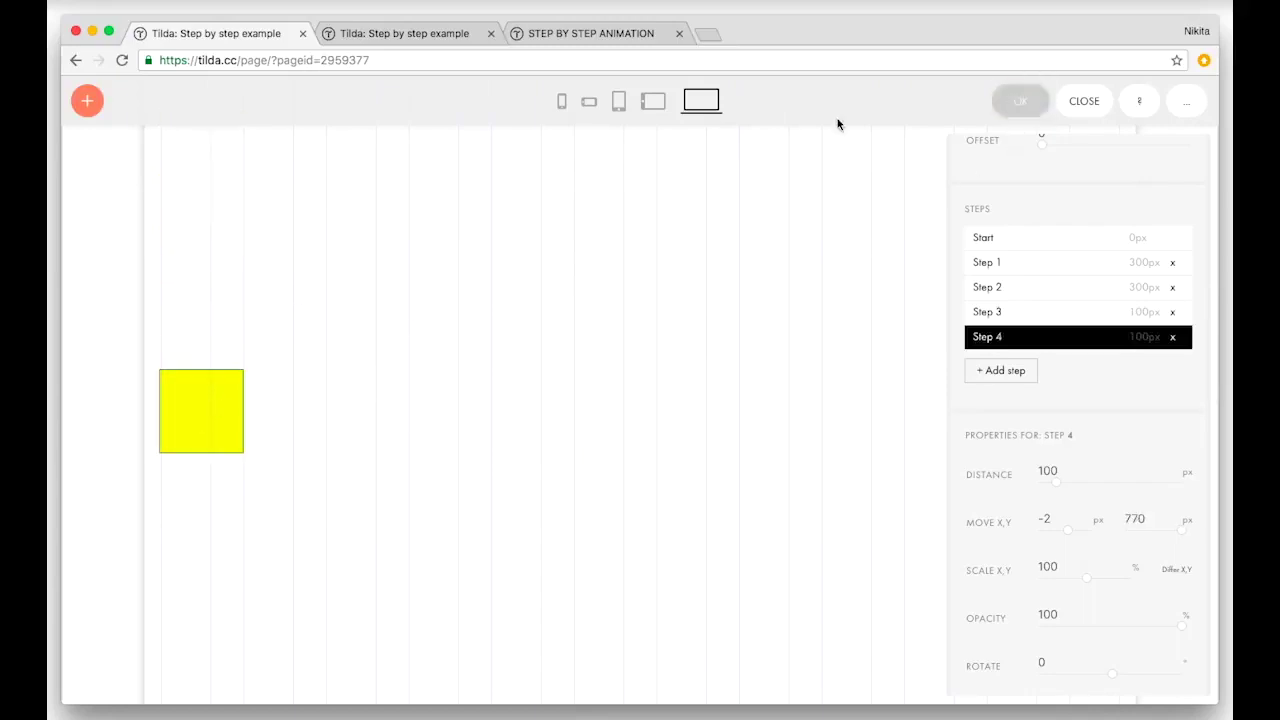
click(441, 36)
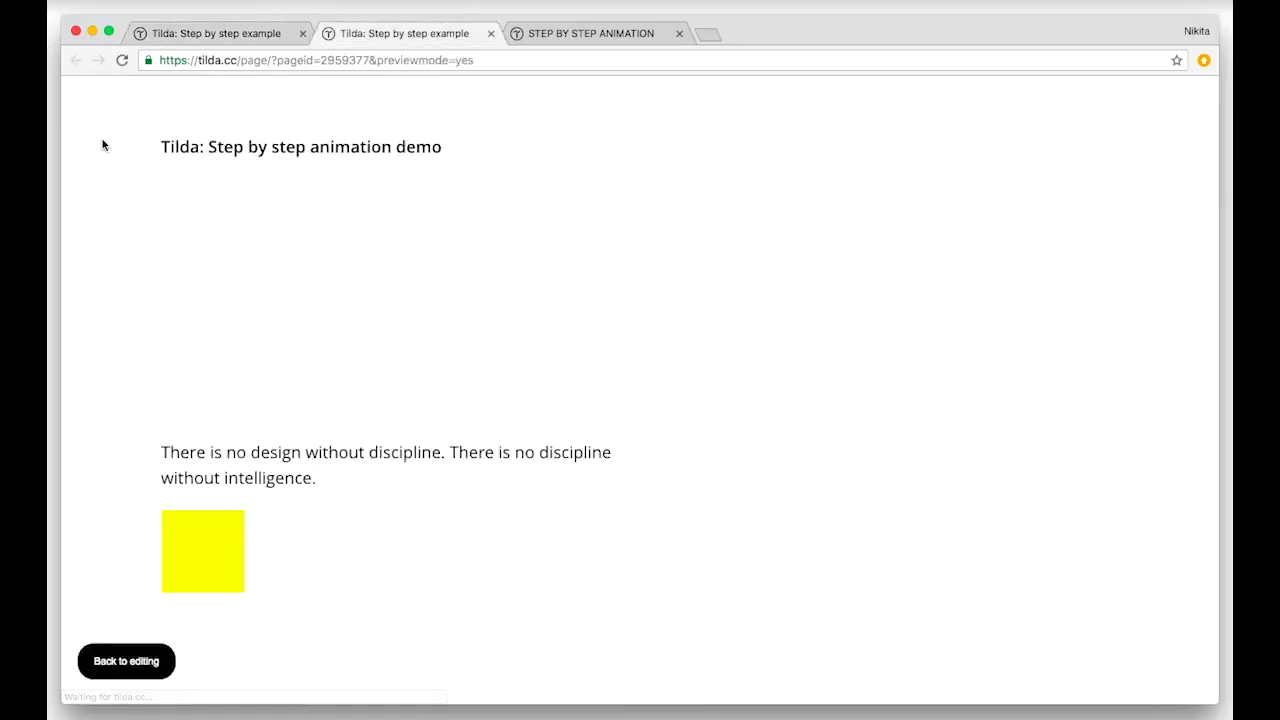
scroll(102, 145, down, 5)
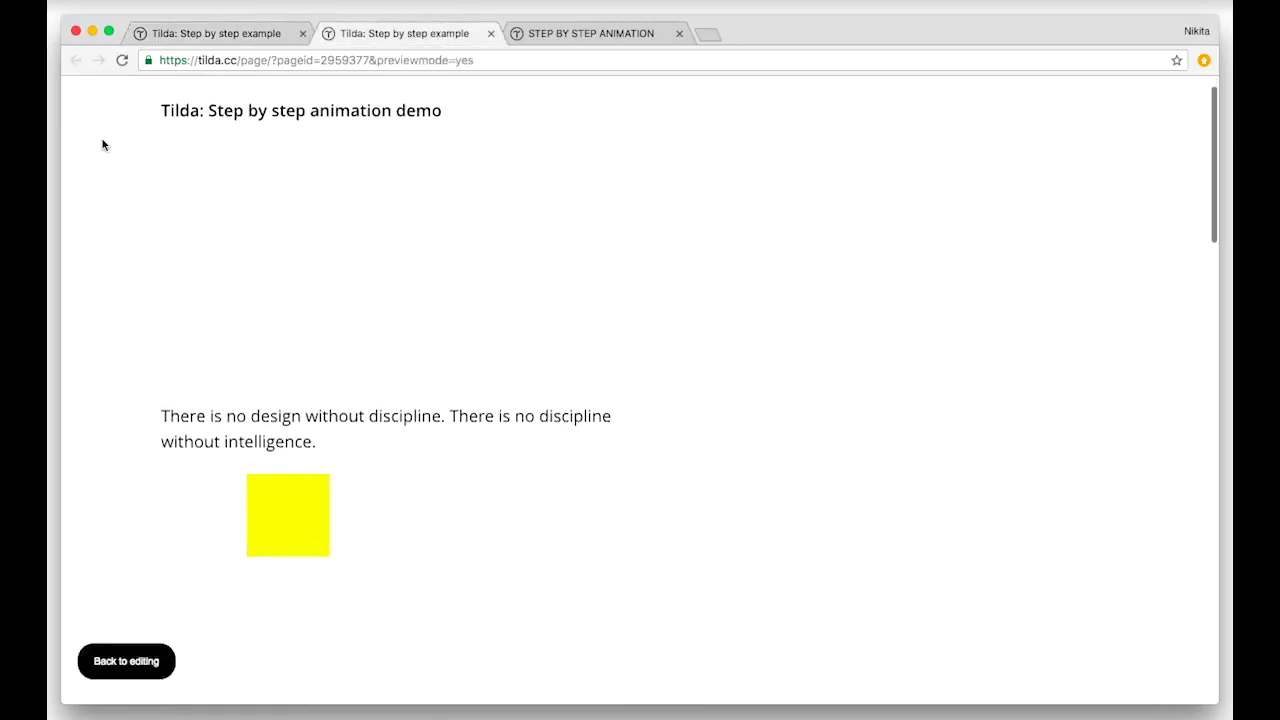
scroll(102, 145, down, 4)
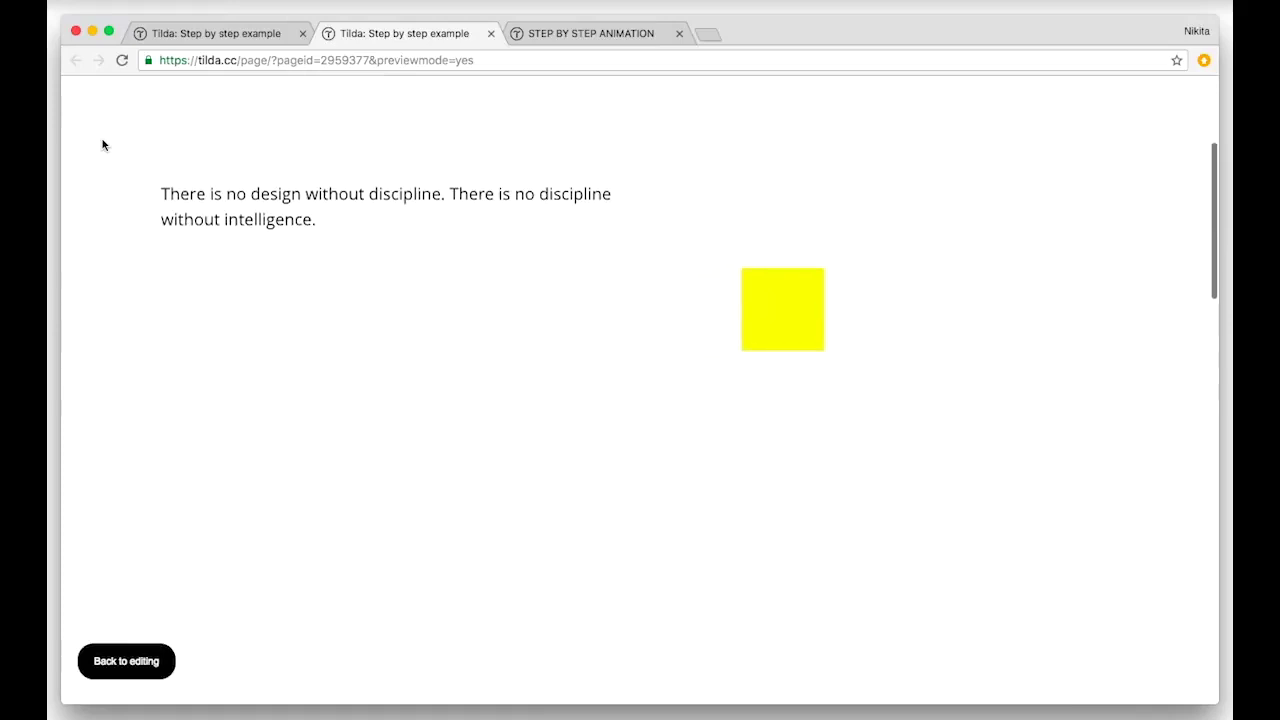
scroll(102, 145, down, 4)
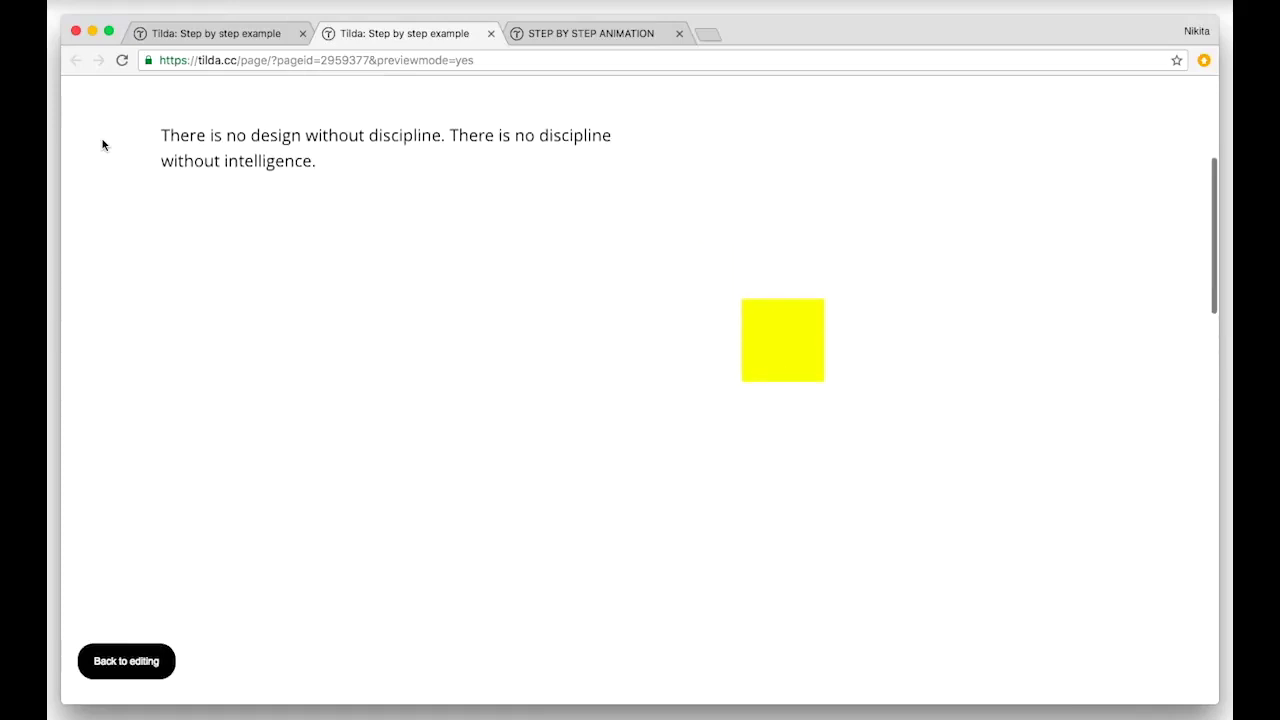
scroll(102, 145, down, 3)
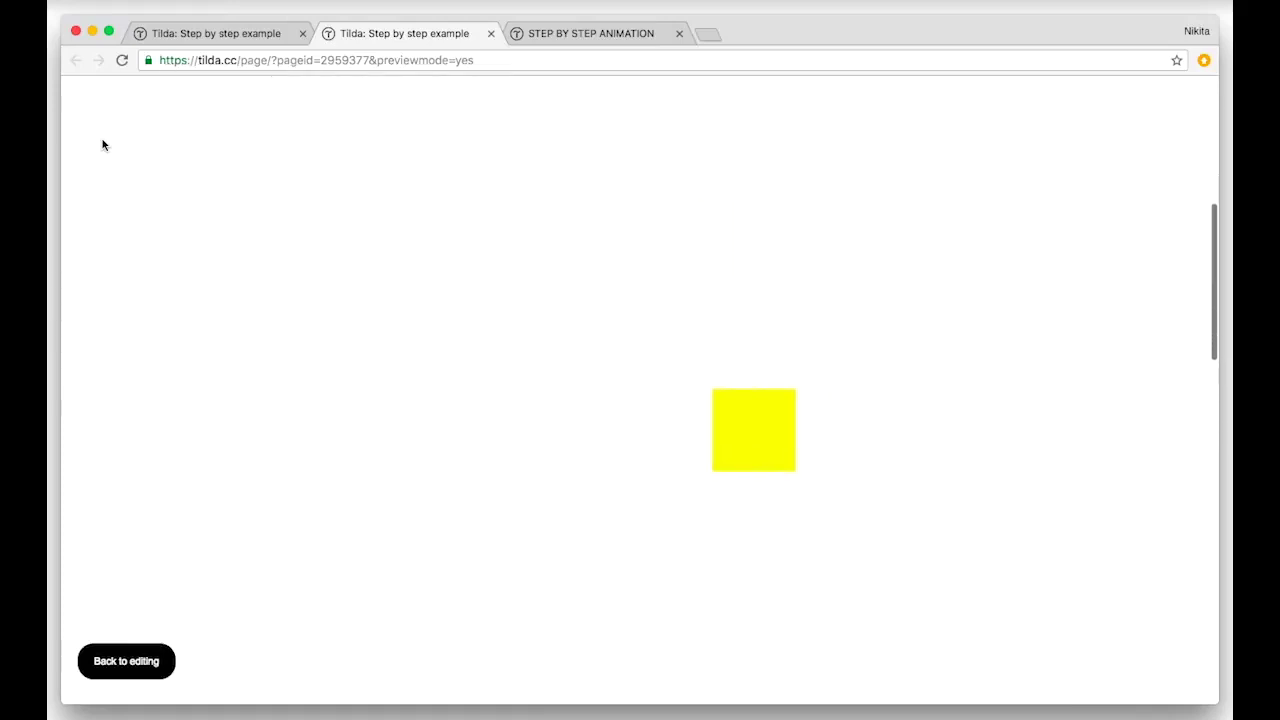
scroll(102, 145, down, 3)
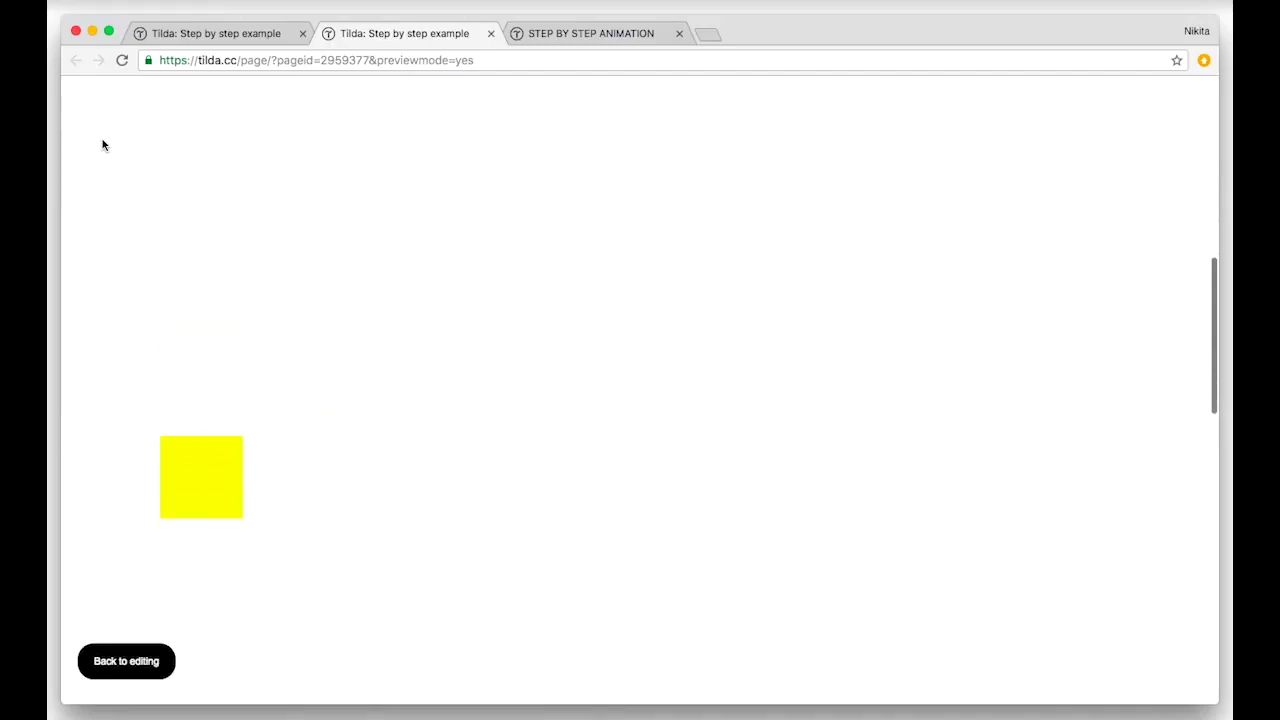
scroll(102, 145, down, 1)
scroll(102, 145, down, 5)
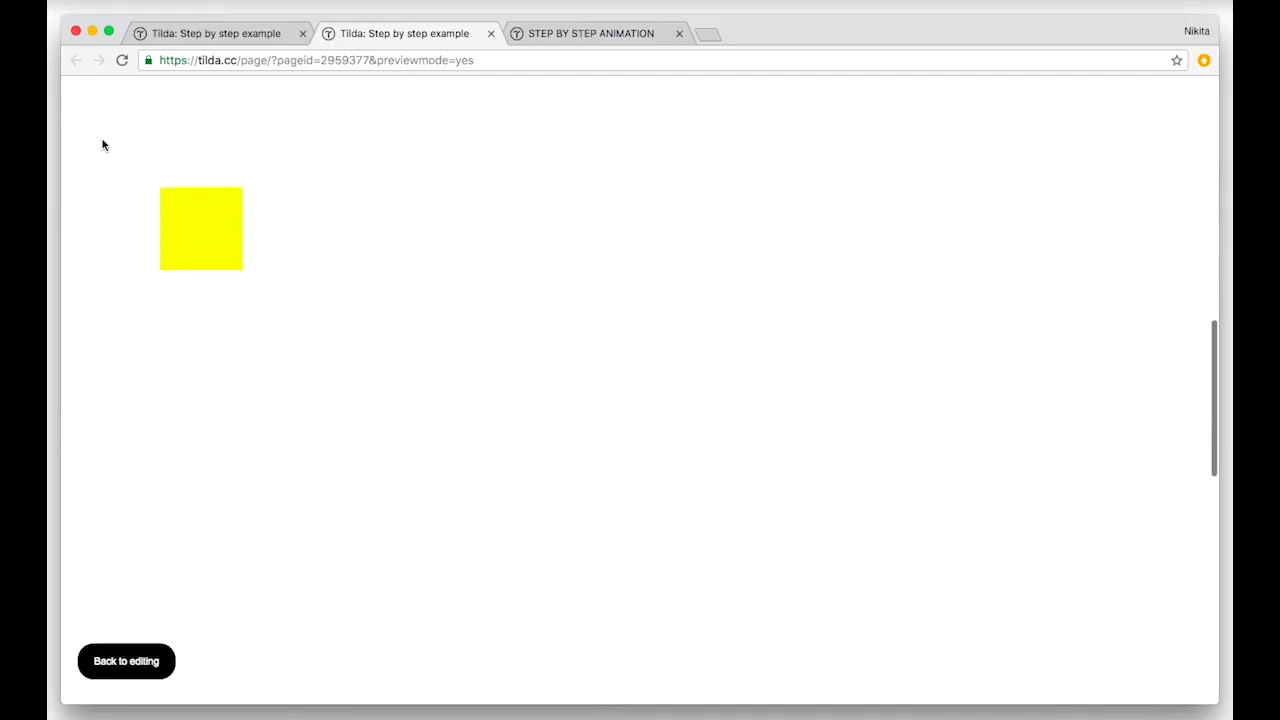
scroll(102, 145, up, 5)
scroll(102, 145, up, 4)
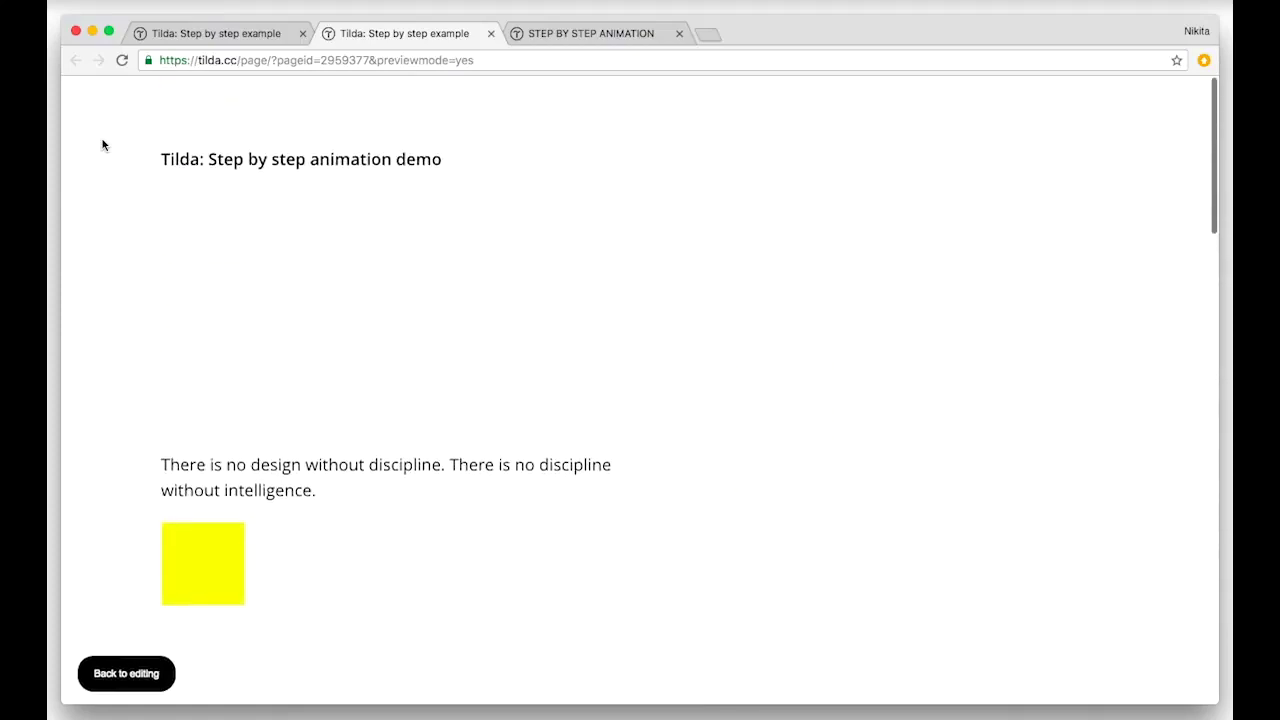
click(222, 36)
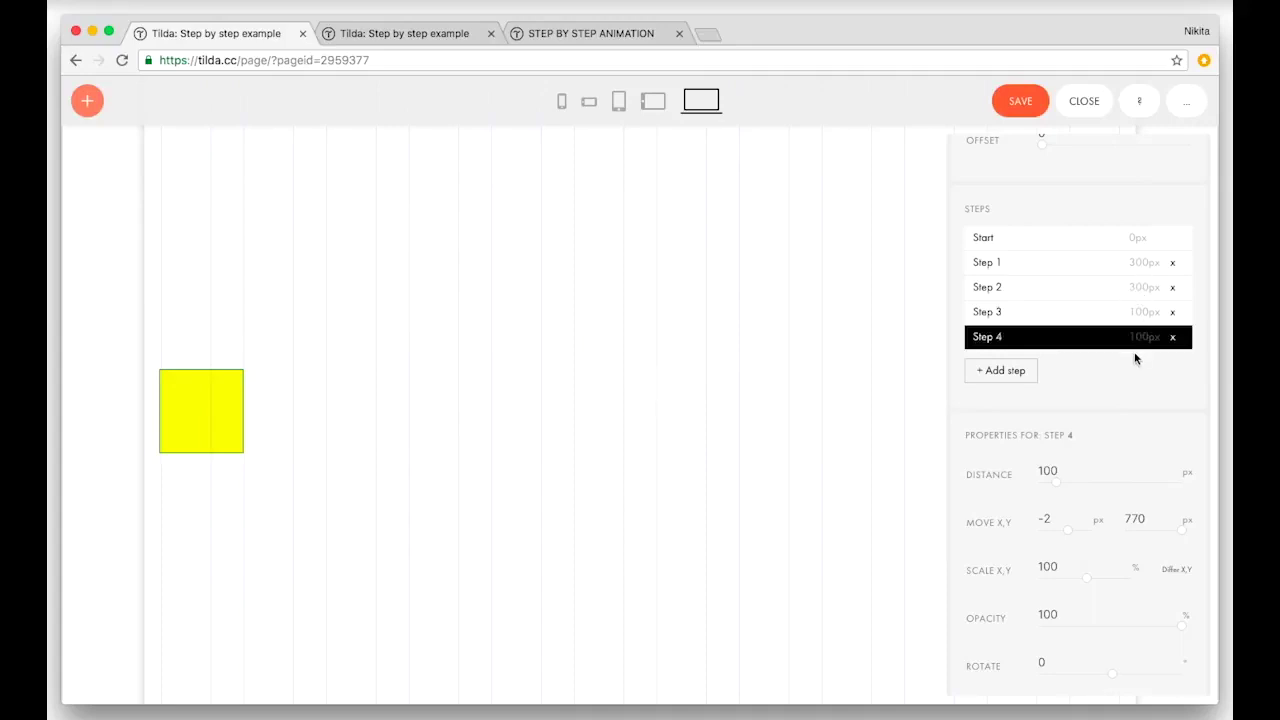
scroll(621, 376, down, 5)
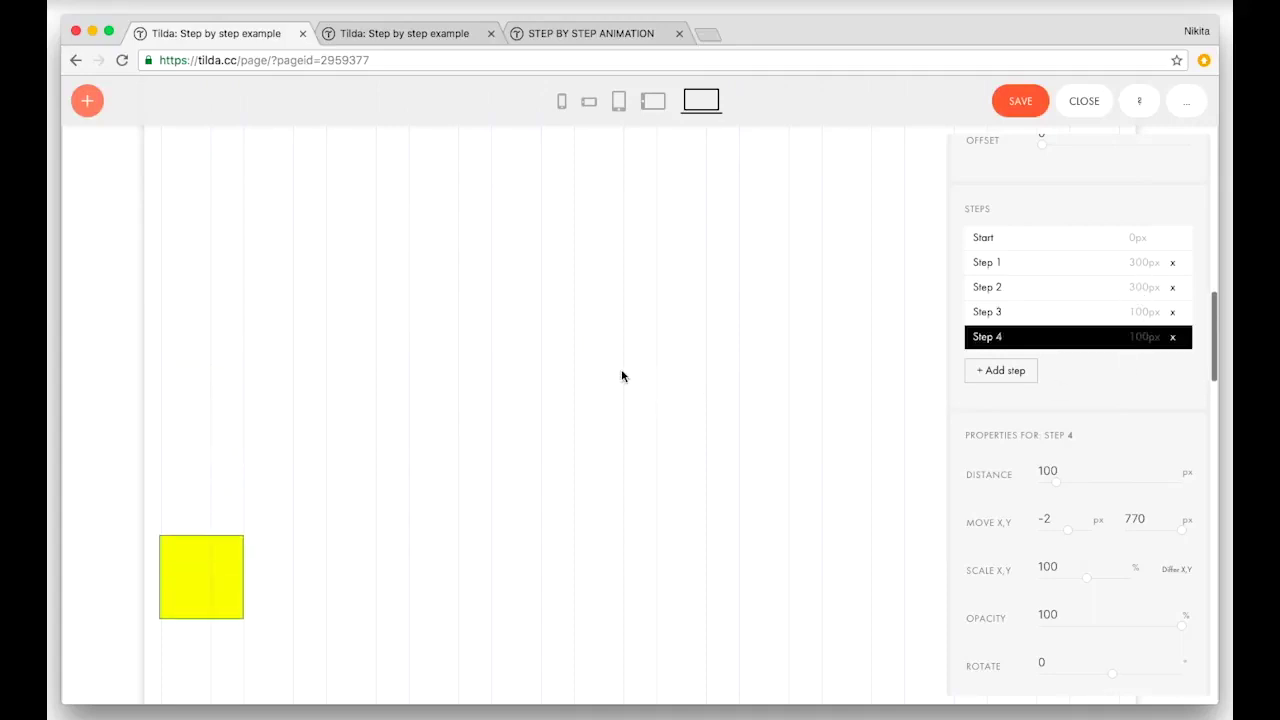
scroll(621, 376, up, 8)
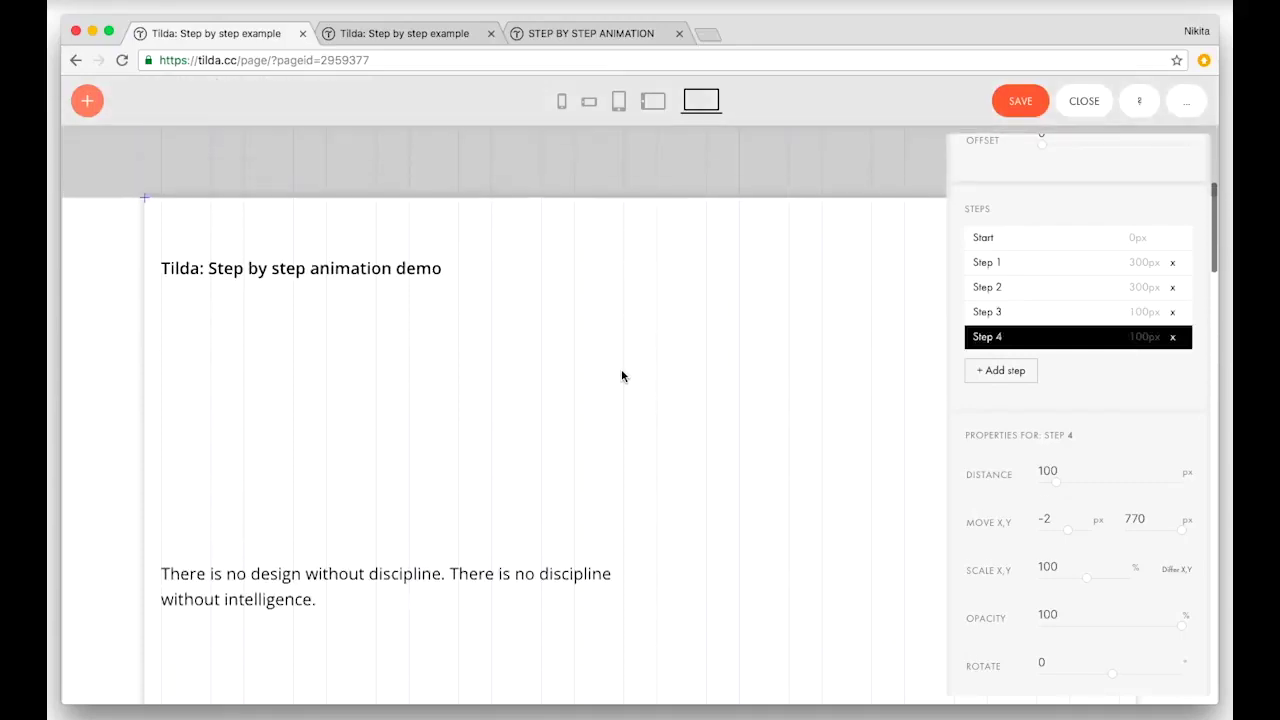